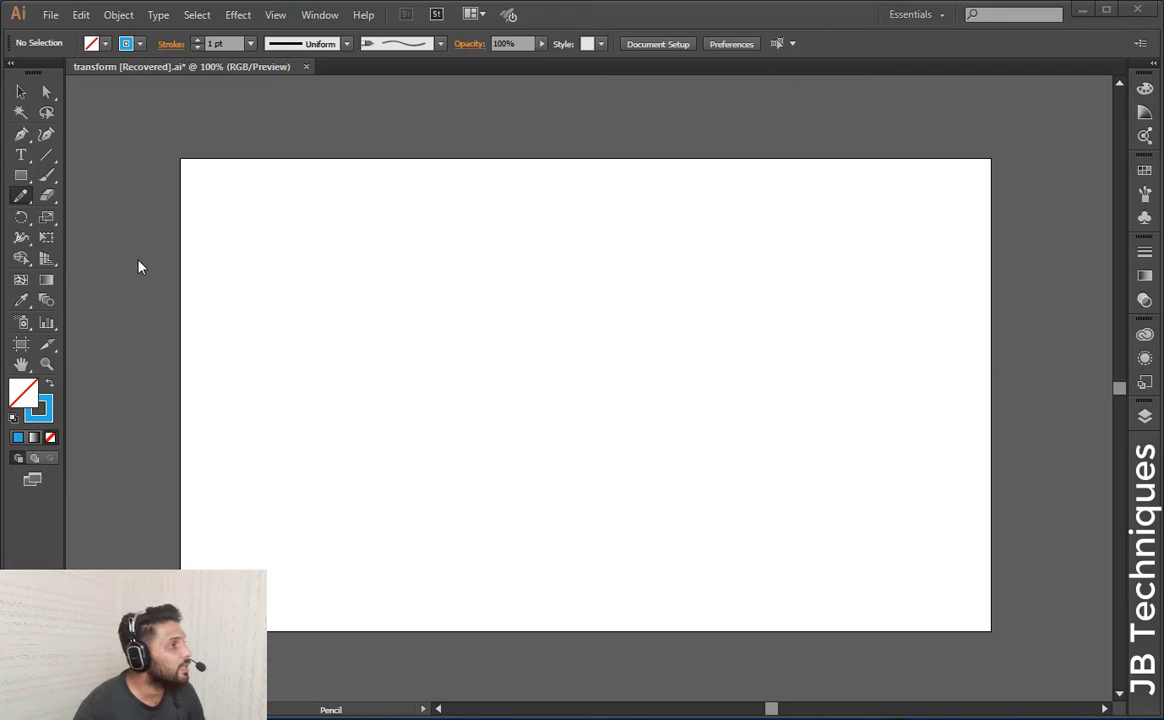
# Step: Switch to the freehand Pencil tool from the drawing-tools flyout
pyautogui.click(24, 180)
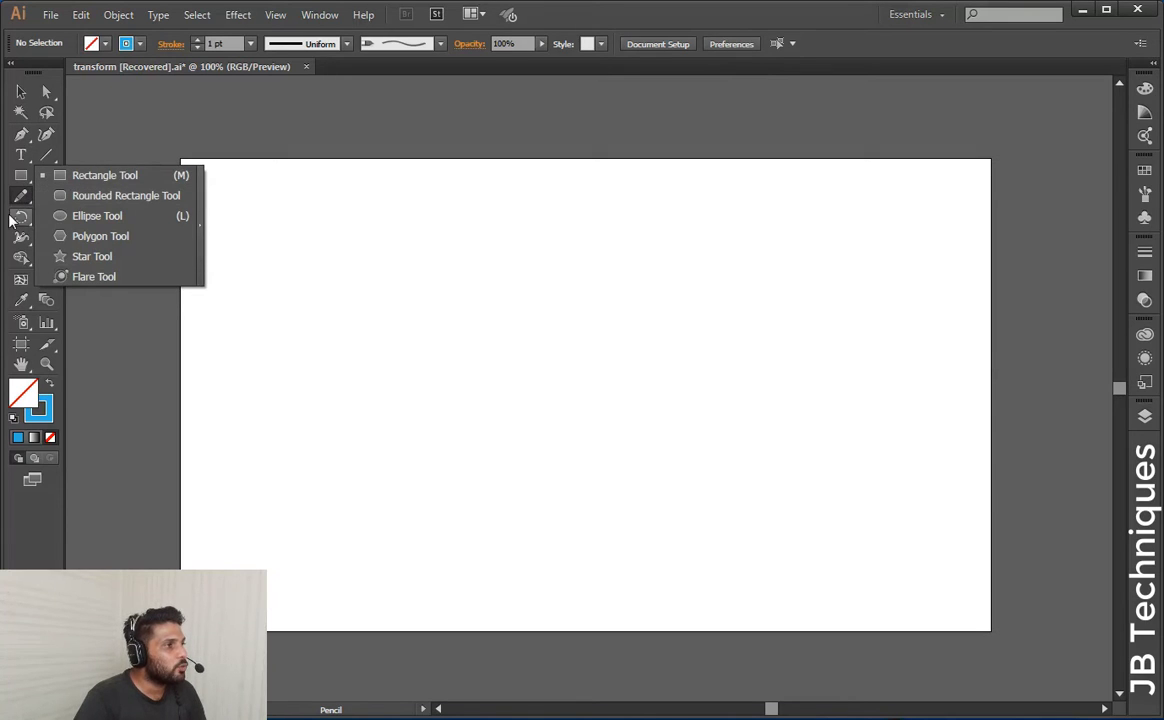
pyautogui.click(18, 200)
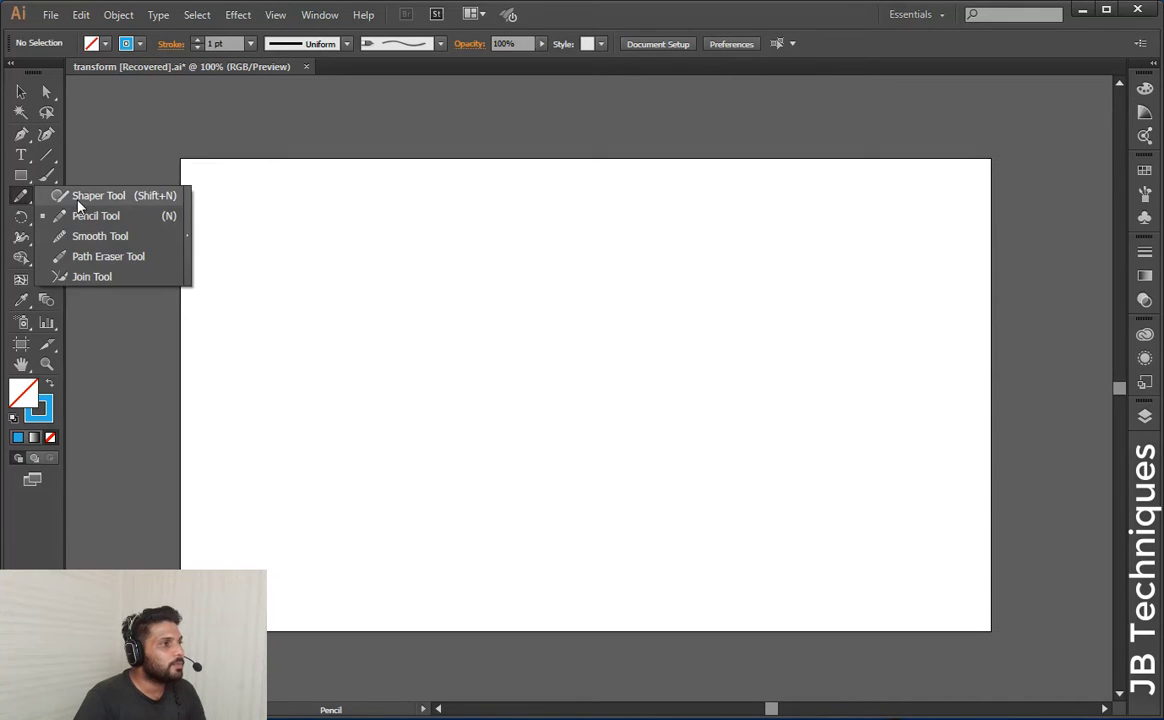
pyautogui.click(80, 197)
pyautogui.click(20, 195)
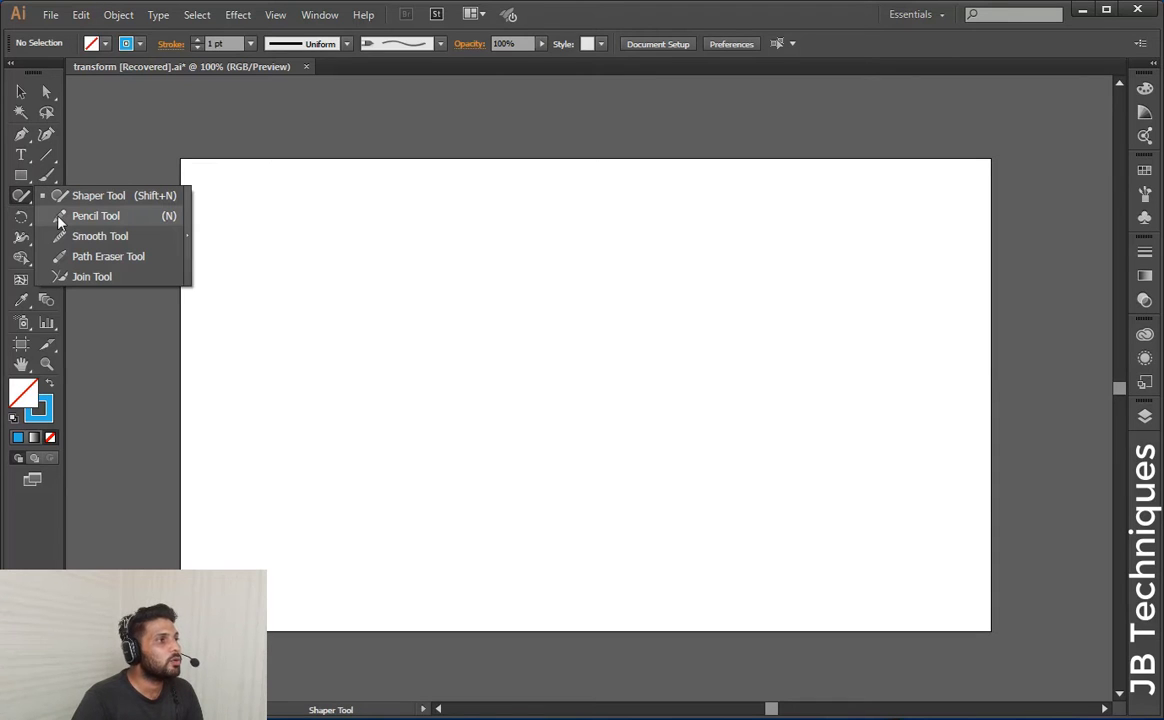
pyautogui.click(64, 222)
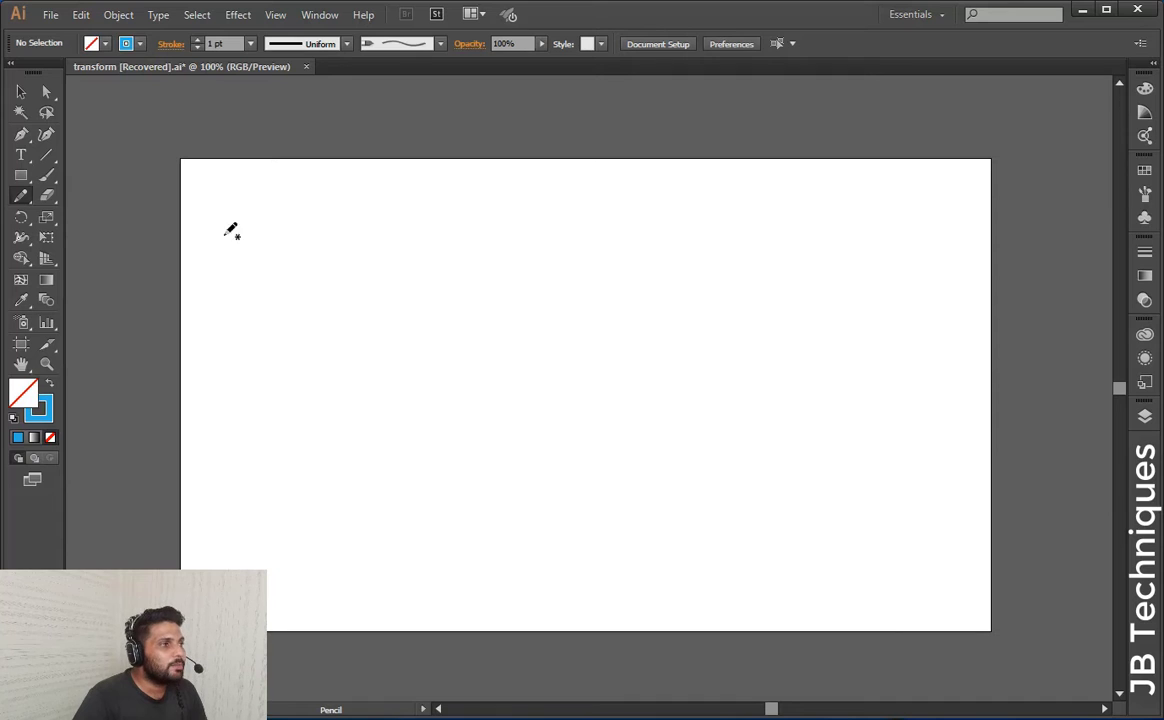
# Step: Set pencil Fidelity midway between Accurate and Smooth, then draw a thin wavy line
pyautogui.doubleClick(23, 197)
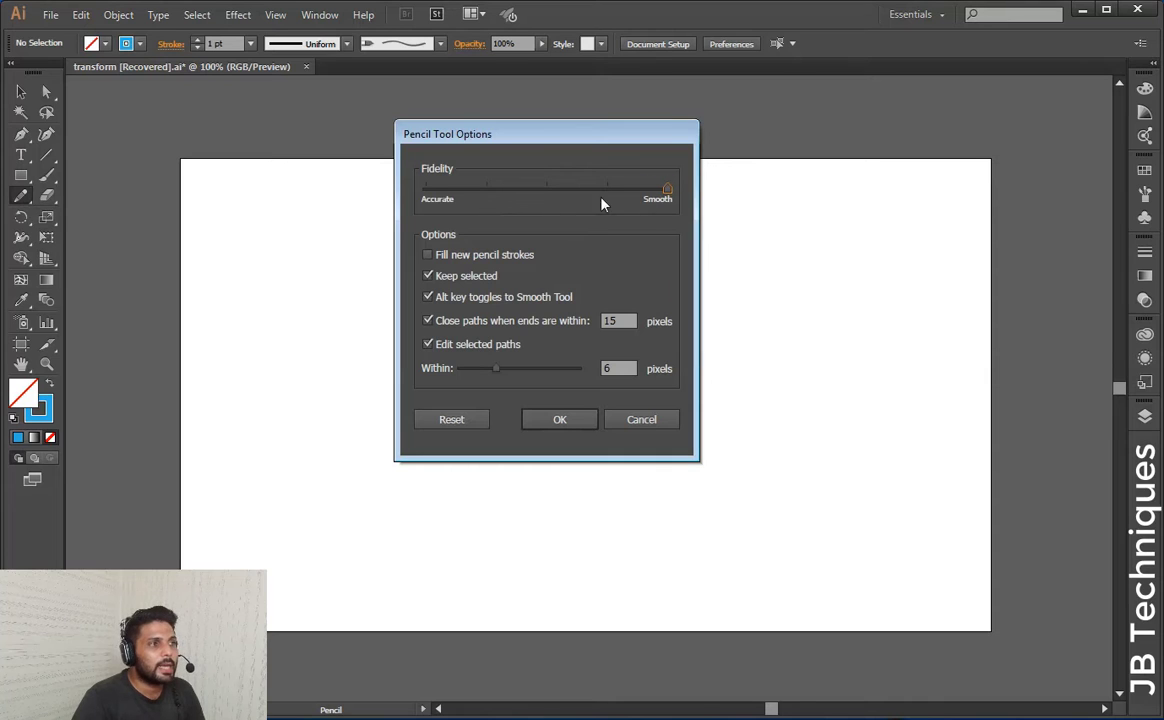
pyautogui.moveTo(666, 190); pyautogui.dragTo(548, 190)
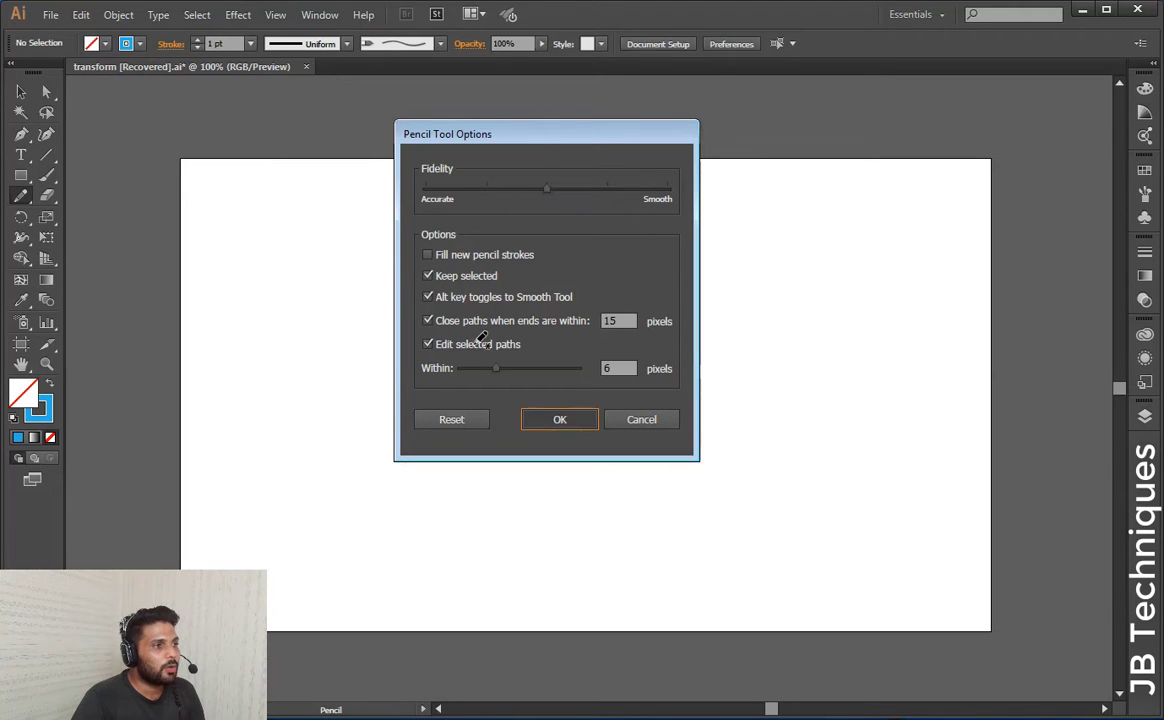
pyautogui.press('Return')
pyautogui.moveTo(346, 287); pyautogui.dragTo(743, 276)
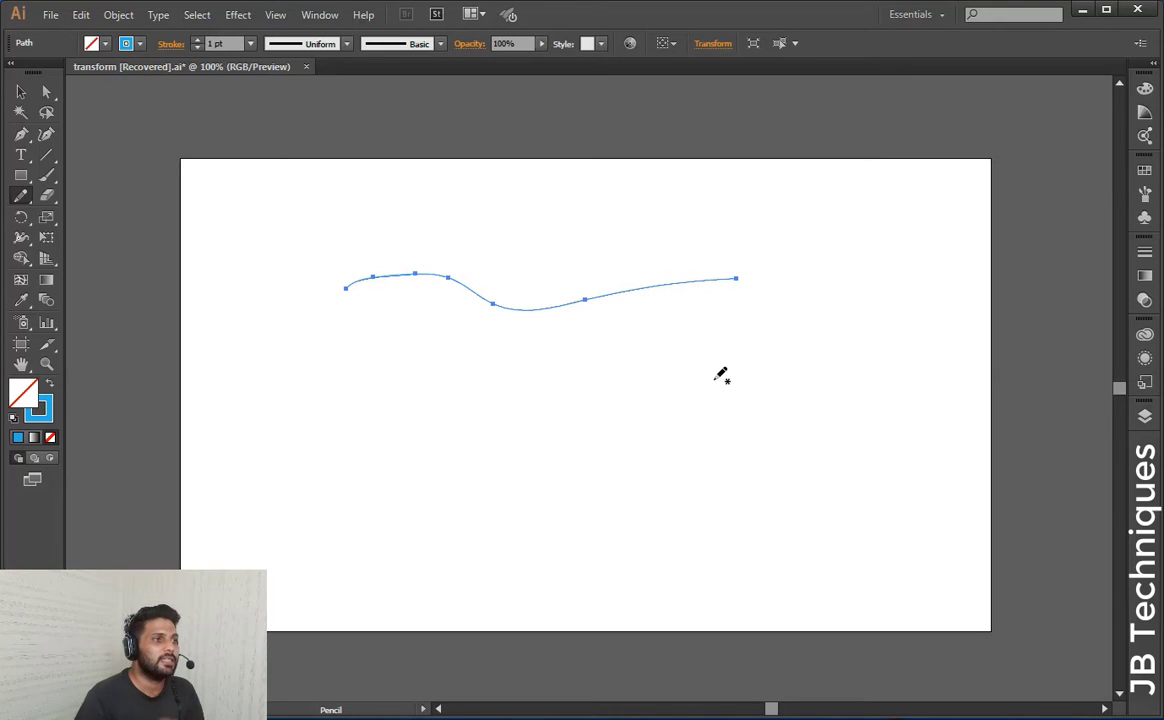
# Step: Draw a J and a B with thin 1 pt pencil strokes
pyautogui.moveTo(463, 386)
pyautogui.mouseDown()
pyautogui.moveTo(587, 361)
pyautogui.moveTo(476, 490)
pyautogui.mouseUp()
pyautogui.moveTo(620, 363); pyautogui.dragTo(672, 460)
pyautogui.moveTo(603, 375)
pyautogui.mouseDown()
pyautogui.moveTo(676, 324)
pyautogui.moveTo(673, 450)
pyautogui.mouseUp()
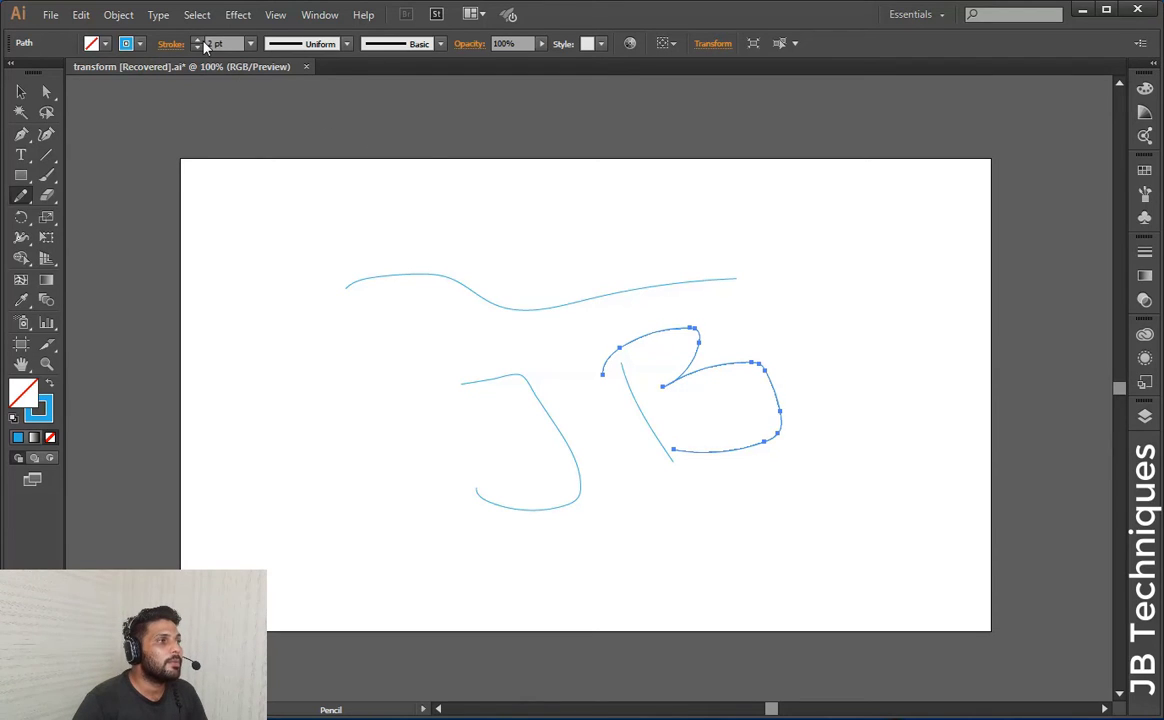
# Step: Set stroke to 5 pt, draw three thick strokes, then marquee-select every path
pyautogui.write('5')
pyautogui.press('Return')
pyautogui.moveTo(252, 241)
pyautogui.mouseDown()
pyautogui.moveTo(380, 222)
pyautogui.moveTo(767, 231)
pyautogui.mouseUp()
pyautogui.moveTo(537, 333)
pyautogui.mouseDown()
pyautogui.moveTo(367, 409)
pyautogui.moveTo(370, 455)
pyautogui.mouseUp()
pyautogui.moveTo(665, 415)
pyautogui.mouseDown()
pyautogui.moveTo(779, 320)
pyautogui.moveTo(865, 356)
pyautogui.moveTo(730, 499)
pyautogui.moveTo(866, 400)
pyautogui.moveTo(915, 252)
pyautogui.moveTo(803, 333)
pyautogui.moveTo(673, 320)
pyautogui.moveTo(588, 336)
pyautogui.moveTo(520, 330)
pyautogui.moveTo(432, 375)
pyautogui.moveTo(578, 394)
pyautogui.moveTo(735, 530)
pyautogui.moveTo(842, 488)
pyautogui.moveTo(921, 278)
pyautogui.moveTo(838, 303)
pyautogui.moveTo(836, 291)
pyautogui.mouseUp()
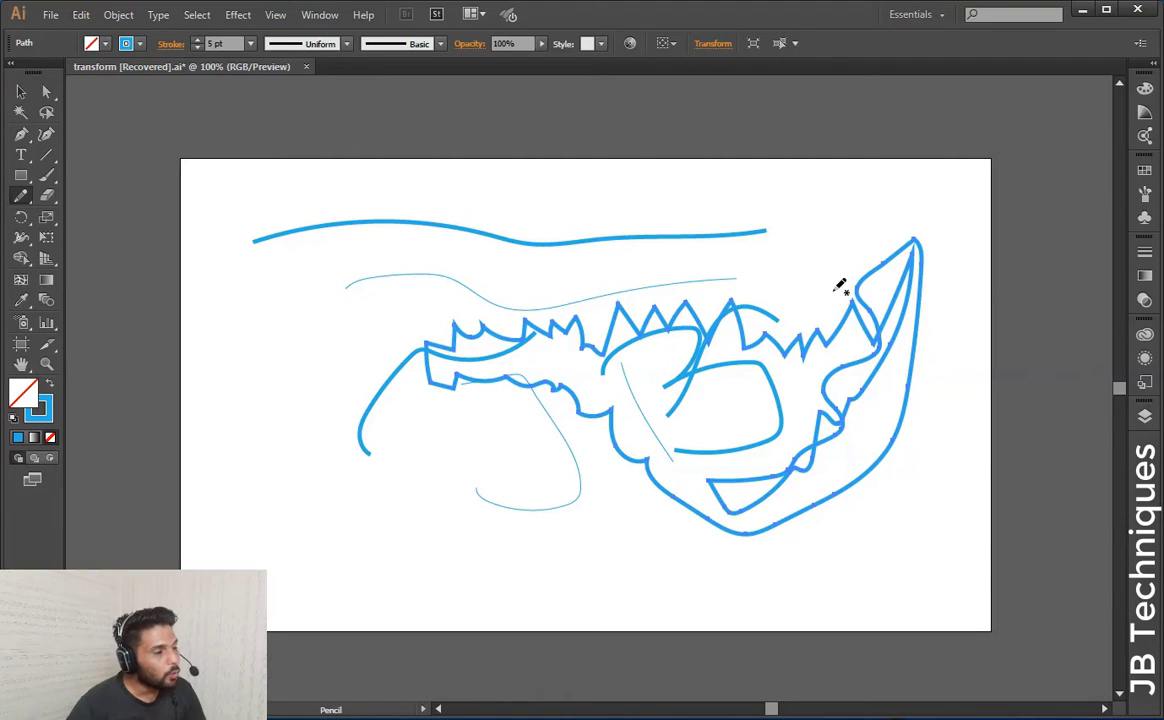
pyautogui.click(21, 92)
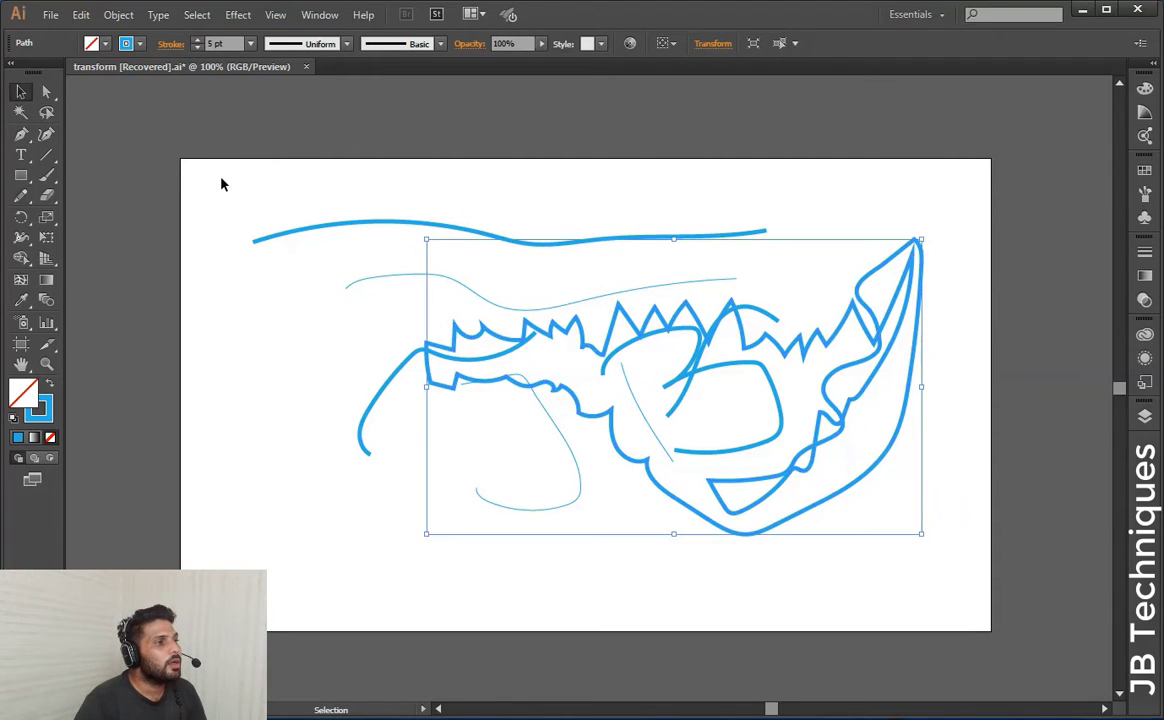
pyautogui.moveTo(210, 167)
pyautogui.mouseDown()
pyautogui.moveTo(906, 476)
pyautogui.moveTo(912, 457)
pyautogui.mouseUp()
# Step: Delete the old paths, draw a thick wavy line, nudge it up, and zoom to fit
pyautogui.press('Delete')
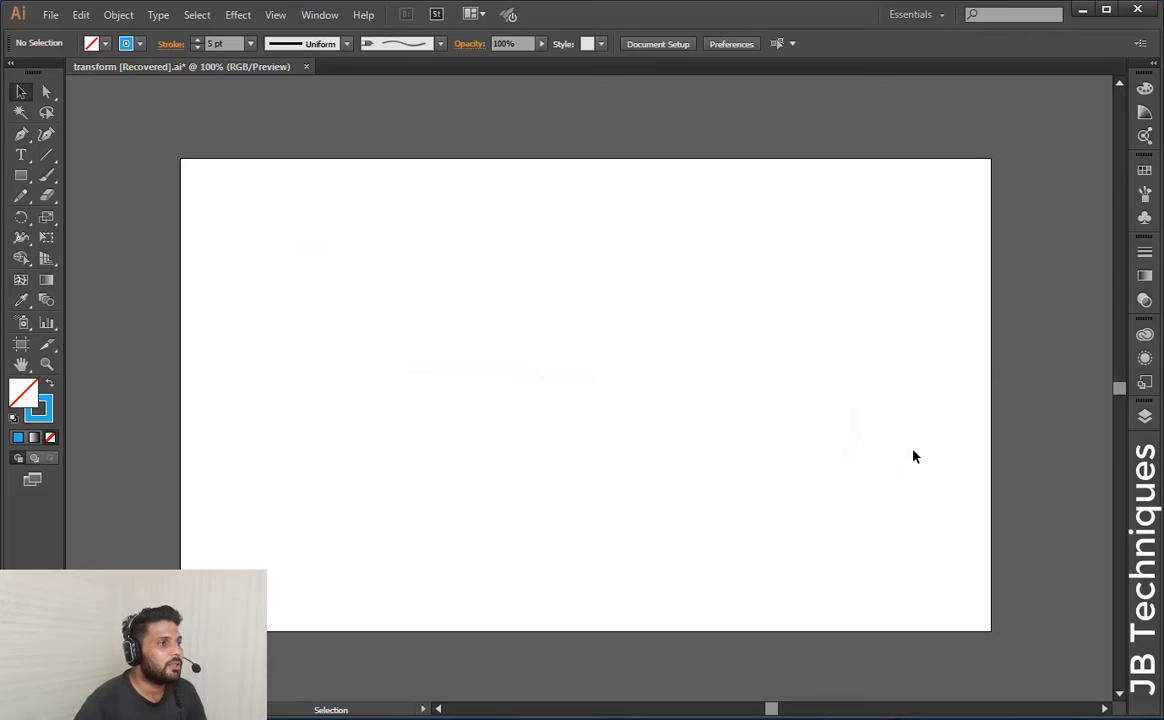
pyautogui.click(21, 196)
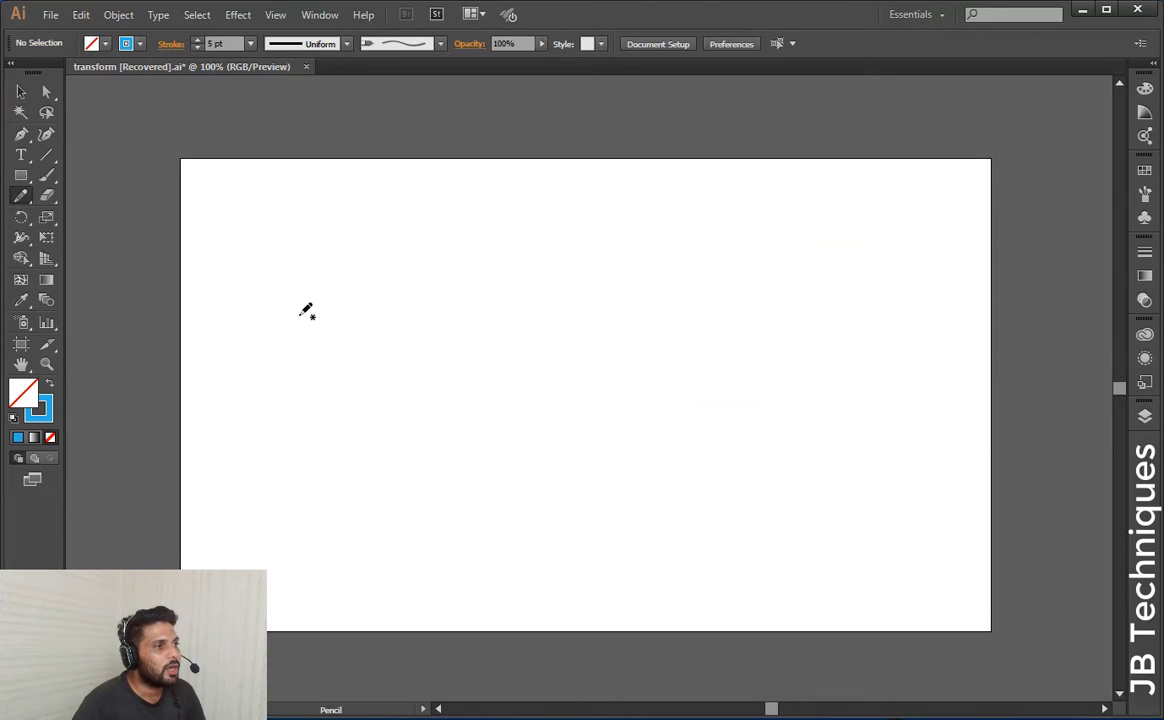
pyautogui.moveTo(287, 298)
pyautogui.mouseDown()
pyautogui.moveTo(905, 258)
pyautogui.moveTo(896, 265)
pyautogui.mouseUp()
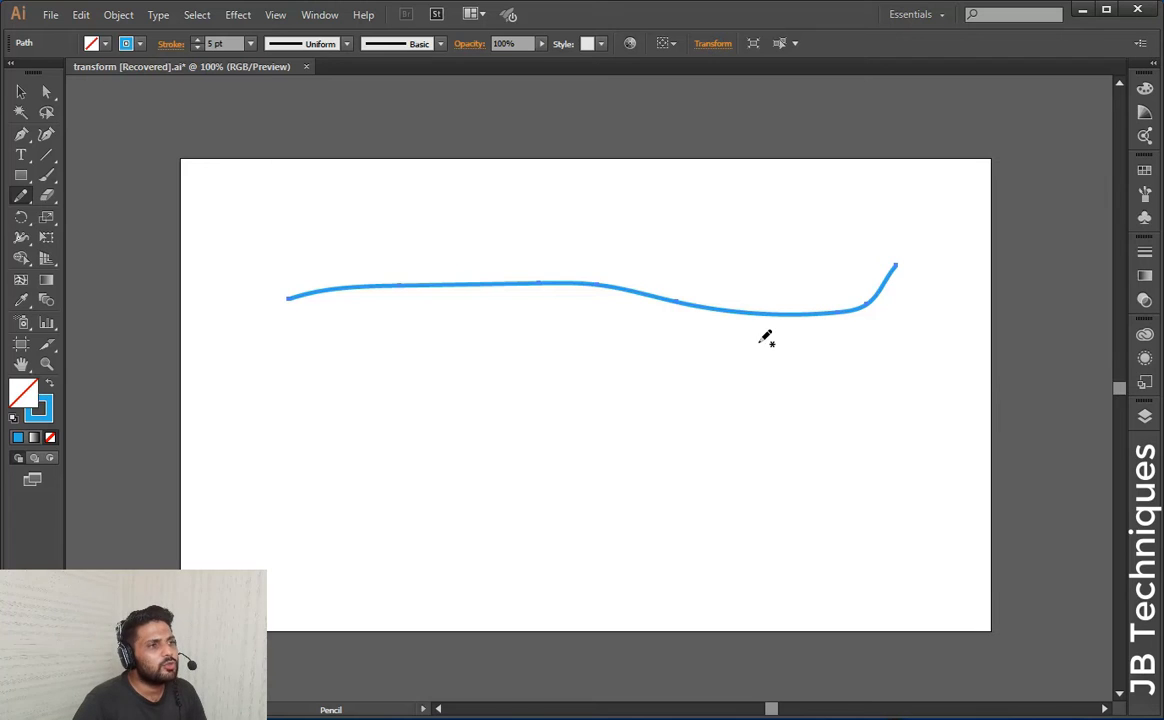
pyautogui.click(21, 91)
pyautogui.click(444, 382)
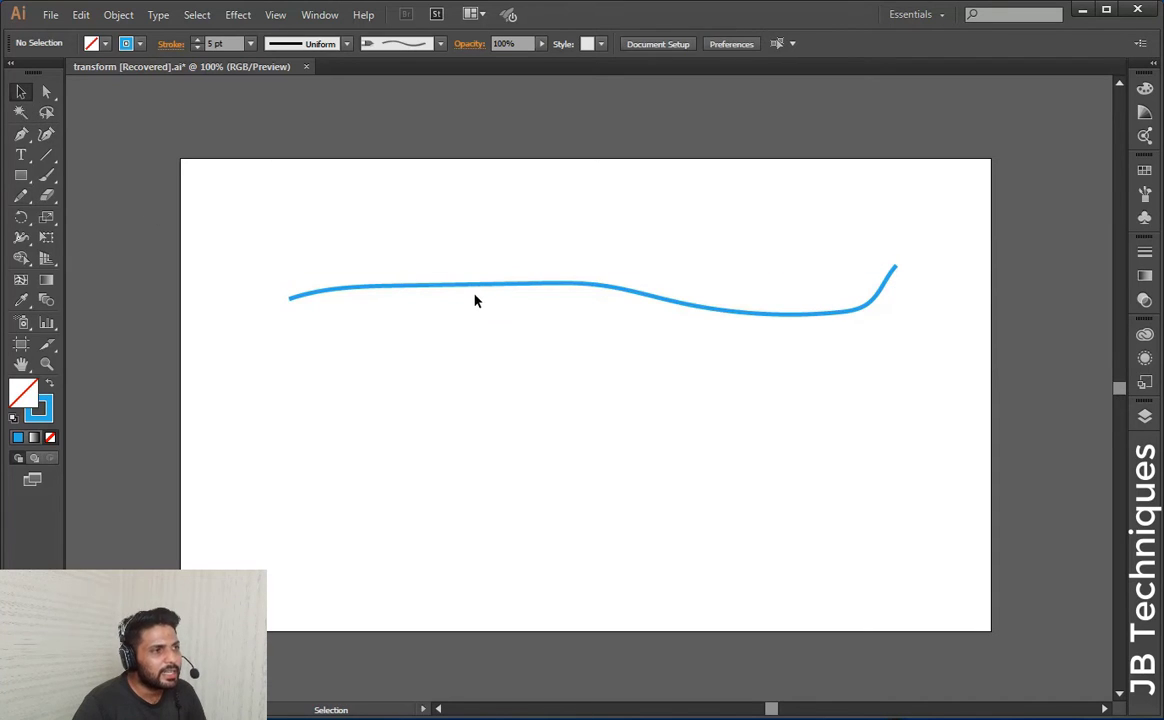
pyautogui.moveTo(475, 281); pyautogui.dragTo(477, 265)
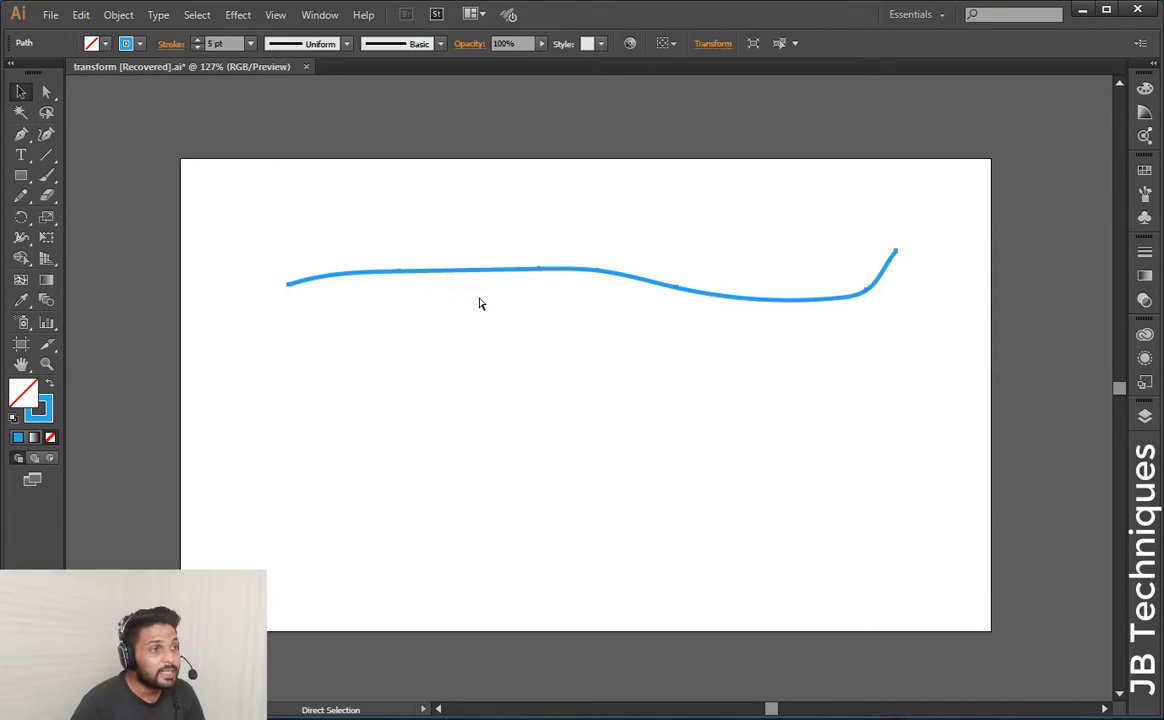
pyautogui.hotkey('ctrl', '0')
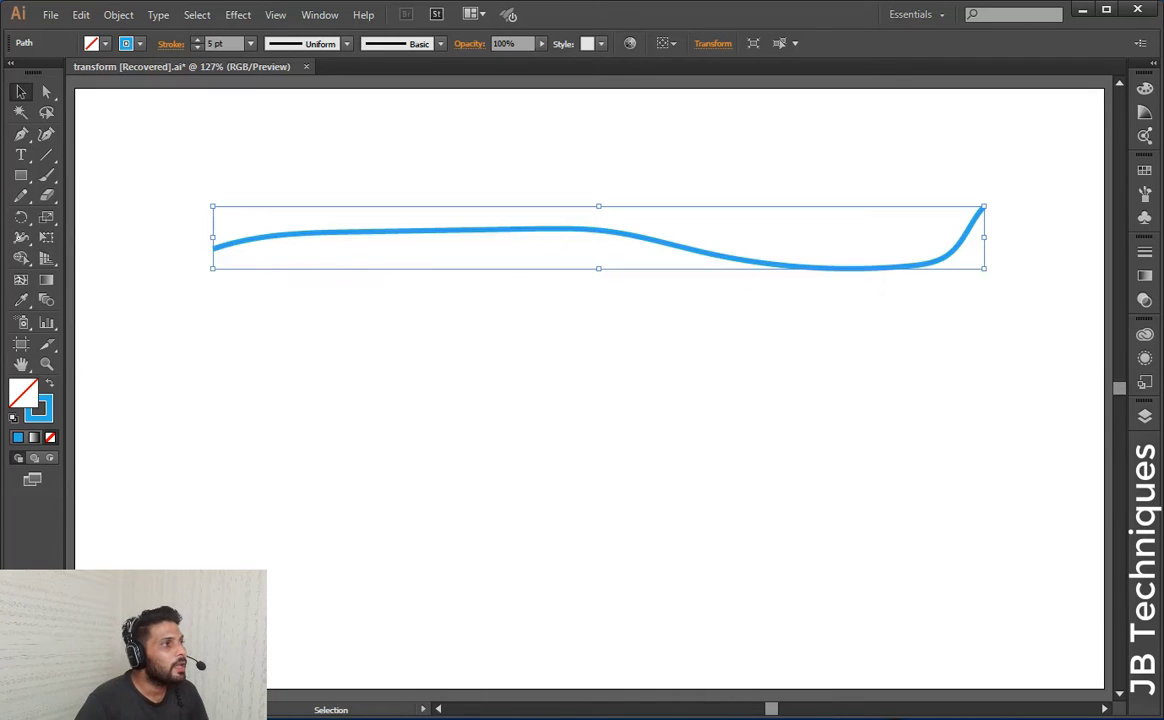
# Step: With Fidelity fully Smooth, draw a second wavy line below and select it
pyautogui.doubleClick(21, 196)
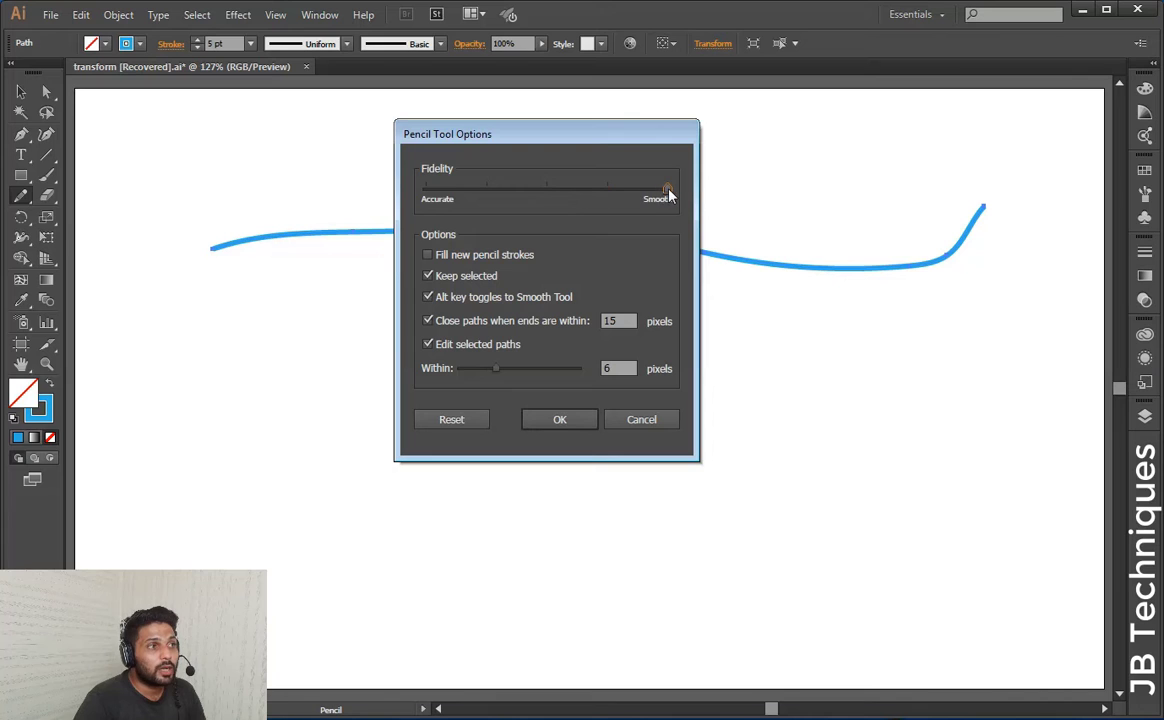
pyautogui.click(562, 420)
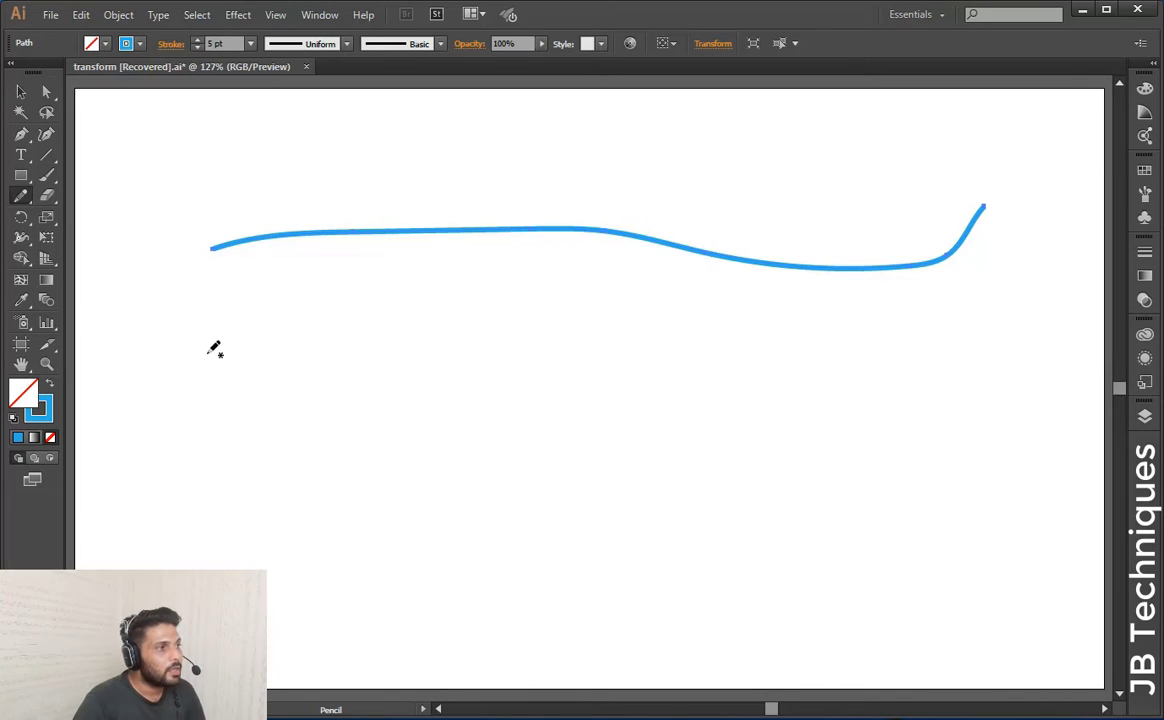
pyautogui.moveTo(203, 350)
pyautogui.mouseDown()
pyautogui.moveTo(946, 328)
pyautogui.moveTo(993, 289)
pyautogui.mouseUp()
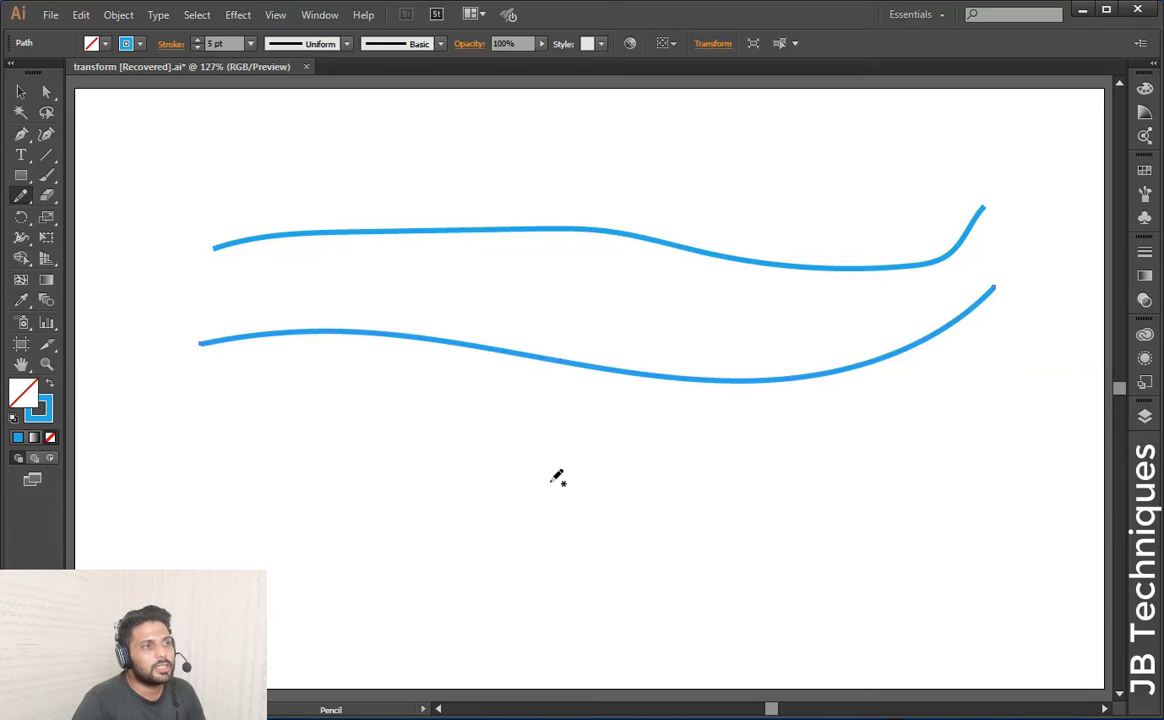
pyautogui.click(21, 92)
pyautogui.click(395, 471)
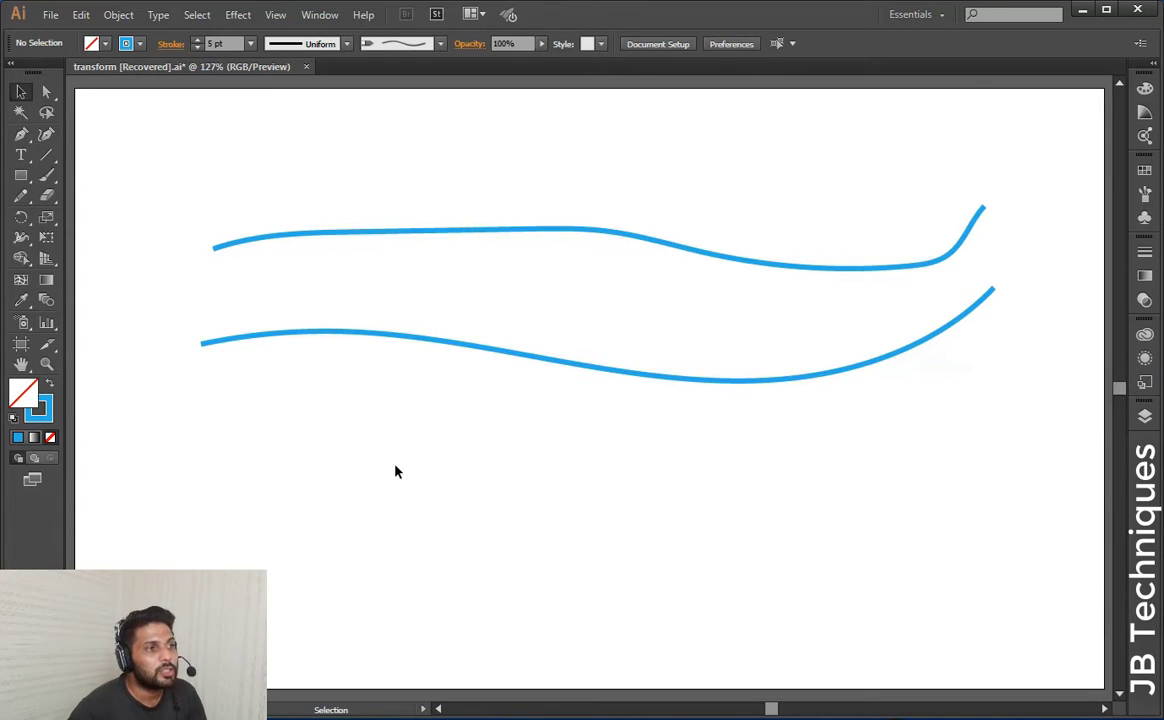
pyautogui.click(451, 347)
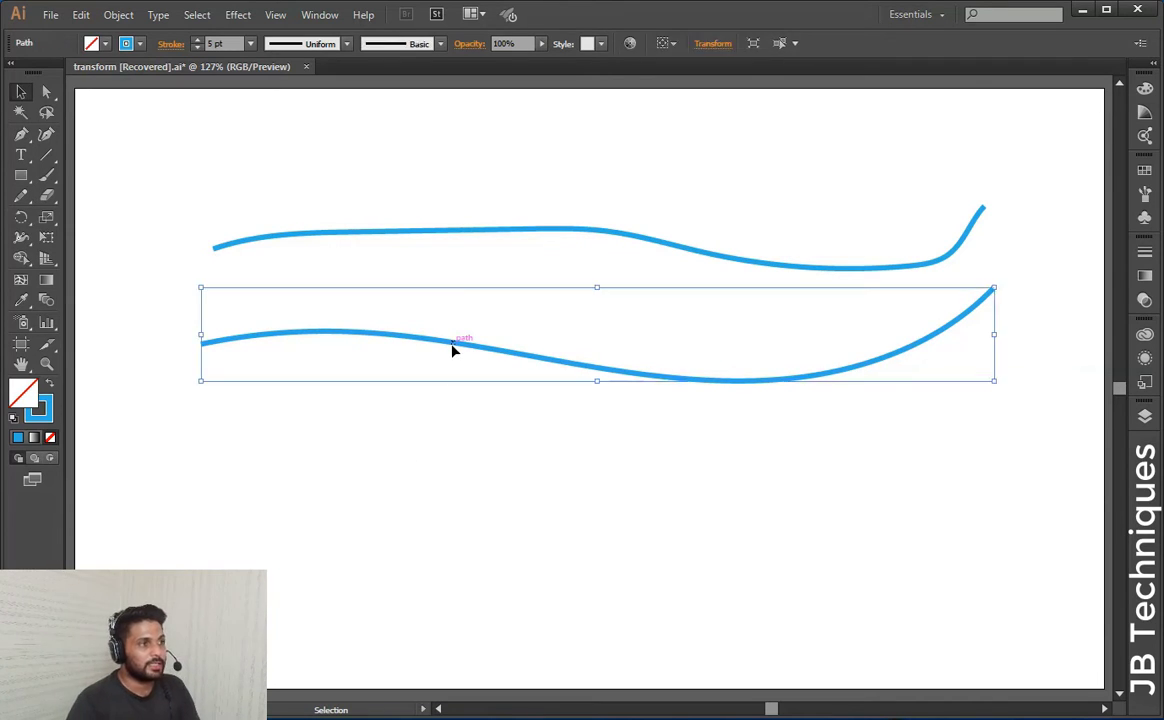
pyautogui.click(474, 246)
pyautogui.click(447, 348)
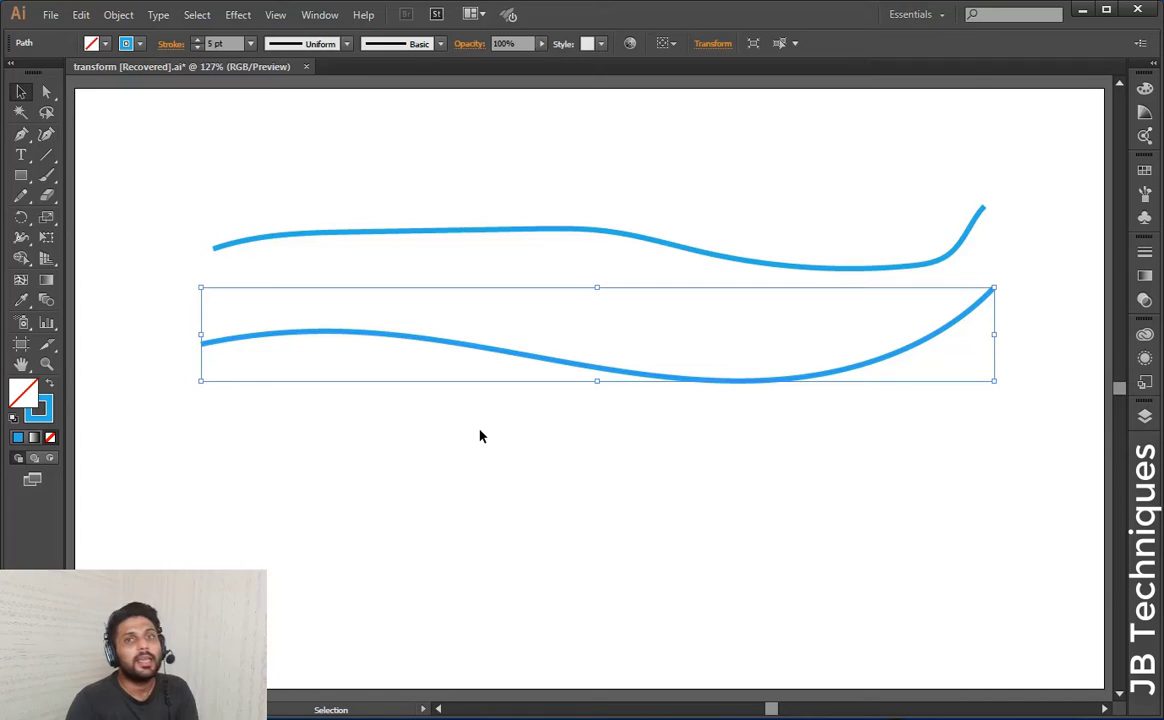
# Step: Set Fidelity to Accurate, draw a third wavy line below, deselect, and reopen pencil settings
pyautogui.click(22, 197)
pyautogui.doubleClick(22, 197)
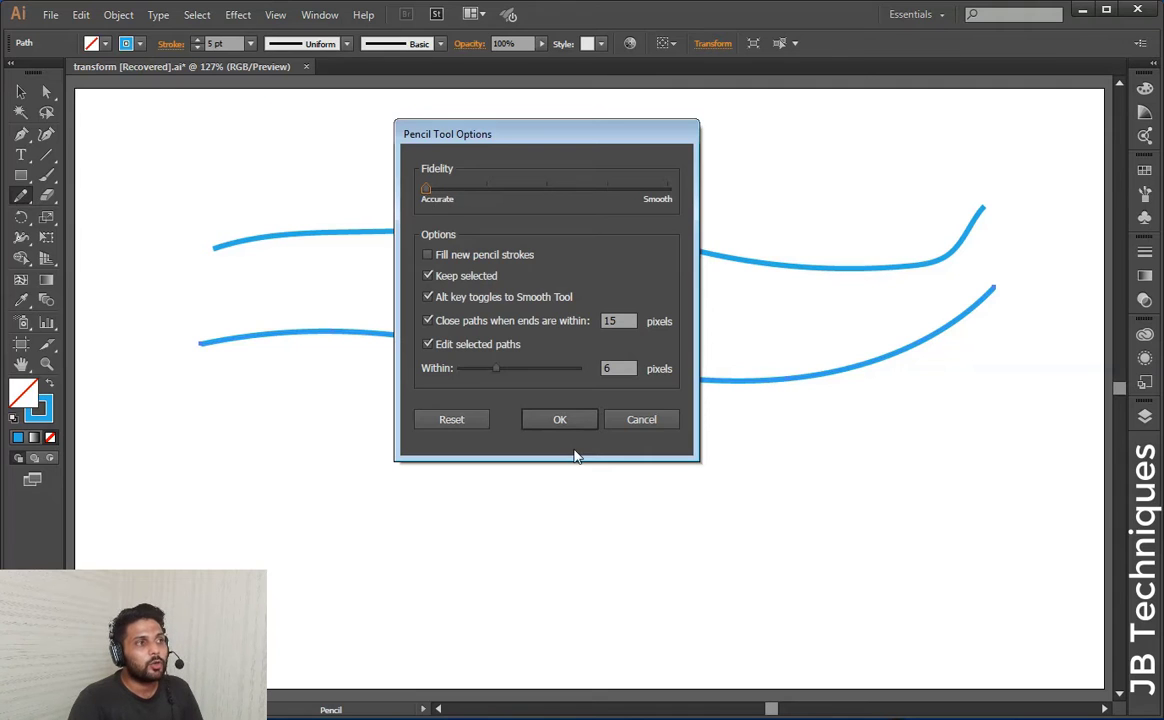
pyautogui.click(540, 422)
pyautogui.moveTo(618, 480)
pyautogui.mouseDown()
pyautogui.moveTo(1017, 392)
pyautogui.moveTo(1022, 370)
pyautogui.mouseUp()
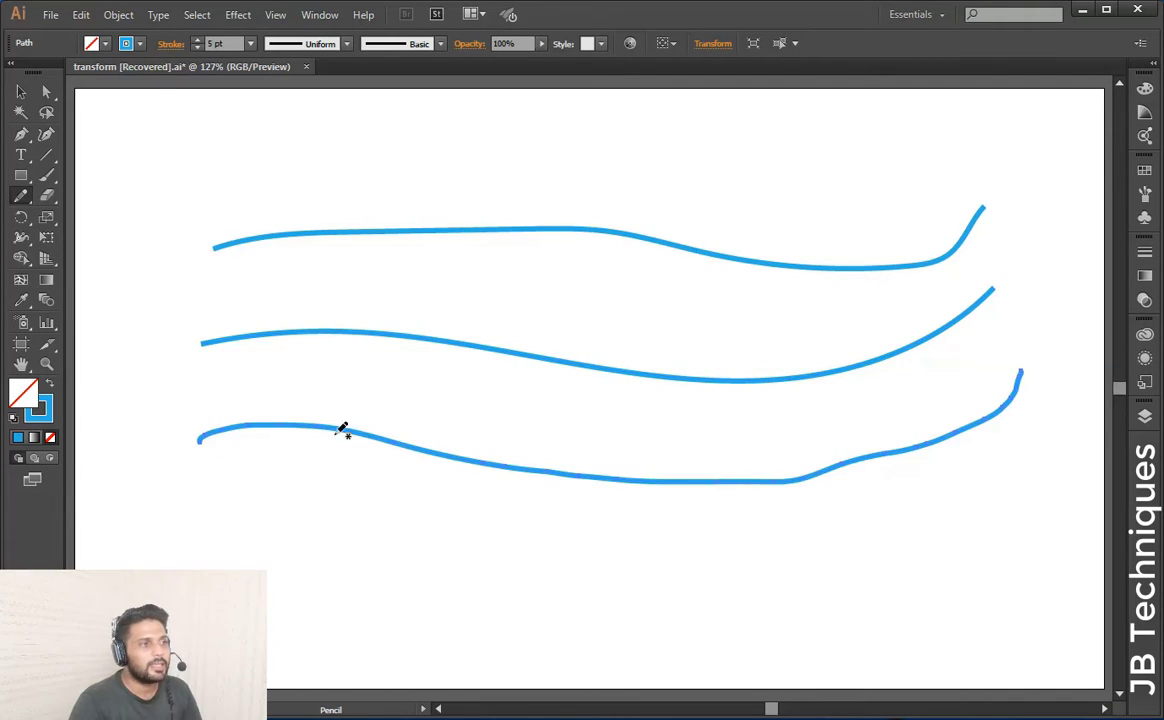
pyautogui.click(24, 92)
pyautogui.click(448, 538)
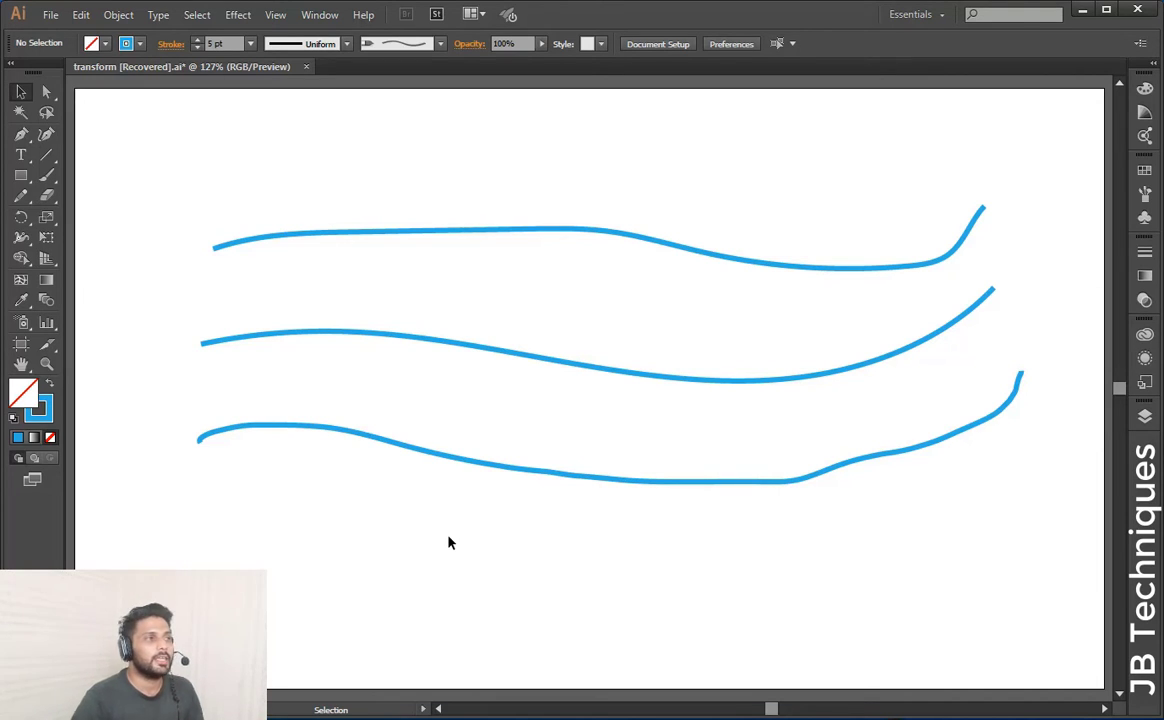
pyautogui.doubleClick(22, 197)
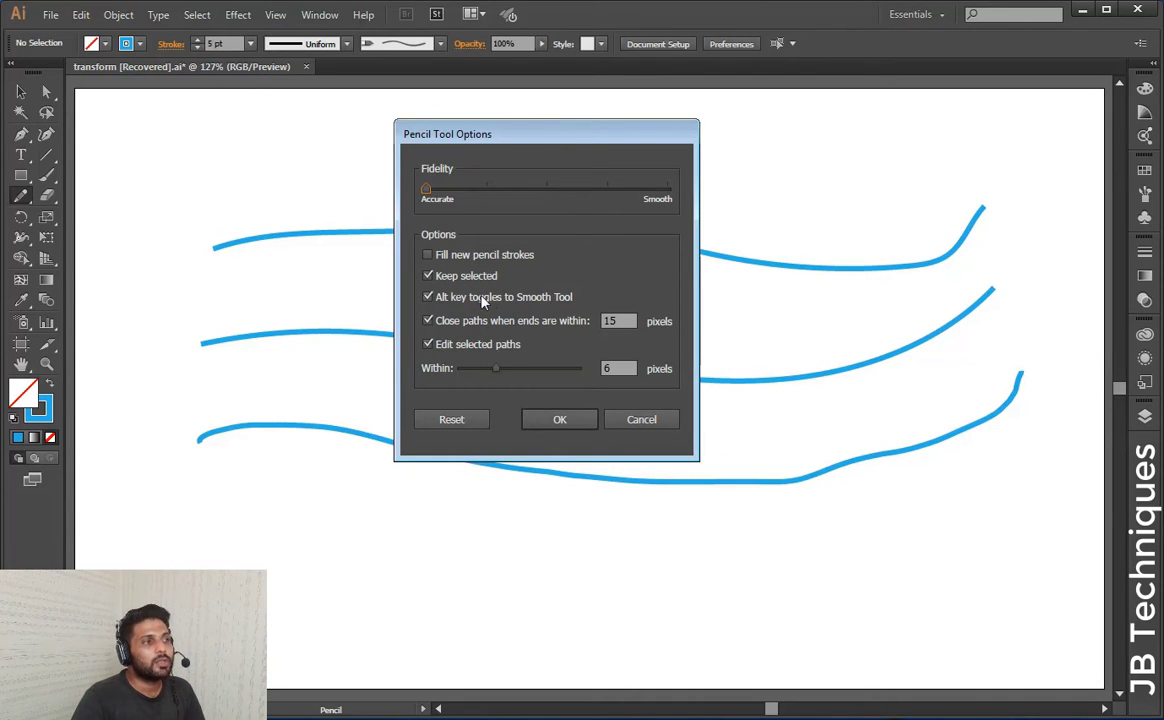
# Step: Close the pencil settings and retrace the right end of the lowest curve
pyautogui.click(545, 419)
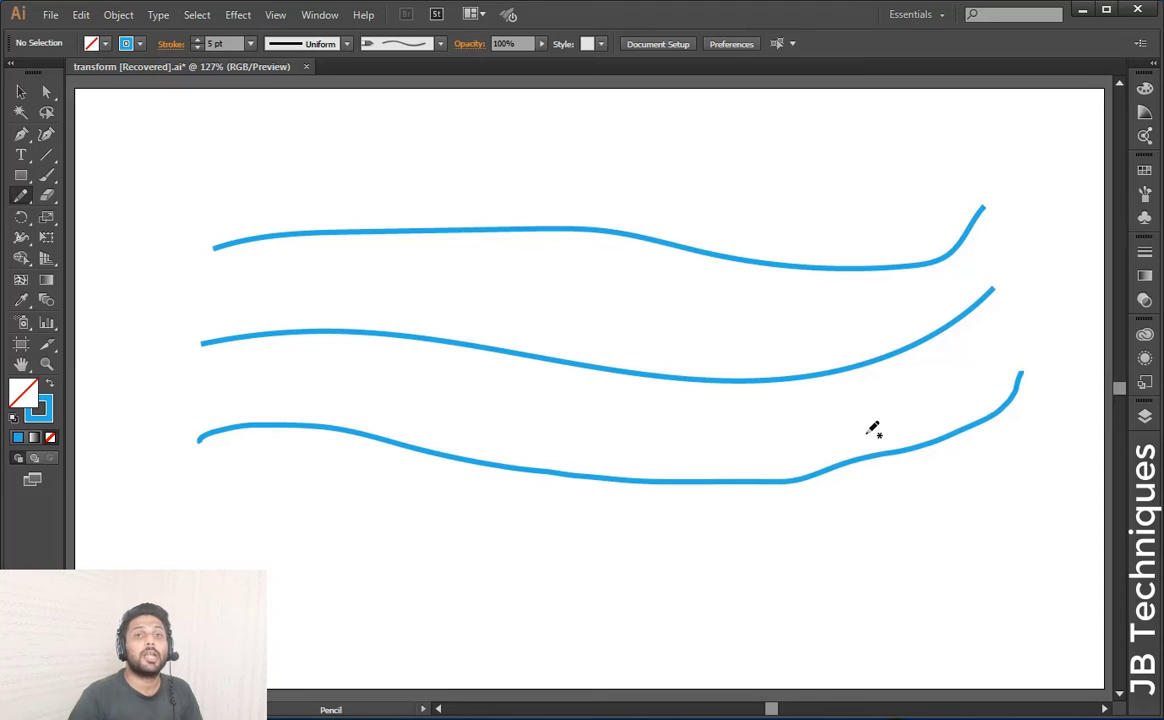
pyautogui.press('capslock')
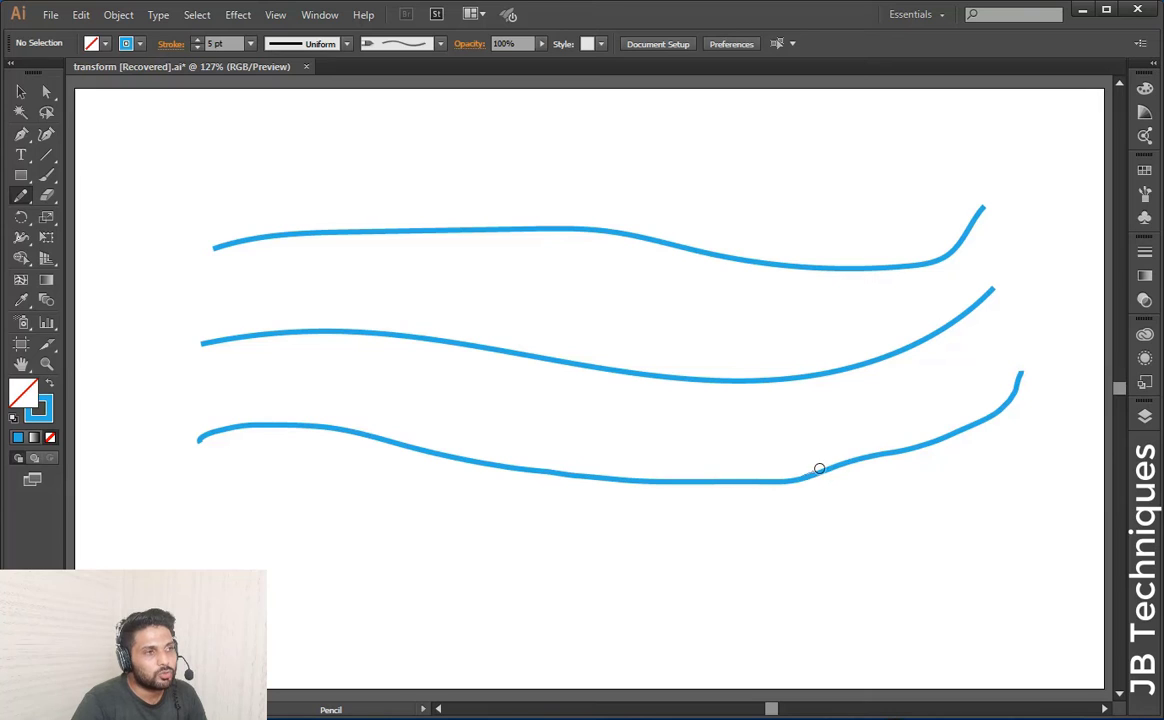
pyautogui.moveTo(857, 458); pyautogui.dragTo(857, 458)
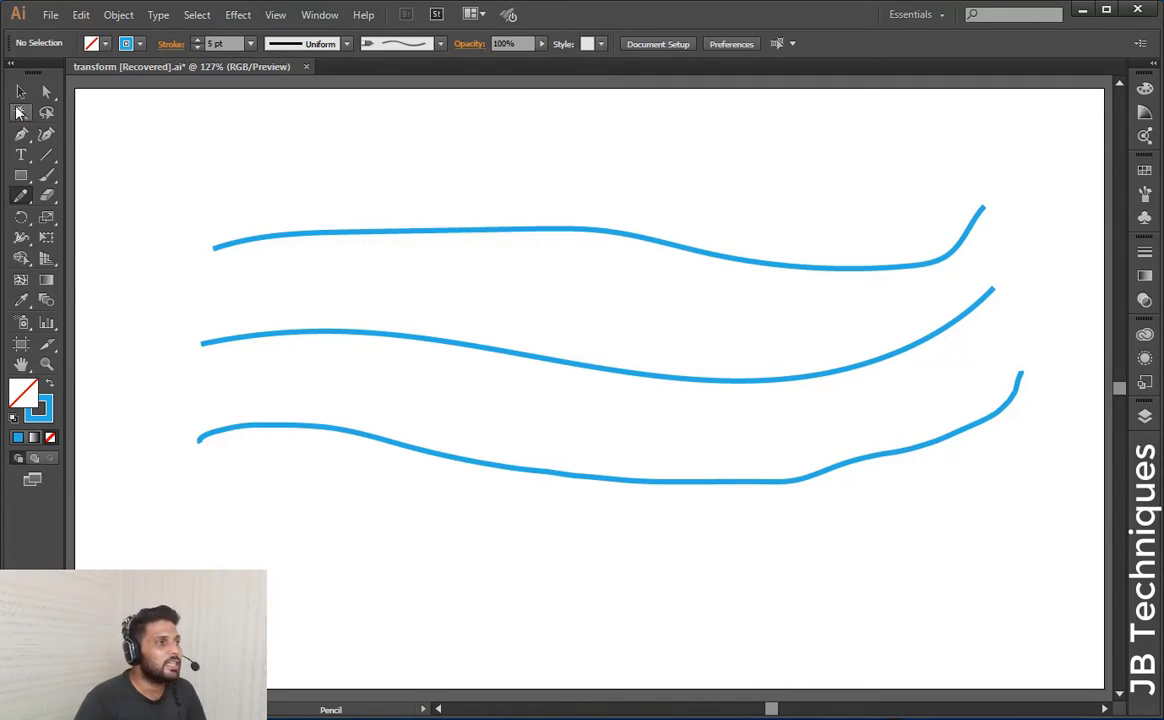
# Step: Marquee-select and delete the three wavy curves
pyautogui.click(21, 91)
pyautogui.moveTo(154, 138)
pyautogui.mouseDown()
pyautogui.moveTo(637, 423)
pyautogui.moveTo(1052, 548)
pyautogui.mouseUp()
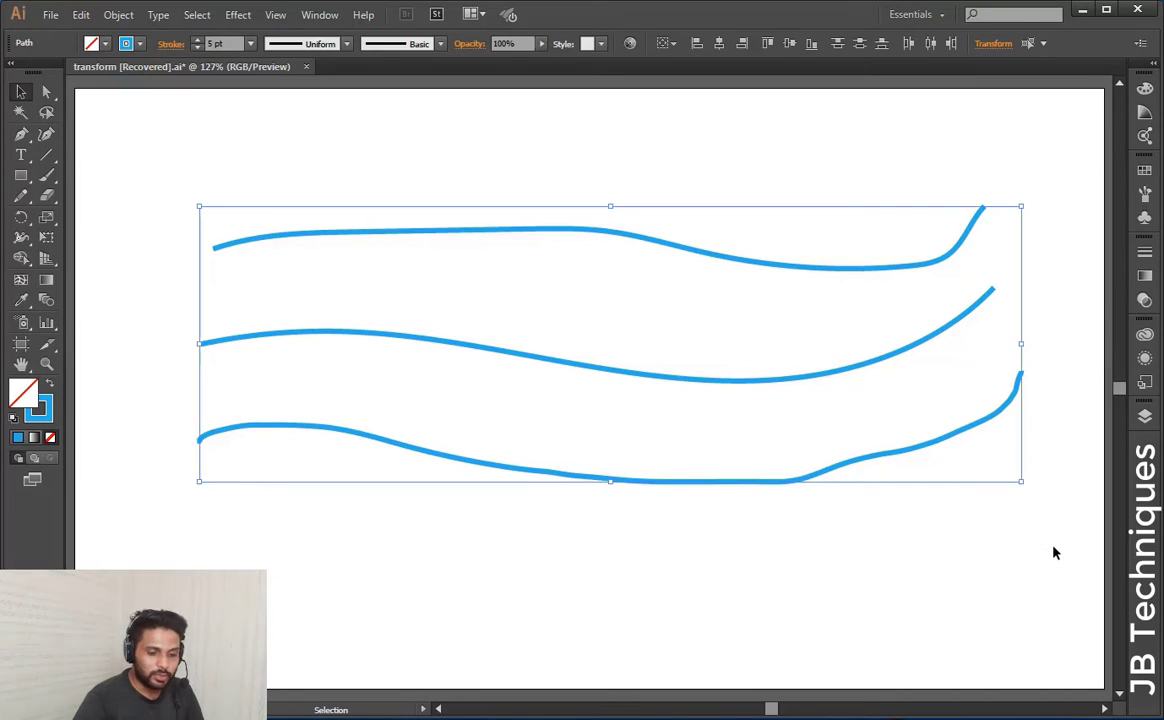
pyautogui.press('Delete')
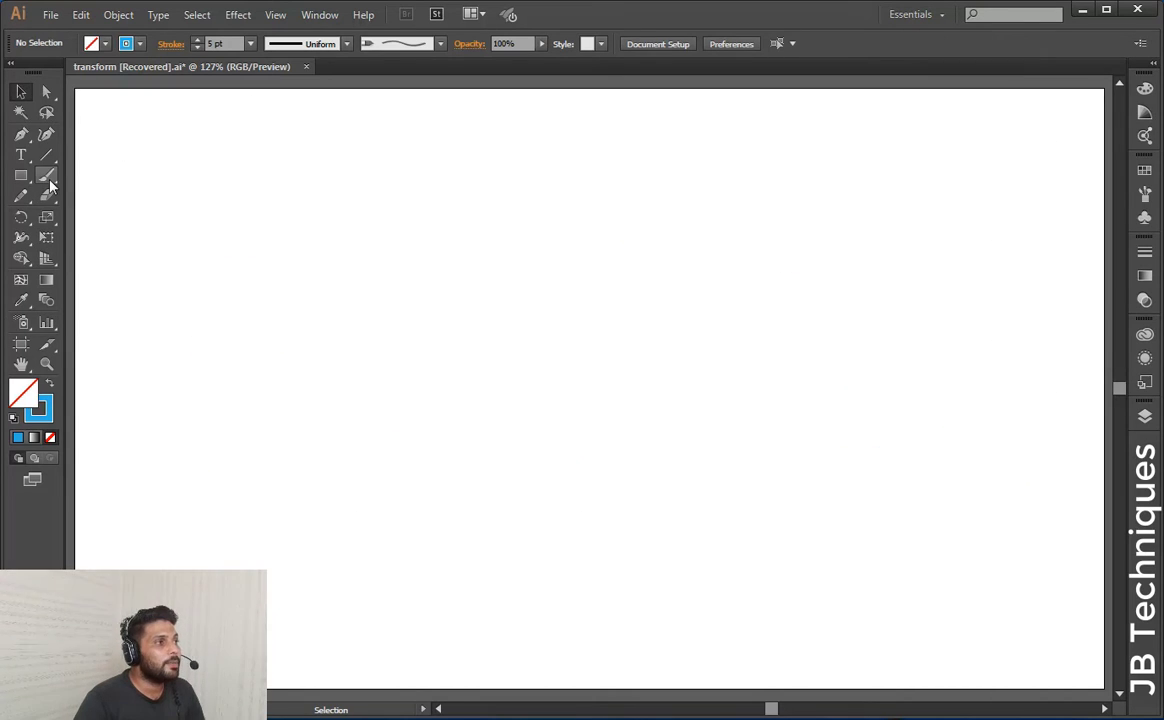
# Step: Paint a large blue Blob Brush shape, then select and delete it
pyautogui.moveTo(47, 176); pyautogui.dragTo(110, 192)
pyautogui.moveTo(252, 249)
pyautogui.mouseDown()
pyautogui.moveTo(380, 318)
pyautogui.moveTo(660, 249)
pyautogui.moveTo(740, 300)
pyautogui.mouseUp()
pyautogui.moveTo(700, 230)
pyautogui.mouseDown()
pyautogui.moveTo(780, 203)
pyautogui.moveTo(281, 437)
pyautogui.mouseUp()
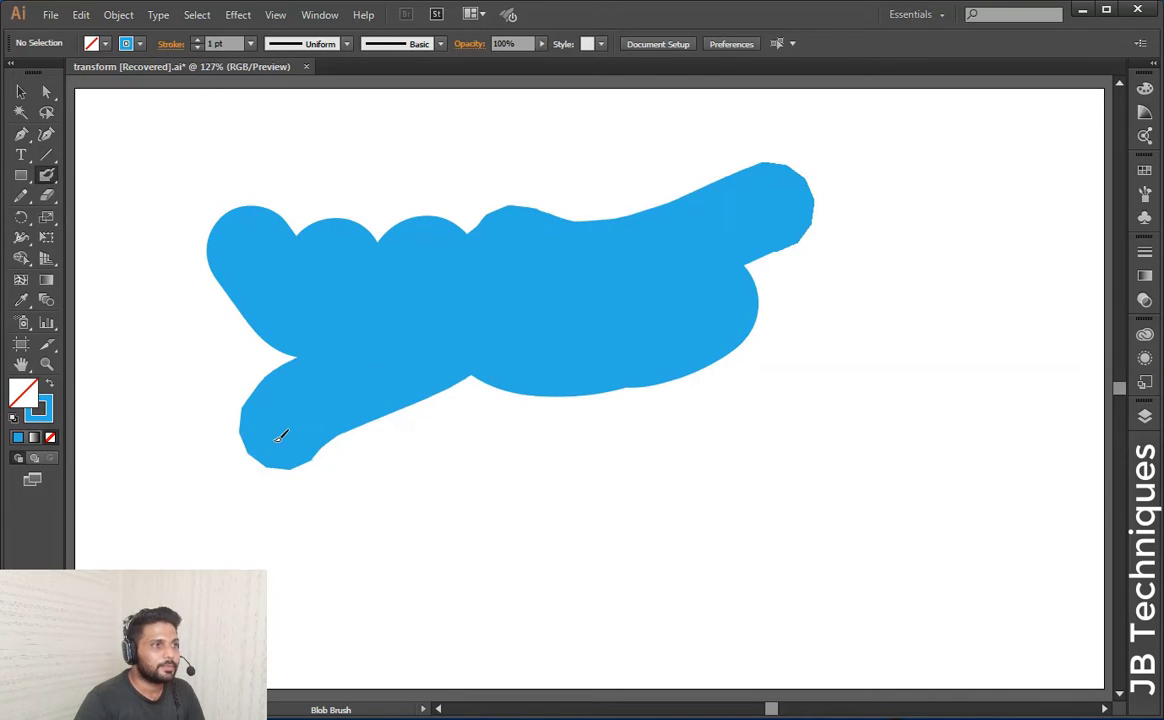
pyautogui.click(21, 91)
pyautogui.moveTo(217, 155)
pyautogui.mouseDown()
pyautogui.moveTo(923, 424)
pyautogui.moveTo(897, 454)
pyautogui.mouseUp()
pyautogui.press('Delete')
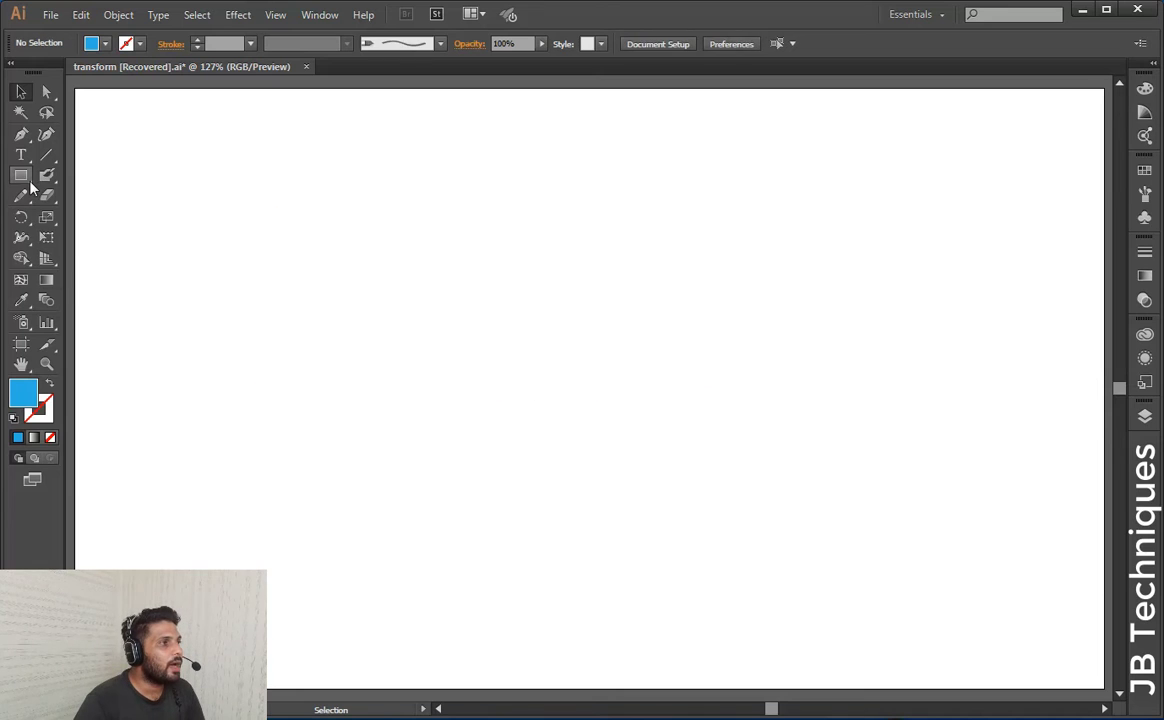
# Step: Draw a large upright five-point star in the page centre with the Star tool
pyautogui.moveTo(21, 175); pyautogui.dragTo(91, 256)
pyautogui.click(91, 256)
pyautogui.moveTo(340, 262); pyautogui.dragTo(627, 456)
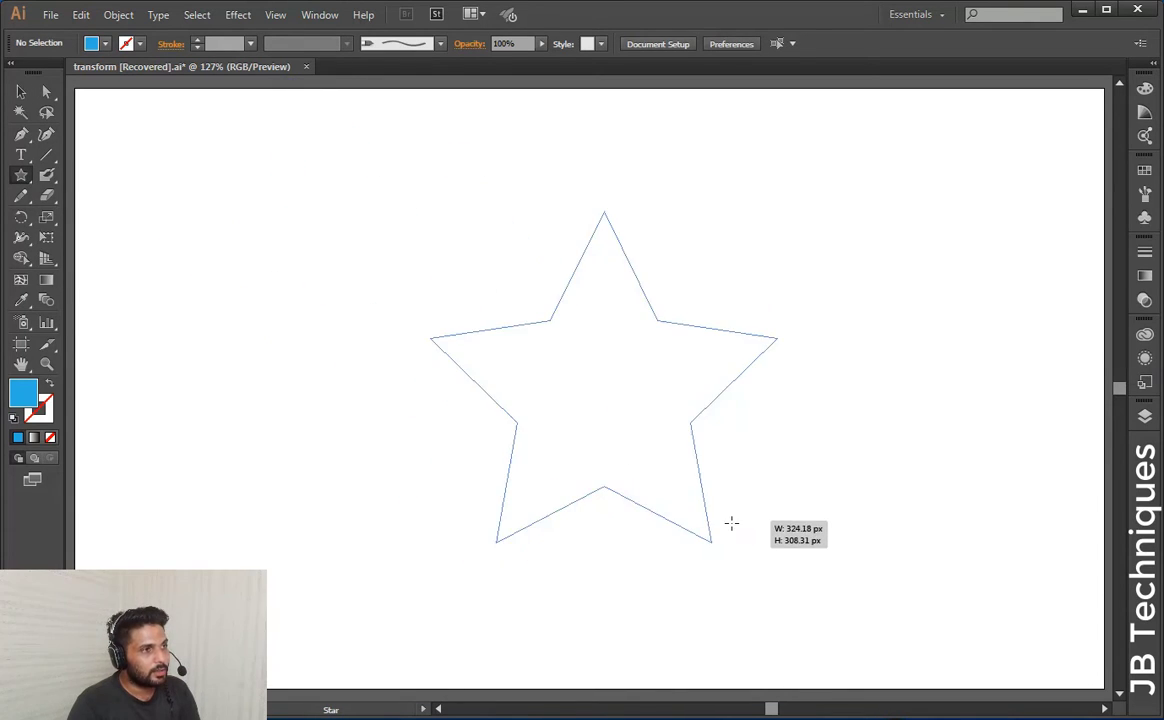
pyautogui.moveTo(627, 456); pyautogui.dragTo(681, 504)
# Step: Give the star no fill and a black outline
pyautogui.click(105, 44)
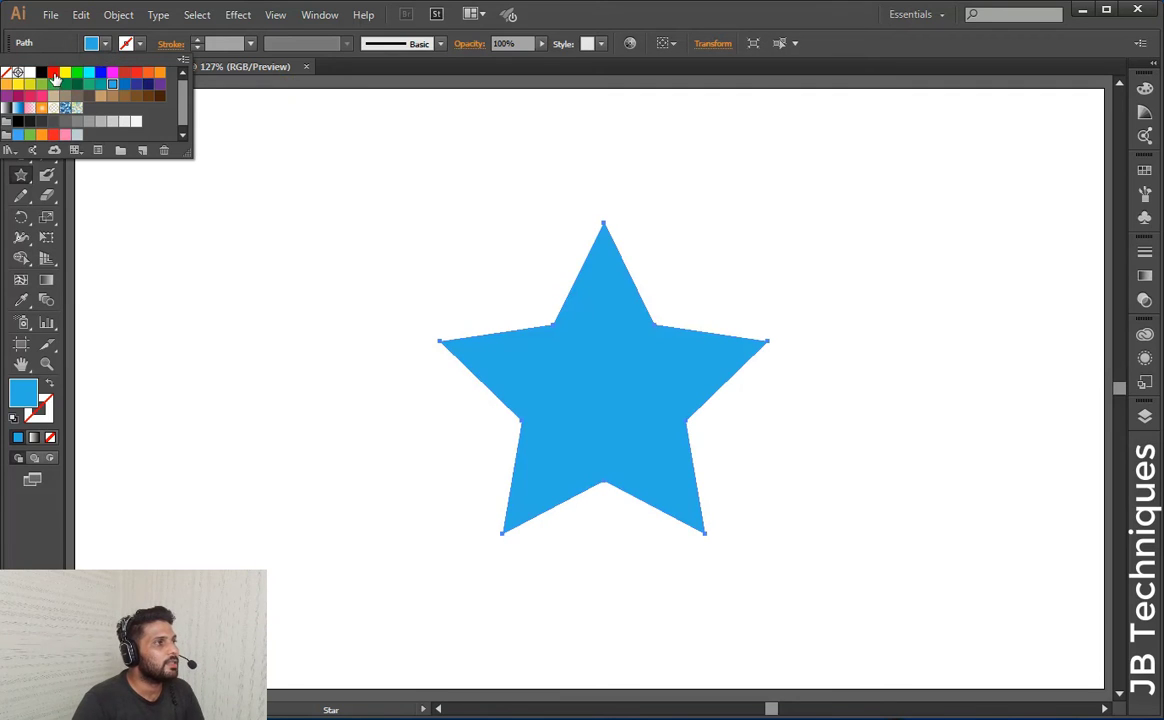
pyautogui.click(7, 72)
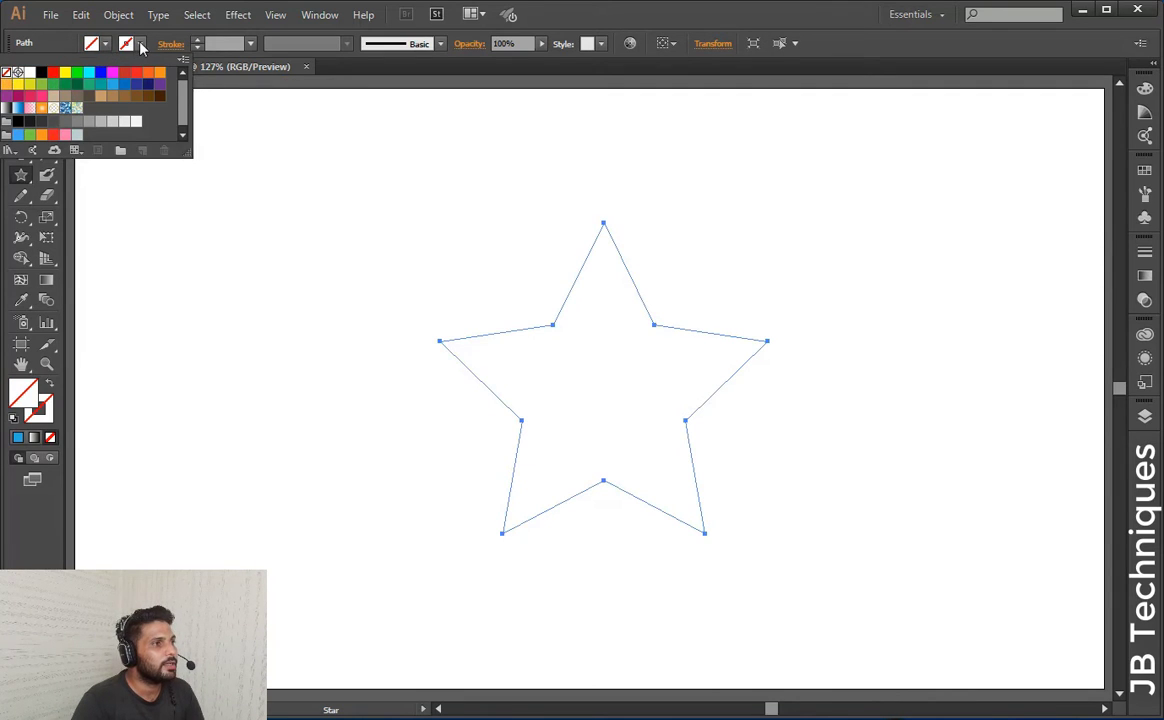
pyautogui.click(138, 44)
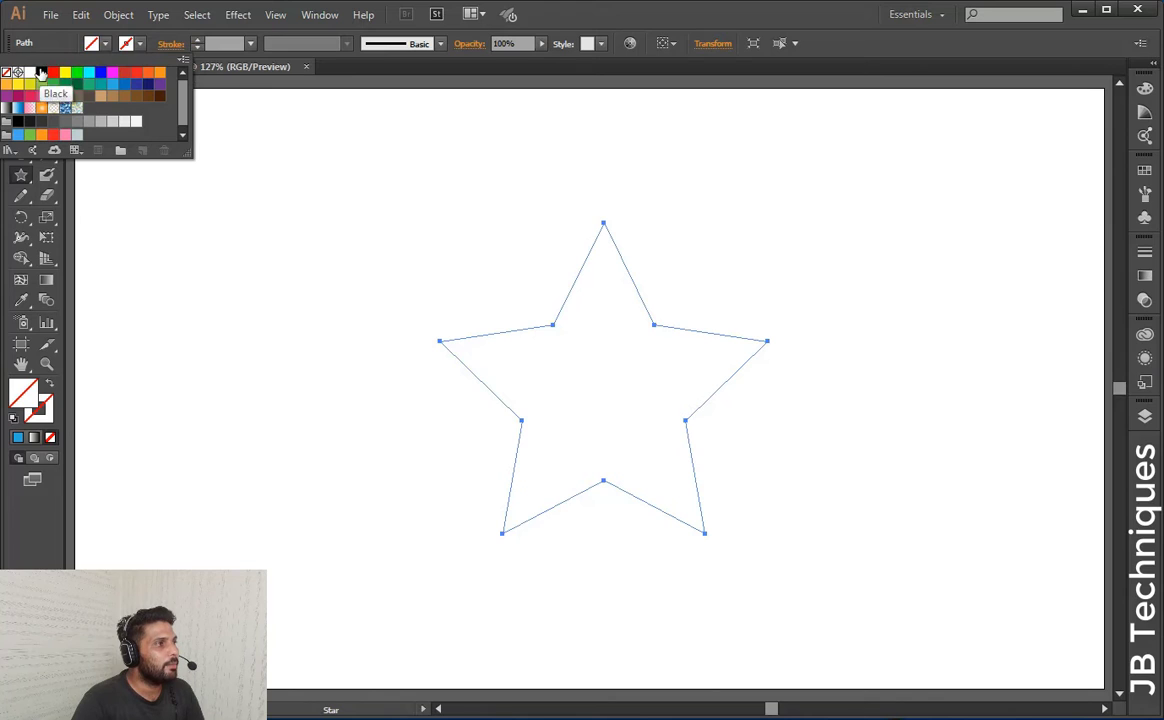
pyautogui.click(41, 72)
pyautogui.press('Escape')
pyautogui.click(46, 175)
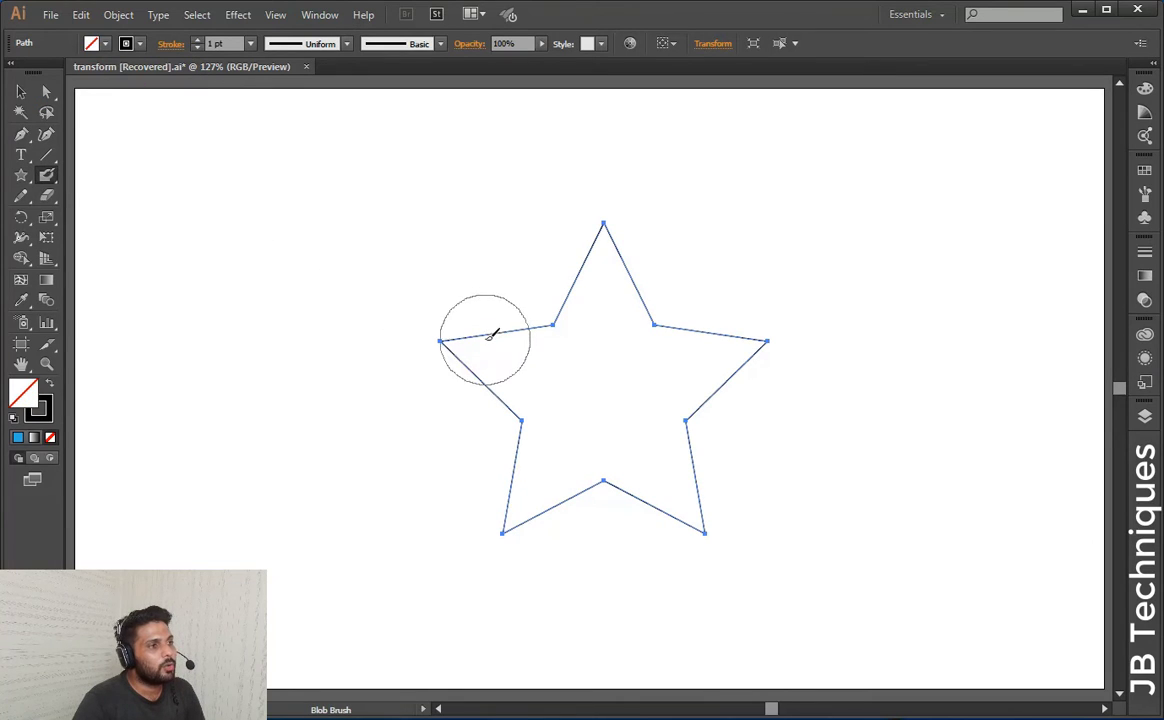
pyautogui.moveTo(491, 333)
pyautogui.mouseDown()
pyautogui.moveTo(546, 299)
pyautogui.moveTo(576, 245)
pyautogui.mouseUp()
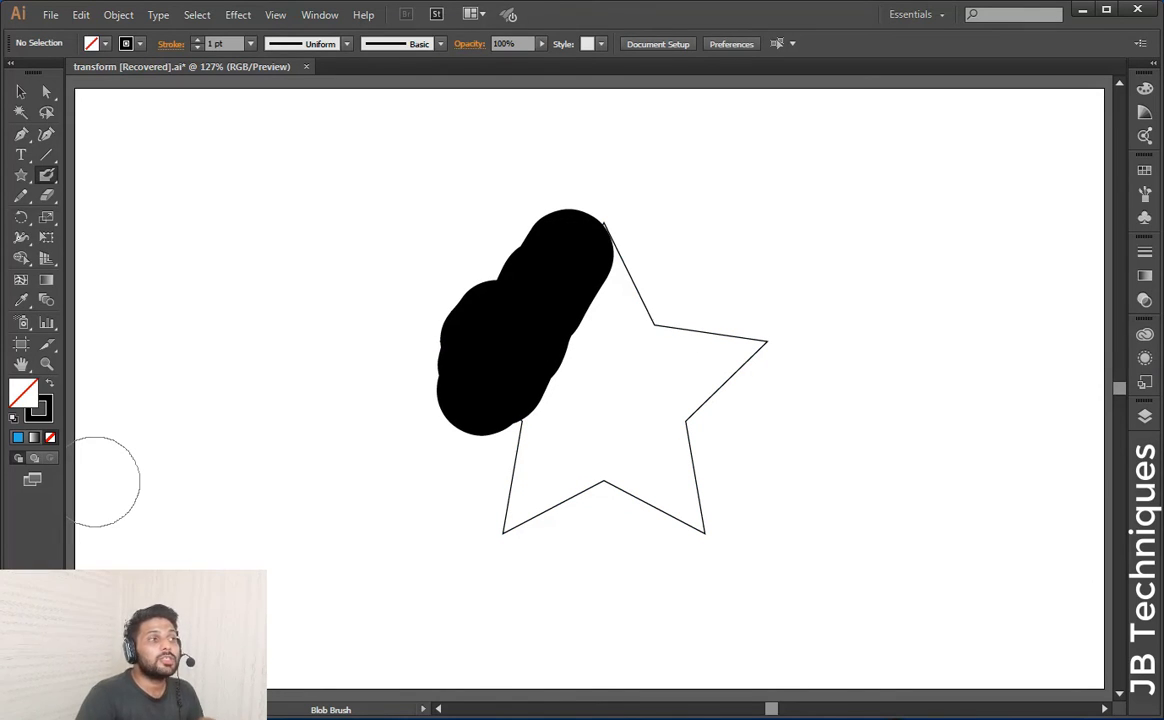
pyautogui.hotkey('ctrl', 'z')
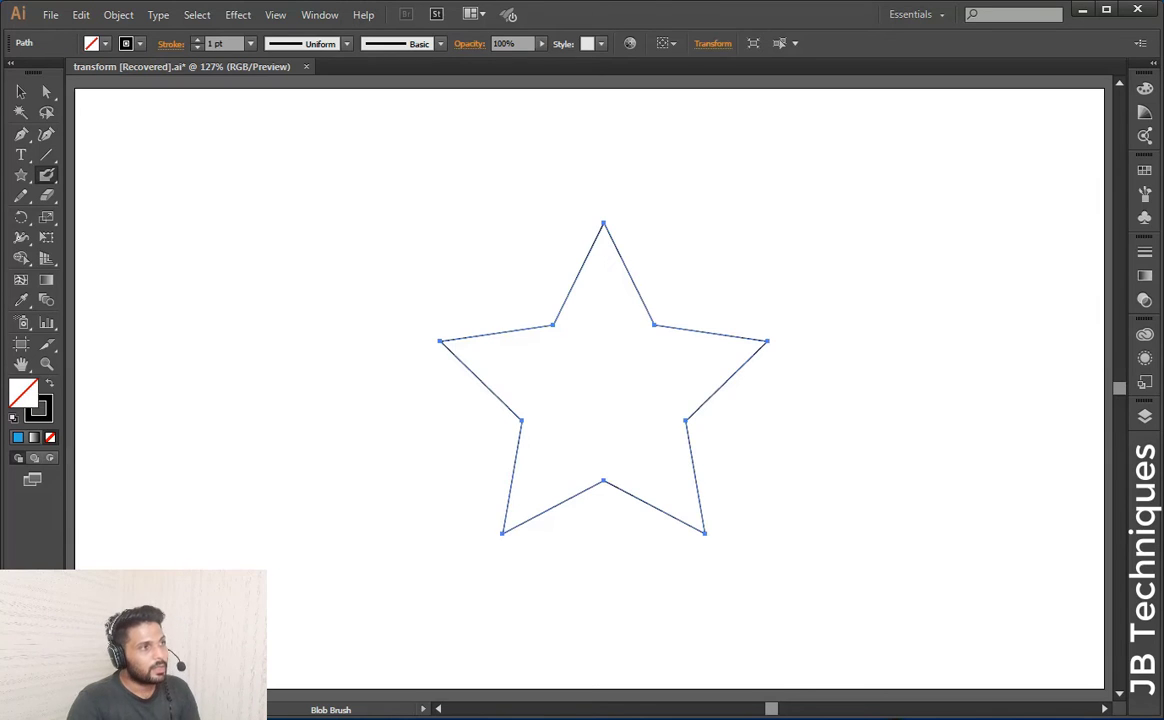
pyautogui.click(100, 43)
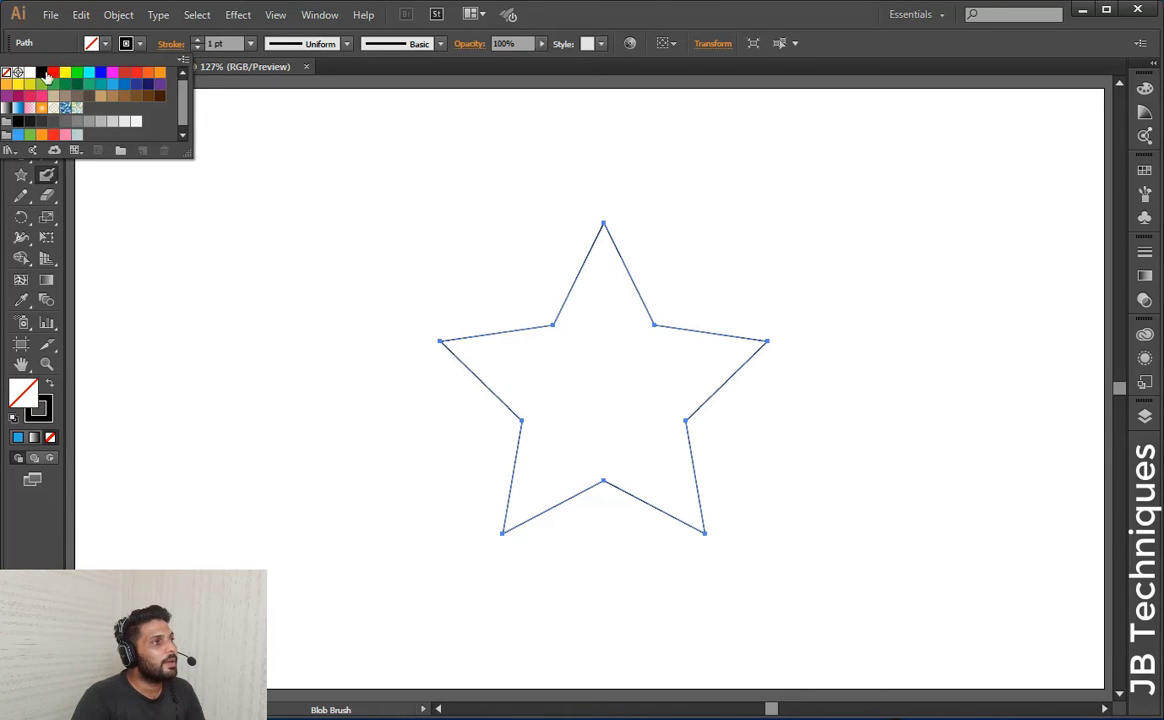
pyautogui.click(88, 73)
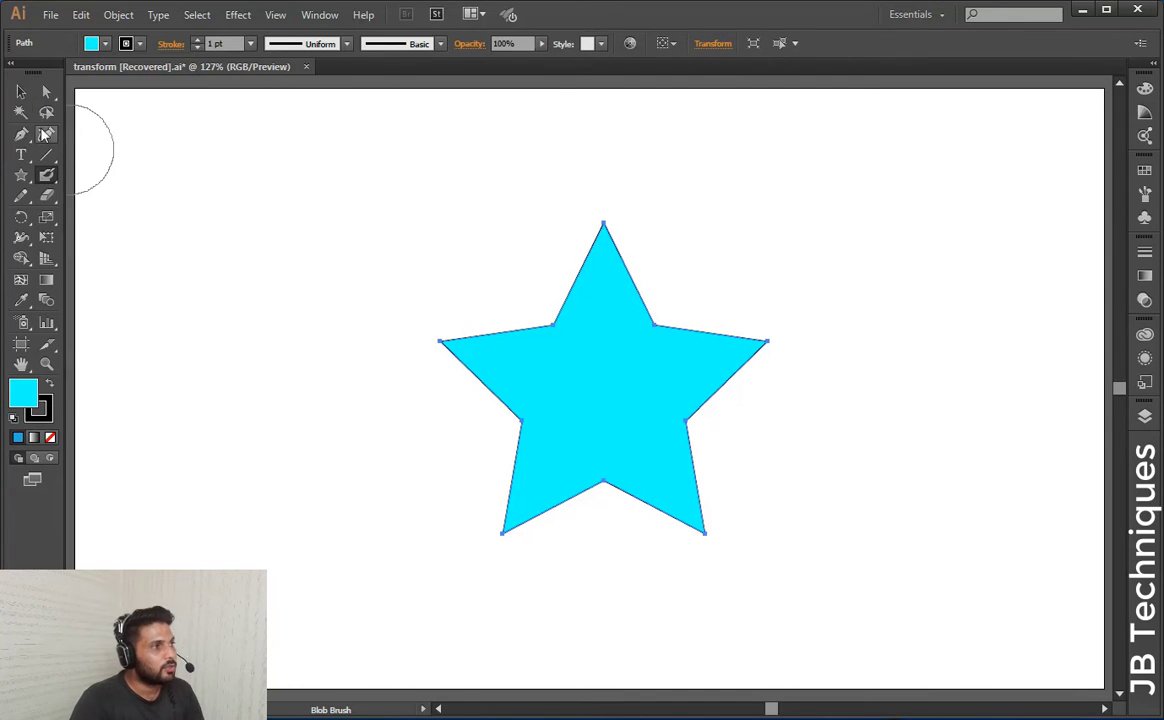
pyautogui.click(21, 91)
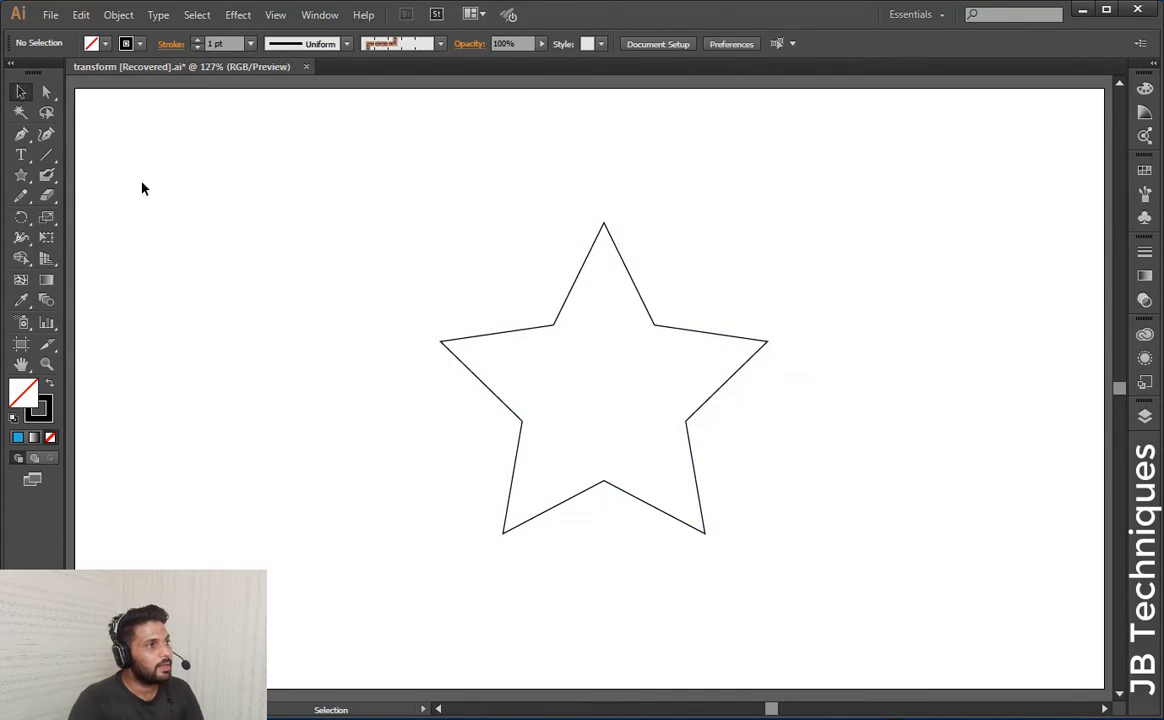
# Step: Set the Blob Brush fill to green with no stroke colour
pyautogui.click(46, 175)
pyautogui.click(104, 43)
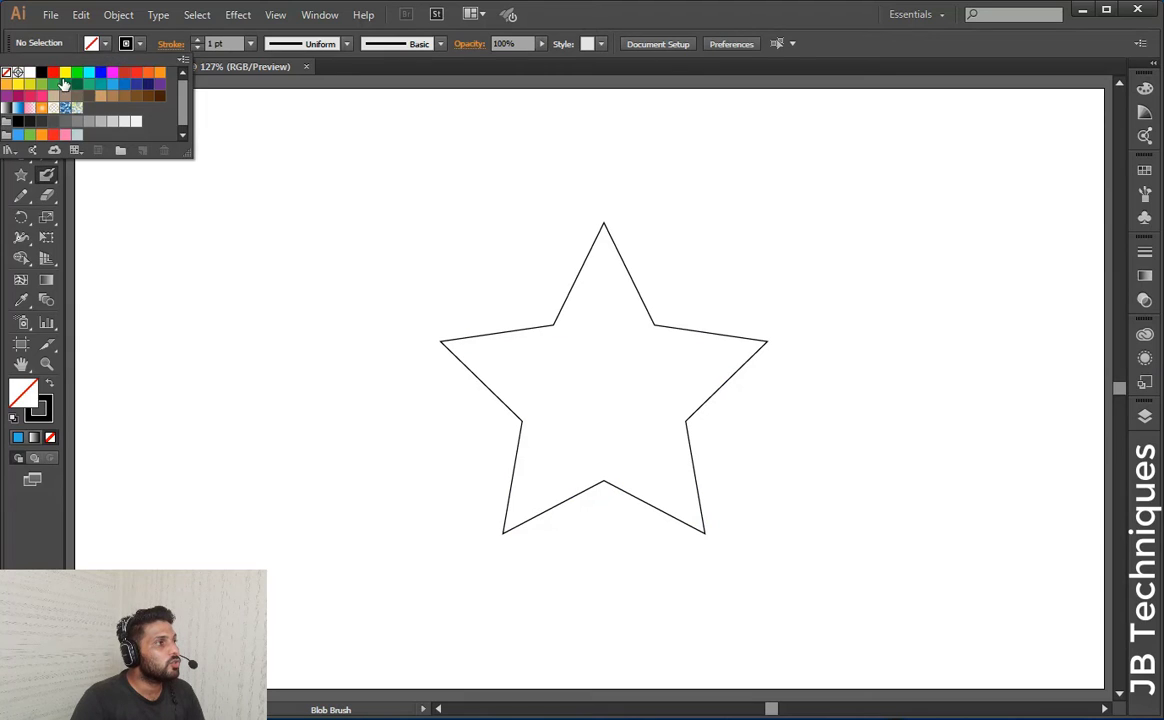
pyautogui.click(78, 76)
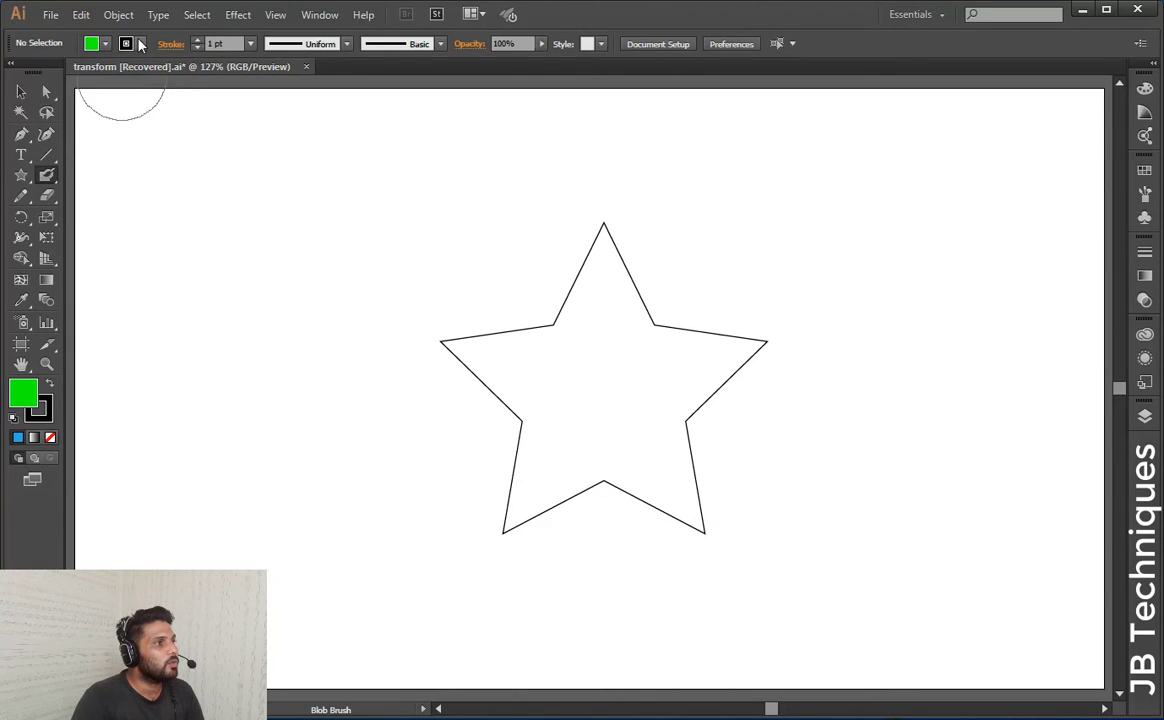
pyautogui.click(127, 43)
pyautogui.click(12, 75)
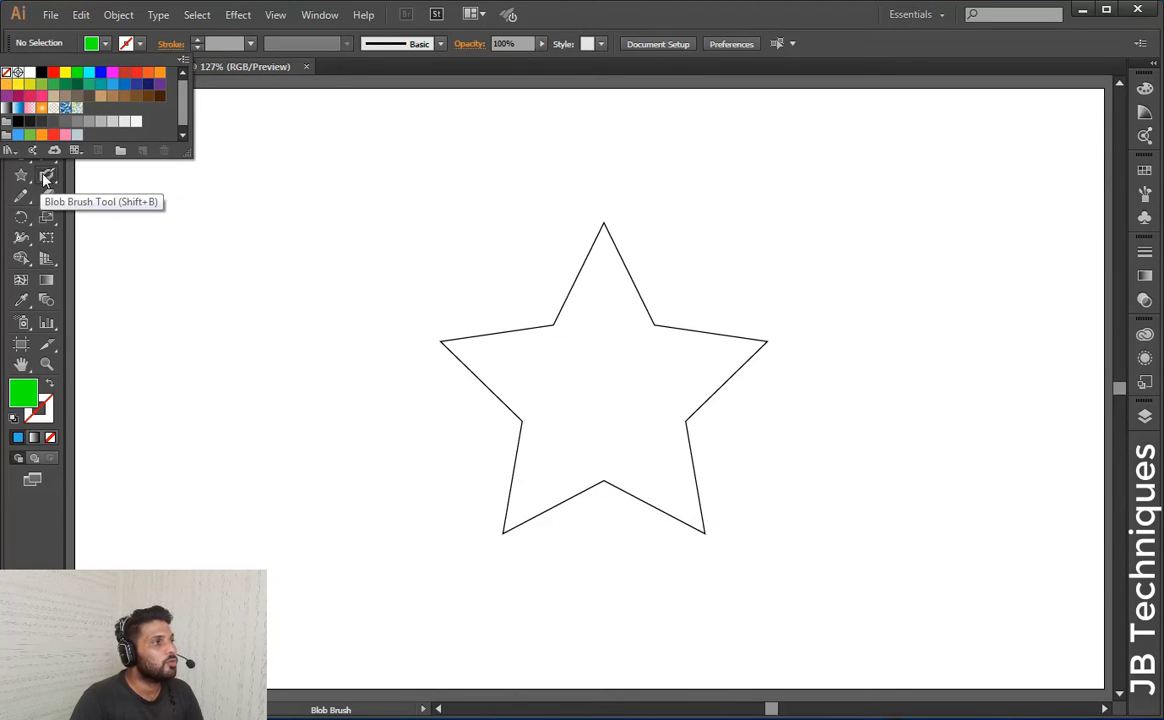
pyautogui.click(45, 178)
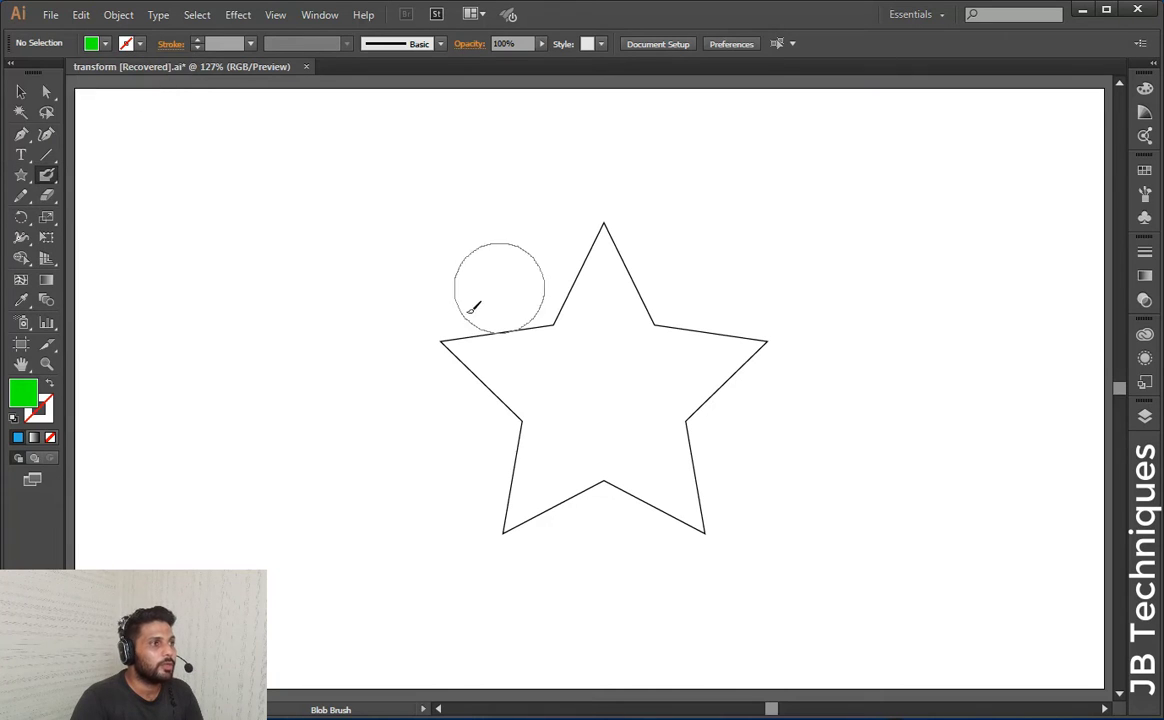
# Step: Set the star to Draw Inside, paint a stroke inside it, then undo it
pyautogui.click(20, 91)
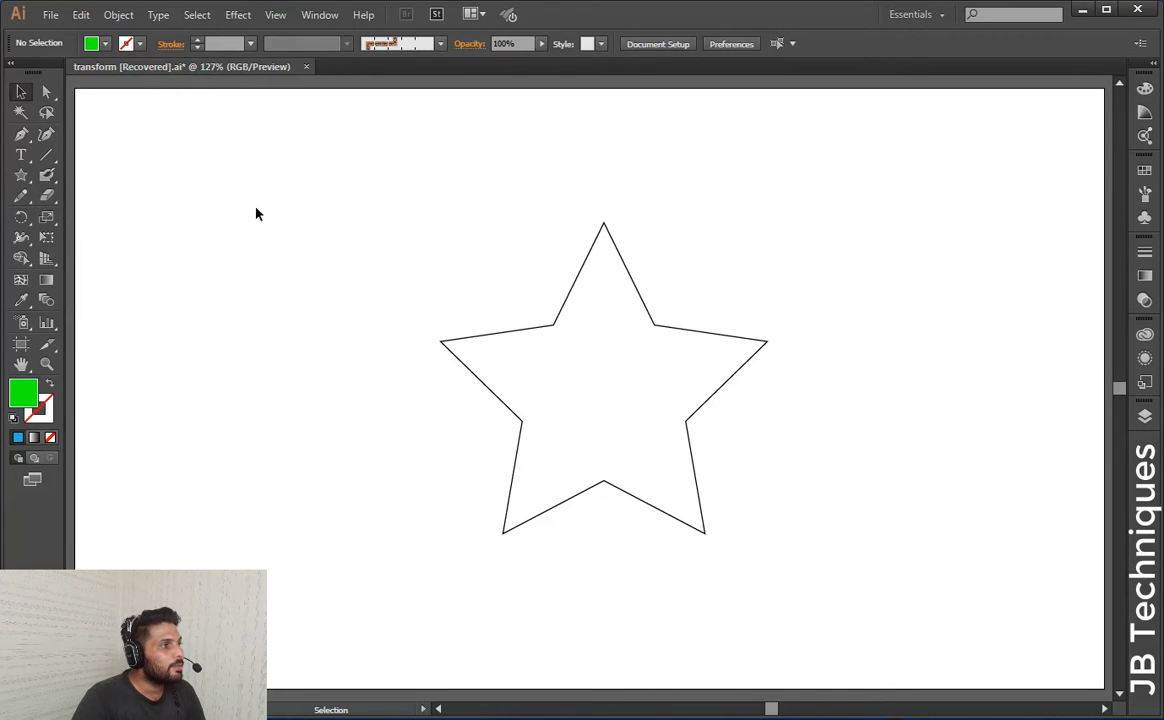
pyautogui.click(566, 301)
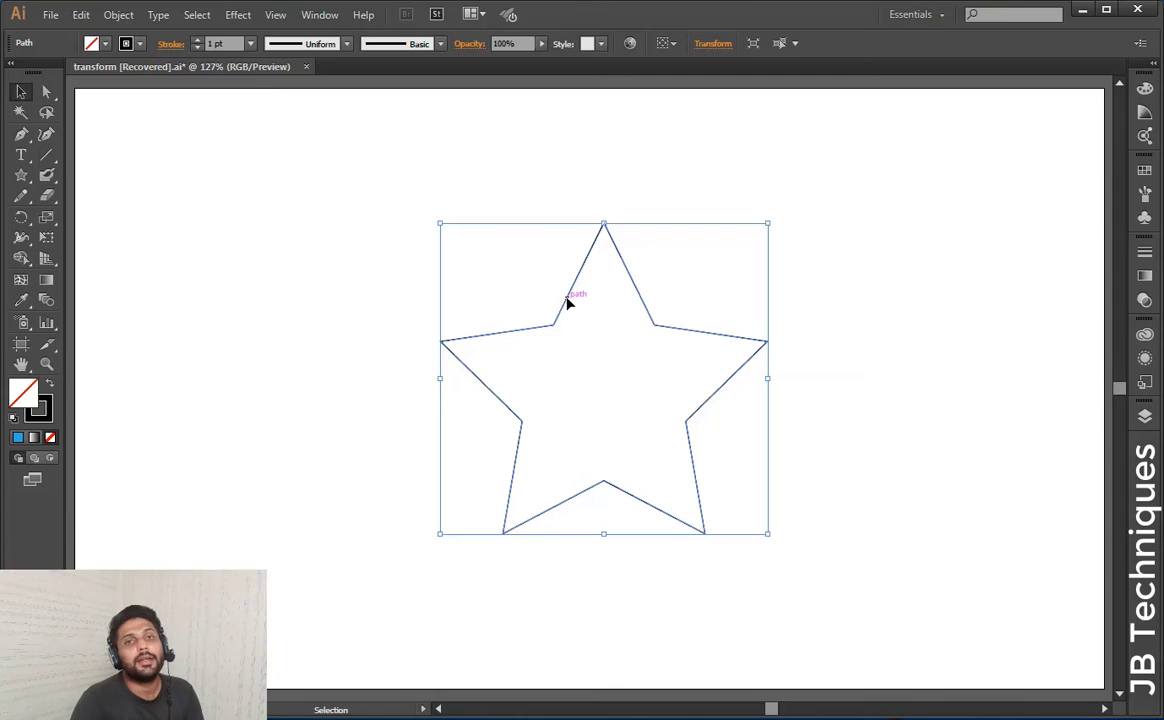
pyautogui.click(50, 458)
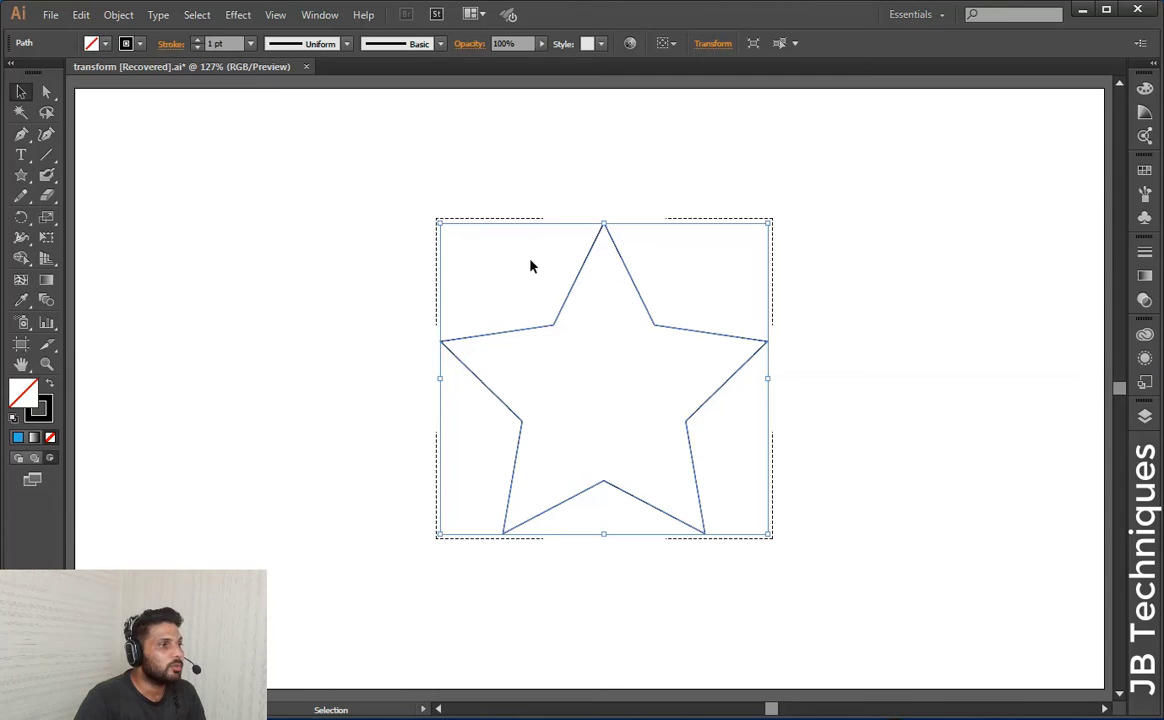
pyautogui.click(46, 175)
pyautogui.moveTo(440, 245); pyautogui.dragTo(700, 495)
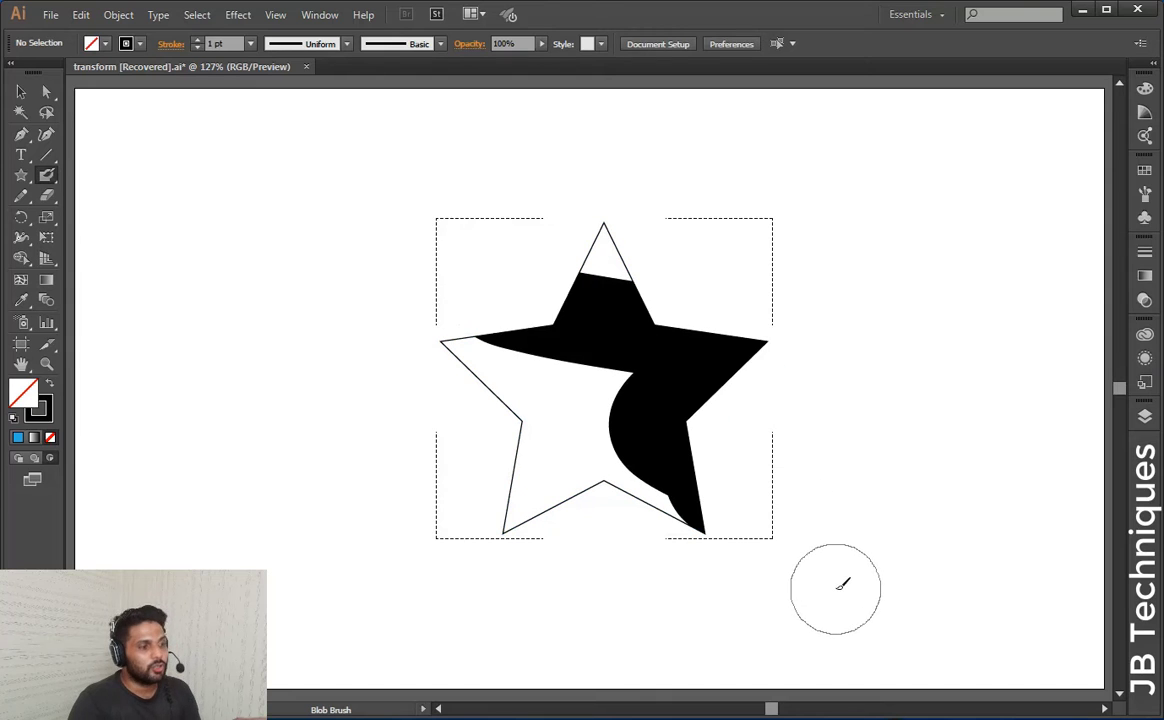
pyautogui.hotkey('ctrl', 'z')
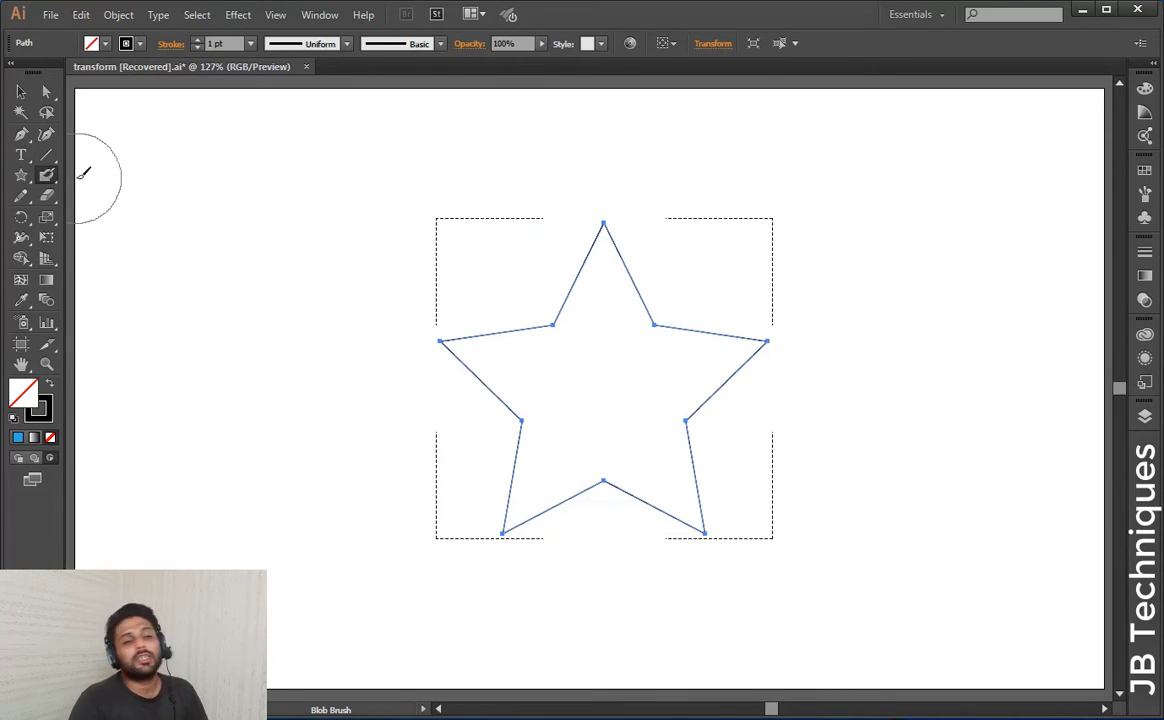
# Step: Try a magenta outline on the star, revert it, deselect, and return to the Blob Brush
pyautogui.click(126, 43)
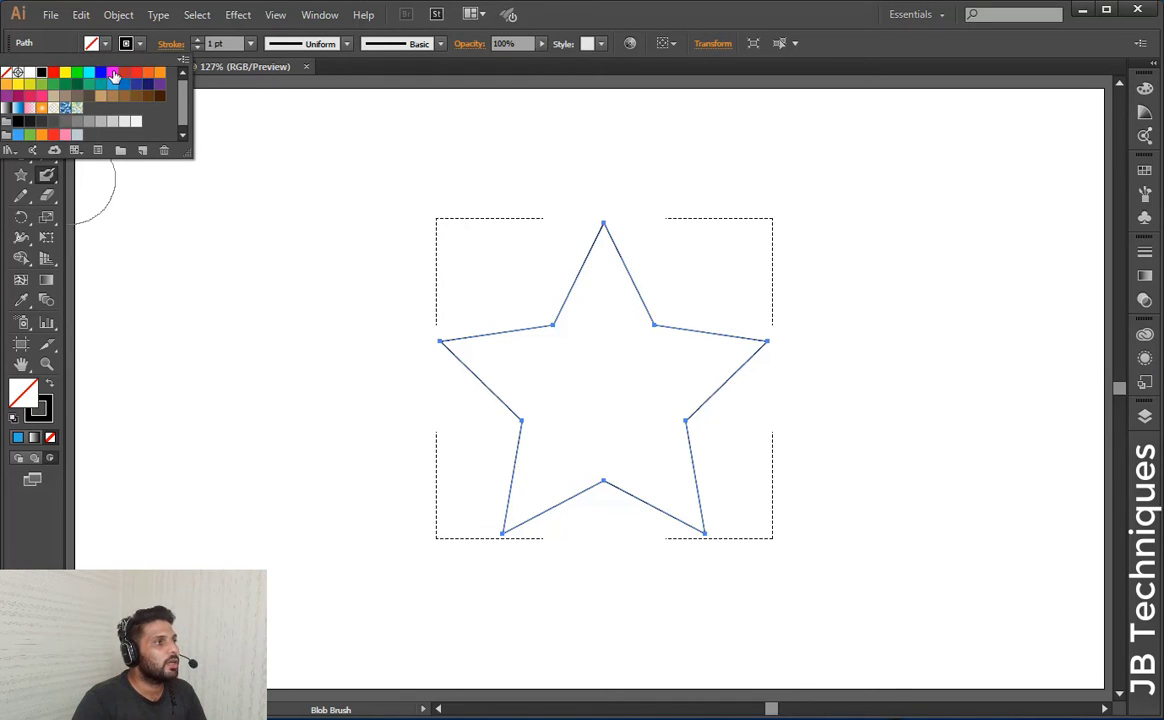
pyautogui.click(113, 74)
pyautogui.click(565, 22)
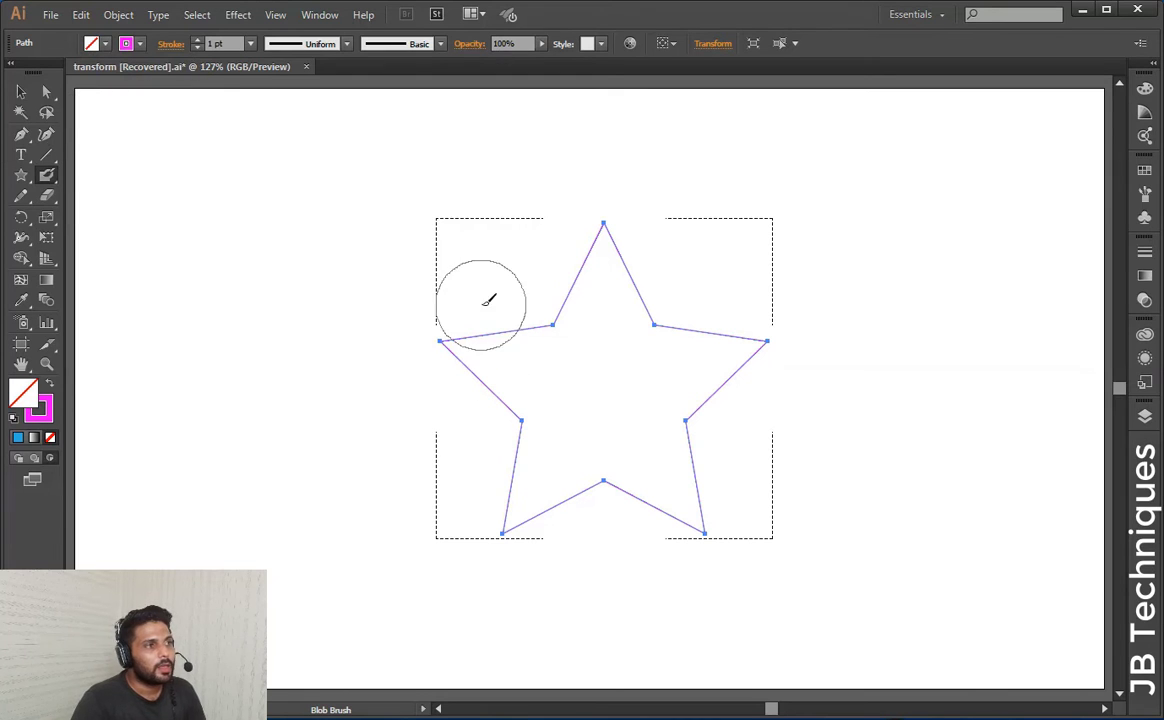
pyautogui.hotkey('ctrl', 'z')
pyautogui.press('v')
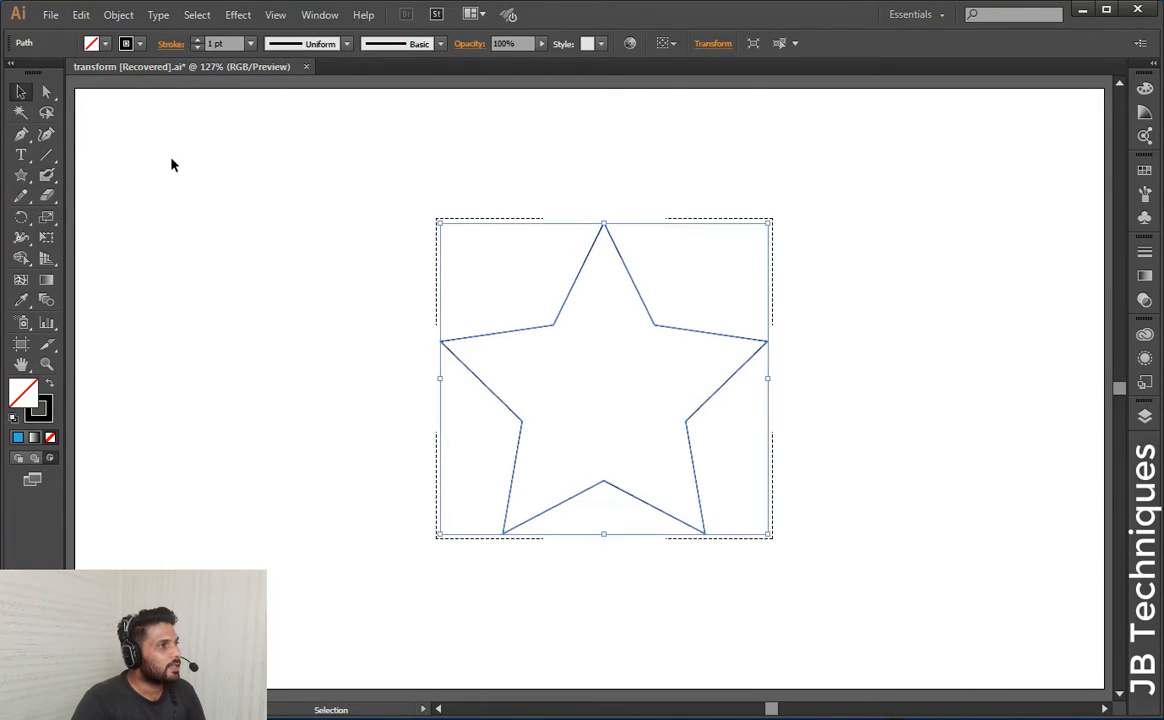
pyautogui.click(160, 150)
pyautogui.click(46, 175)
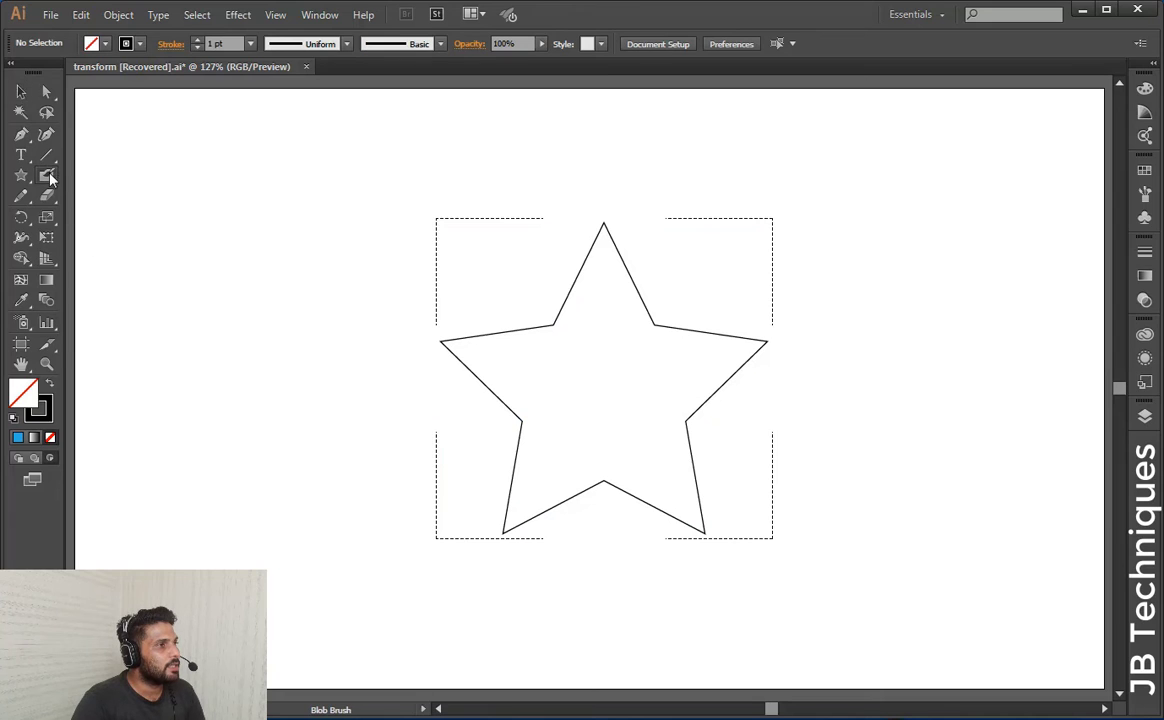
pyautogui.click(141, 44)
# Step: Pick orange stroke colour and paint two test blobs, undoing each
pyautogui.click(156, 76)
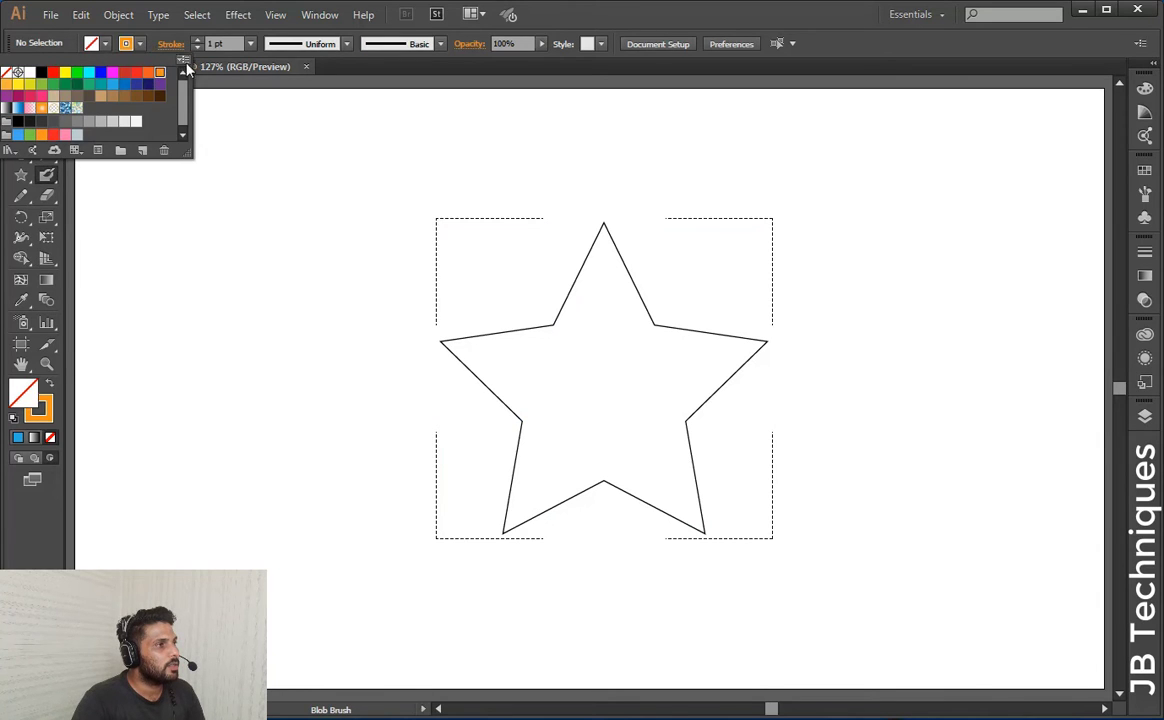
pyautogui.moveTo(375, 205); pyautogui.dragTo(418, 275)
pyautogui.hotkey('ctrl', 'z')
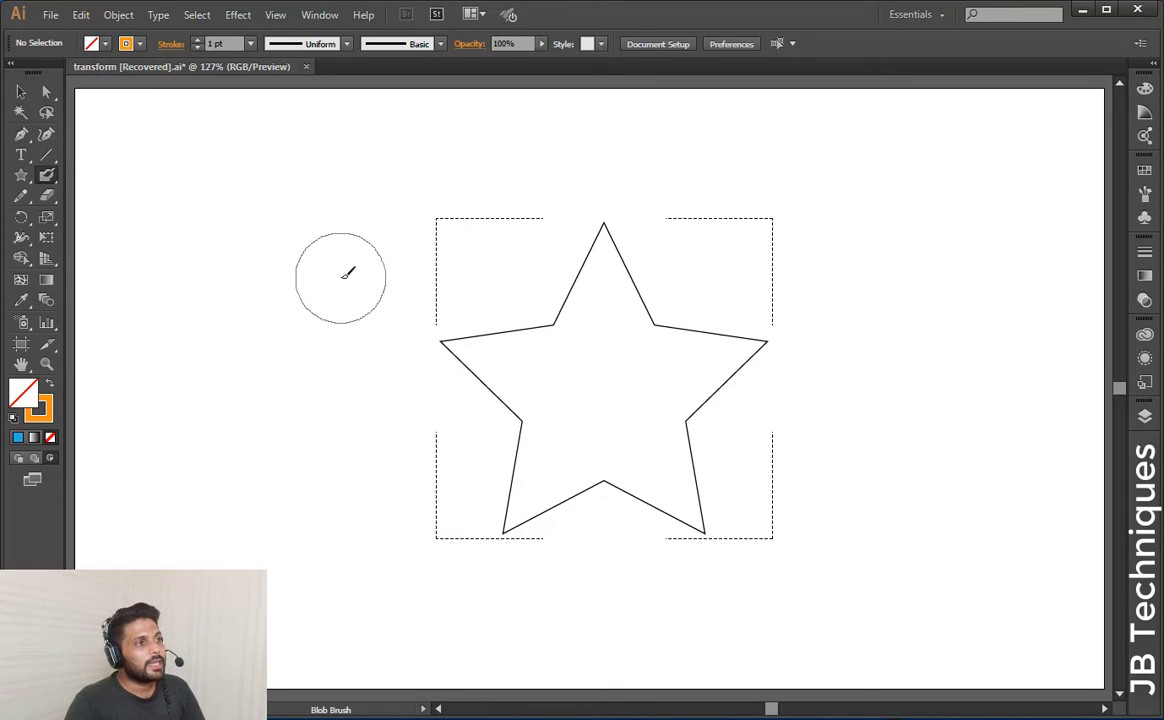
pyautogui.moveTo(318, 278)
pyautogui.mouseDown()
pyautogui.moveTo(707, 296)
pyautogui.moveTo(670, 317)
pyautogui.moveTo(522, 340)
pyautogui.moveTo(494, 397)
pyautogui.moveTo(490, 446)
pyautogui.moveTo(725, 372)
pyautogui.moveTo(483, 431)
pyautogui.moveTo(612, 484)
pyautogui.mouseUp()
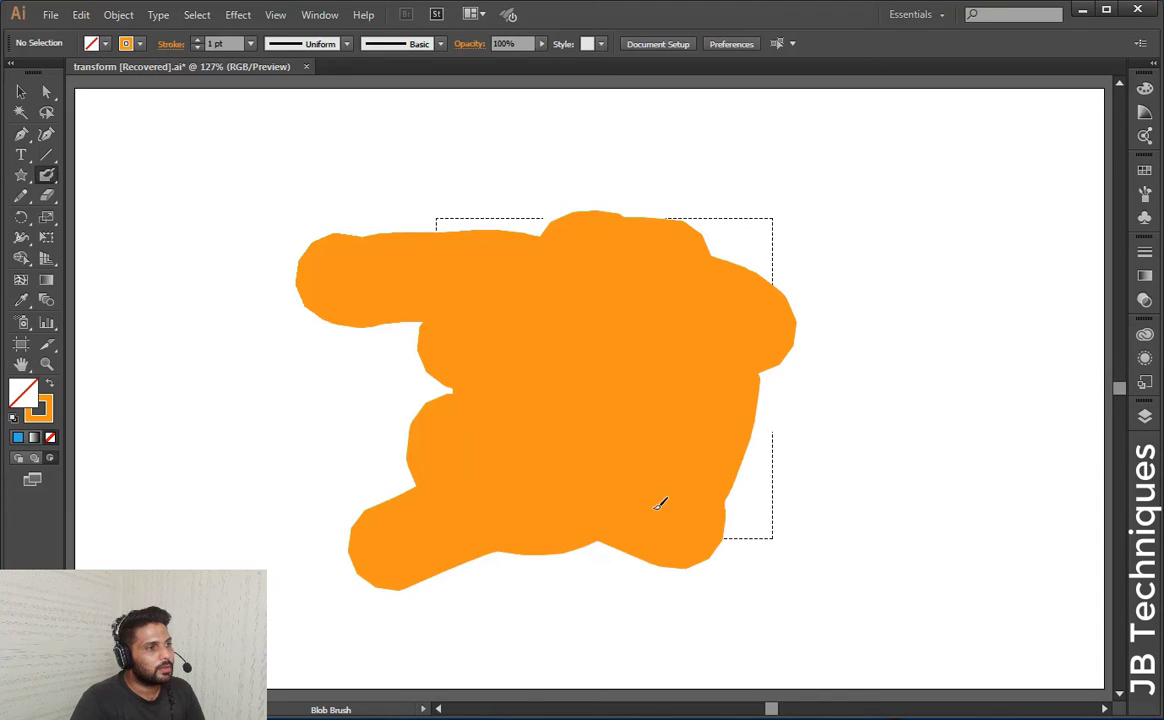
pyautogui.hotkey('ctrl', 'z')
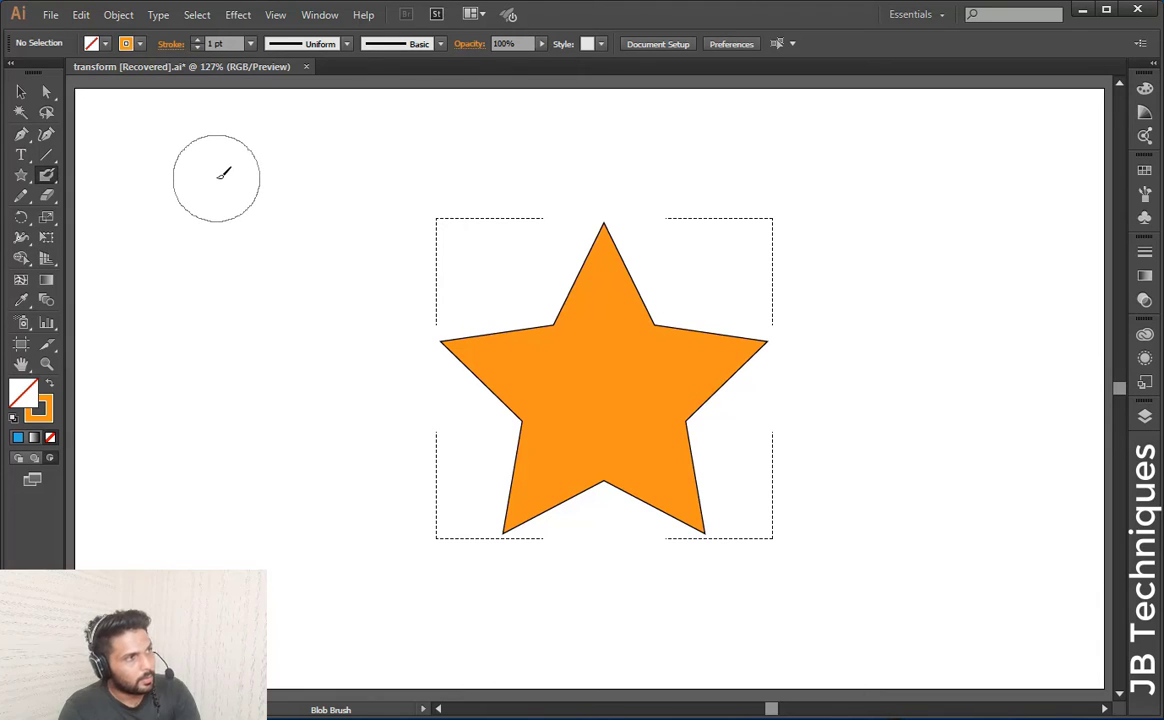
# Step: Shrink the brush, paint vertical and top test strokes, and undo both
pyautogui.press('[')
pyautogui.press('[')
pyautogui.press('[')
pyautogui.press('[')
pyautogui.press('[')
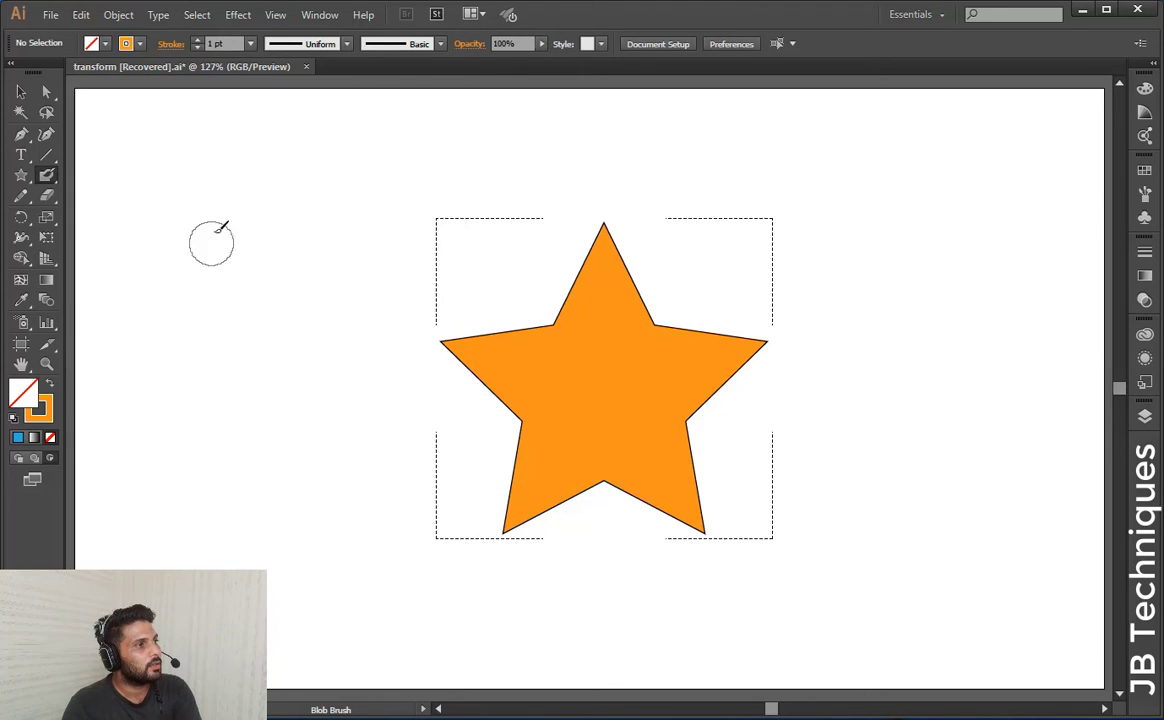
pyautogui.moveTo(225, 185); pyautogui.dragTo(198, 541)
pyautogui.hotkey('ctrl', 'z')
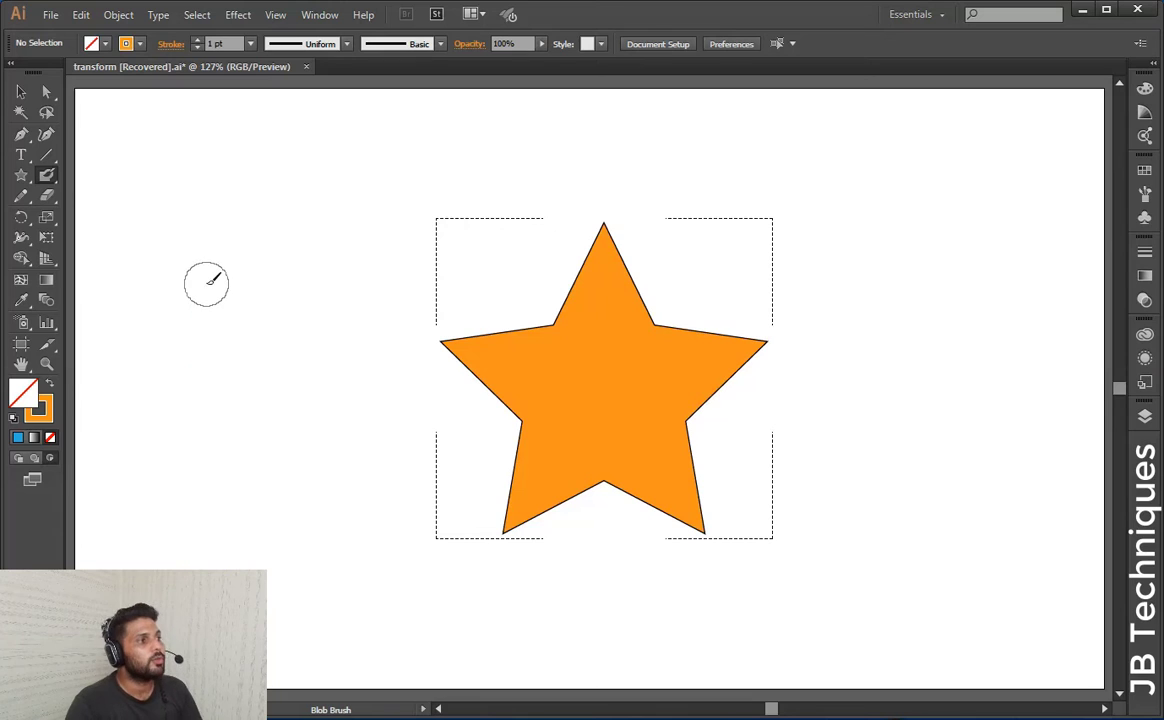
pyautogui.click(21, 91)
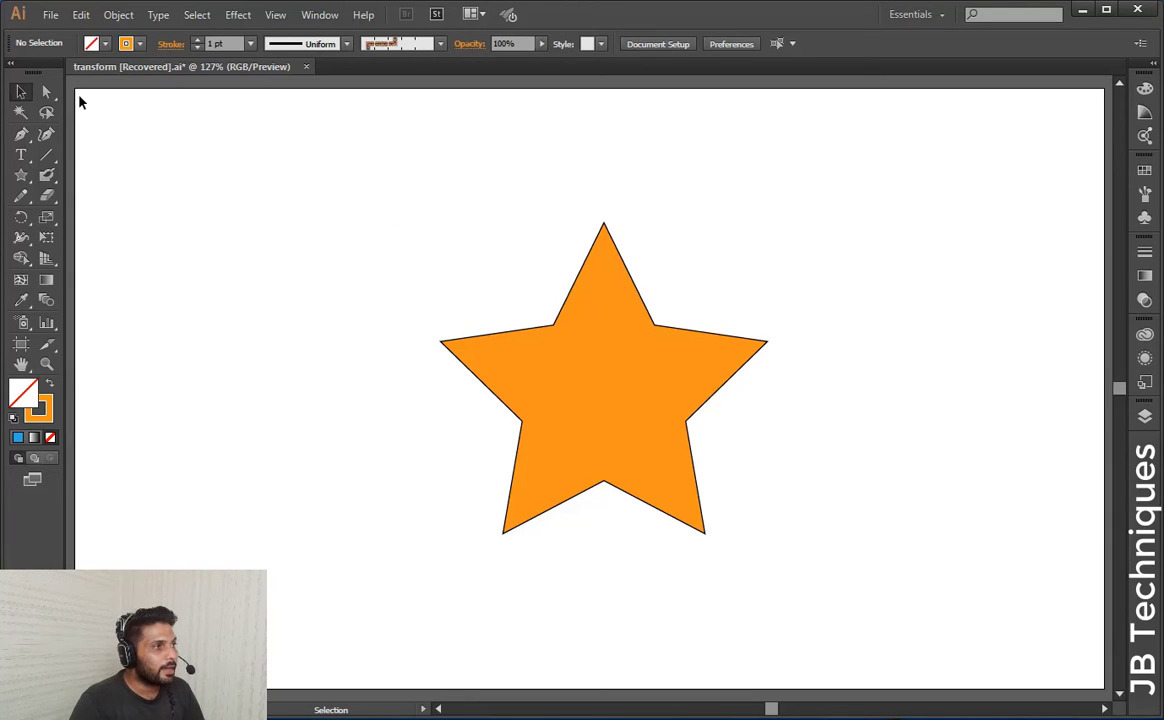
pyautogui.click(46, 175)
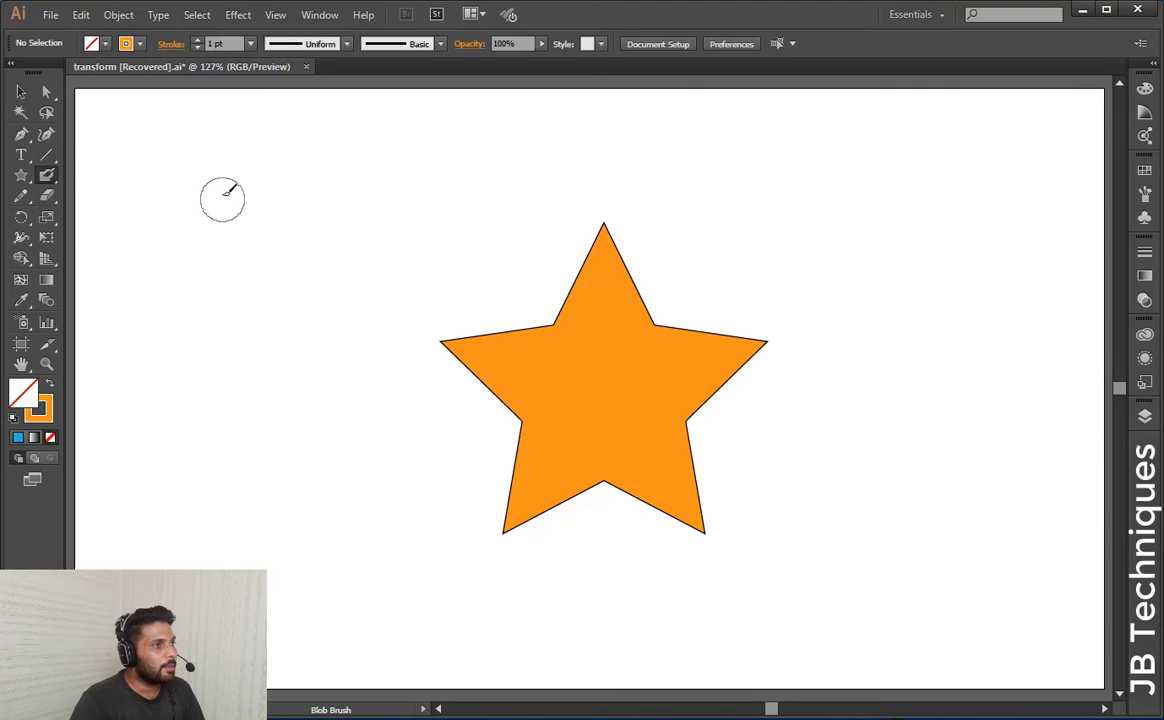
pyautogui.moveTo(210, 184); pyautogui.dragTo(885, 148)
pyautogui.hotkey('ctrl', 'z')
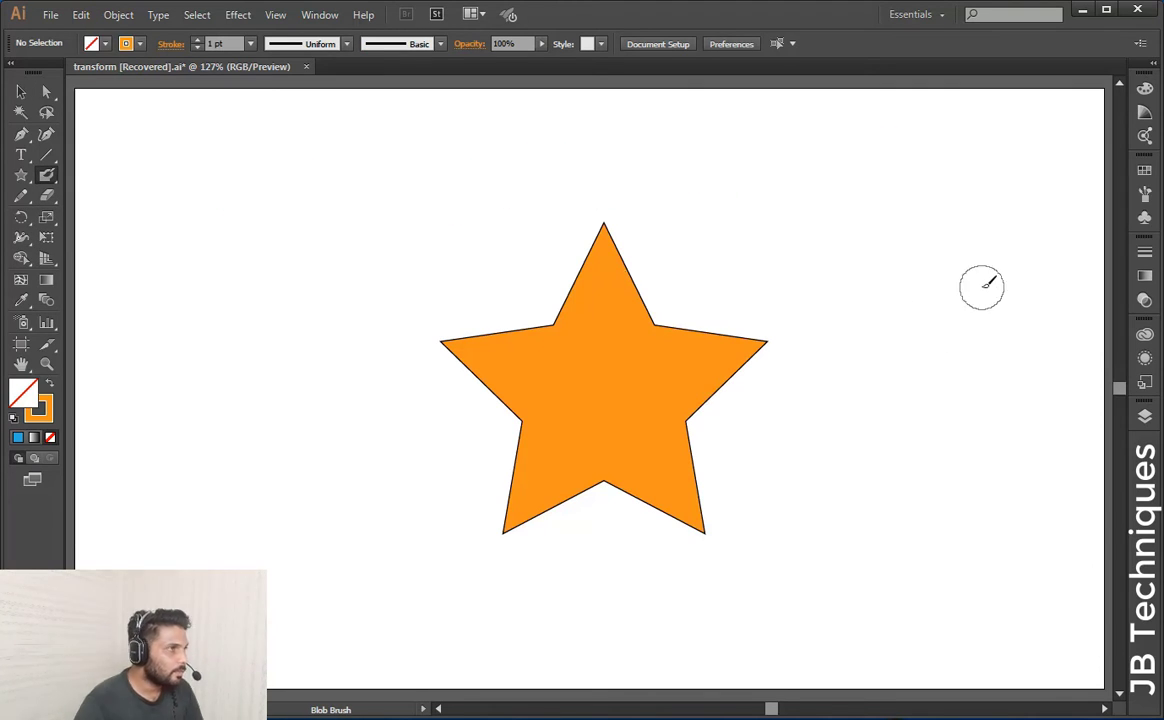
# Step: Set the fill to red, paint a stroke above the star, and undo it
pyautogui.click(105, 43)
pyautogui.click(130, 77)
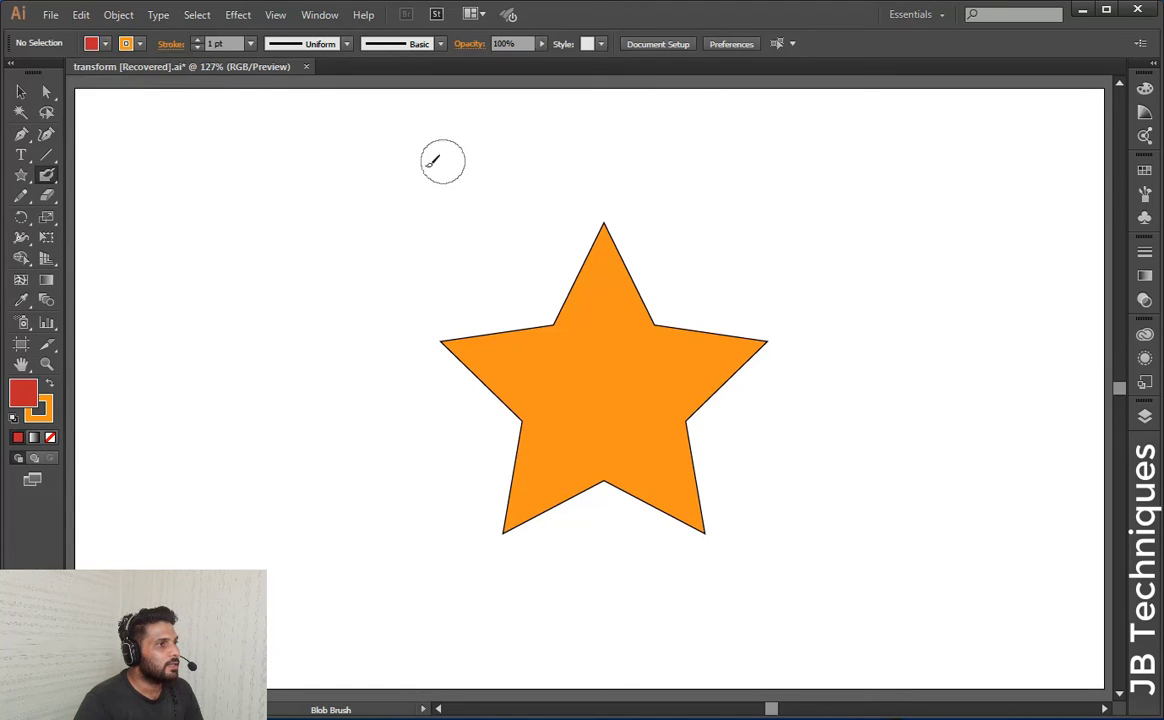
pyautogui.moveTo(320, 172); pyautogui.dragTo(858, 148)
pyautogui.hotkey('ctrl', 'z')
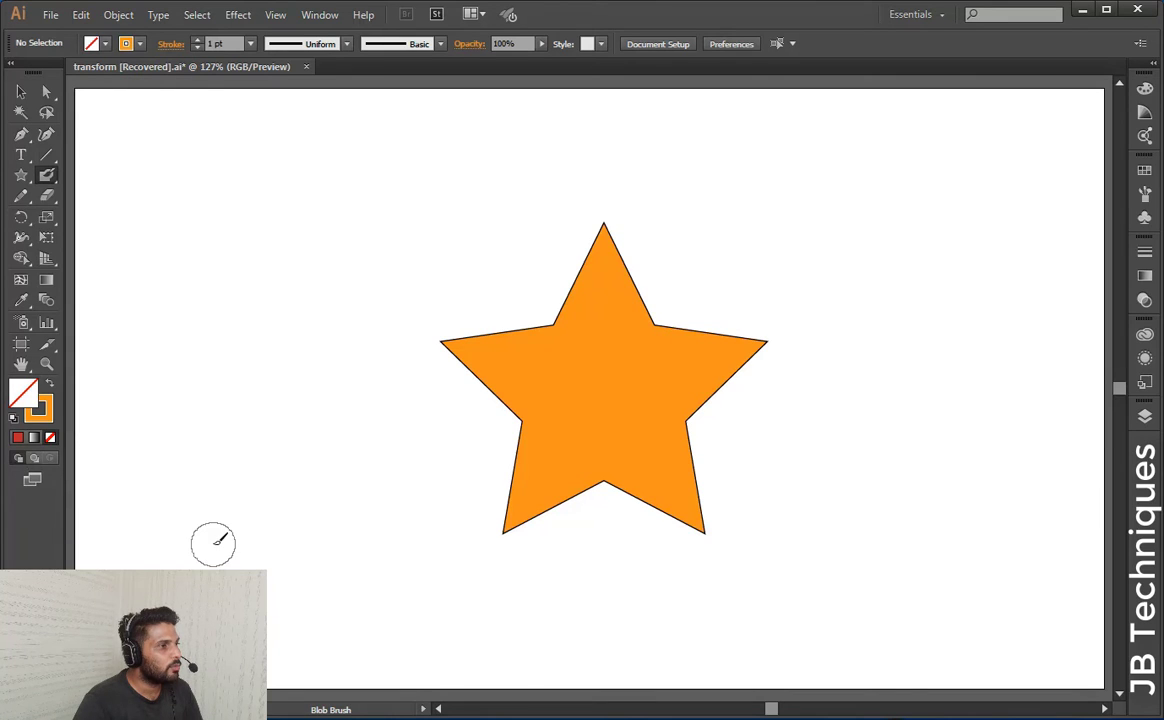
# Step: Marquee-select the star and delete it
pyautogui.click(22, 92)
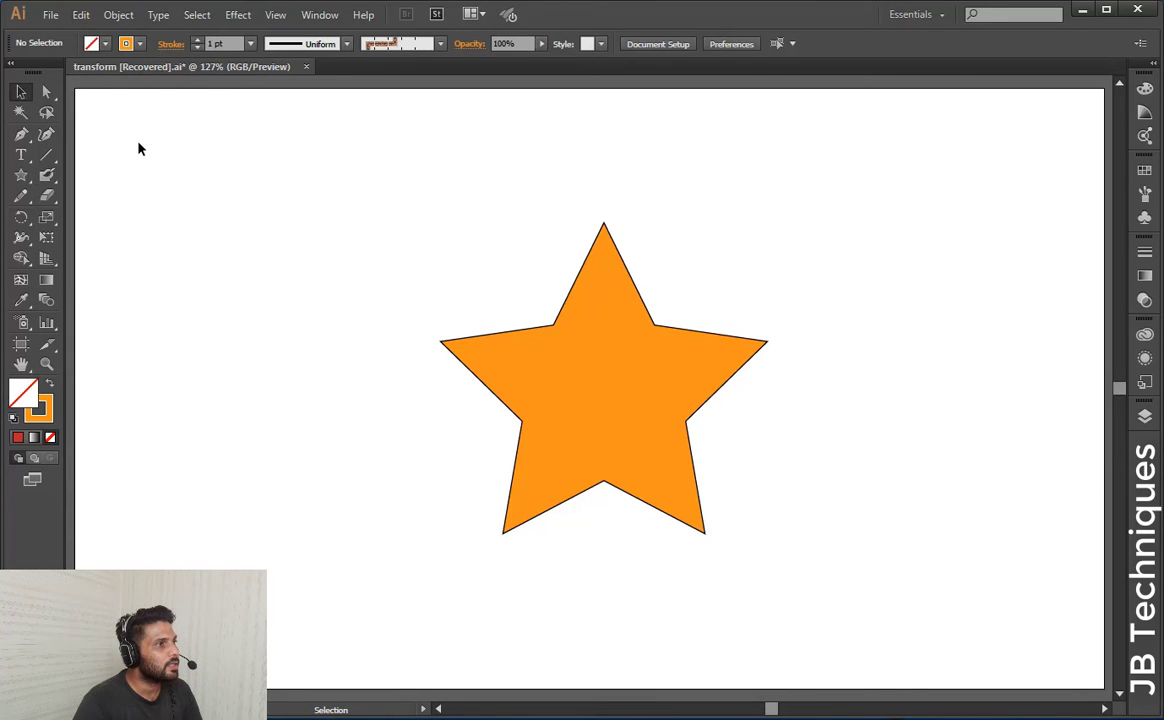
pyautogui.moveTo(262, 153); pyautogui.dragTo(803, 504)
pyautogui.press('Delete')
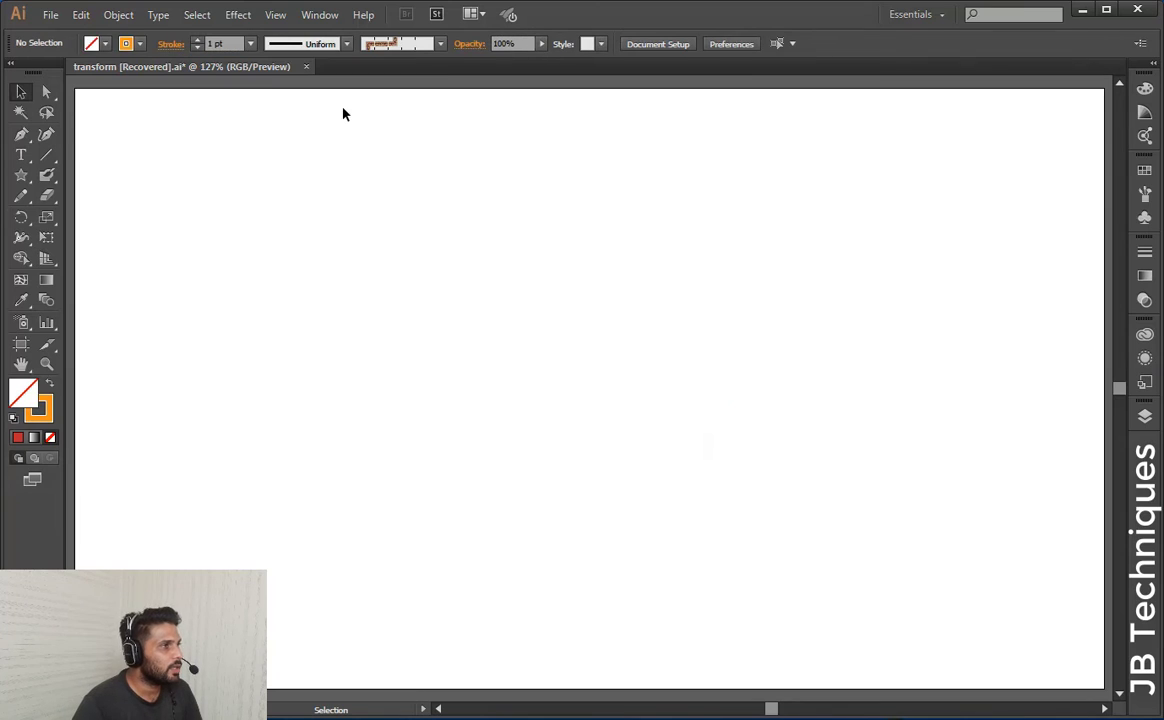
# Step: Choose the 10 pt. Round brush, paint test Blob Brush strokes, and undo them
pyautogui.click(438, 43)
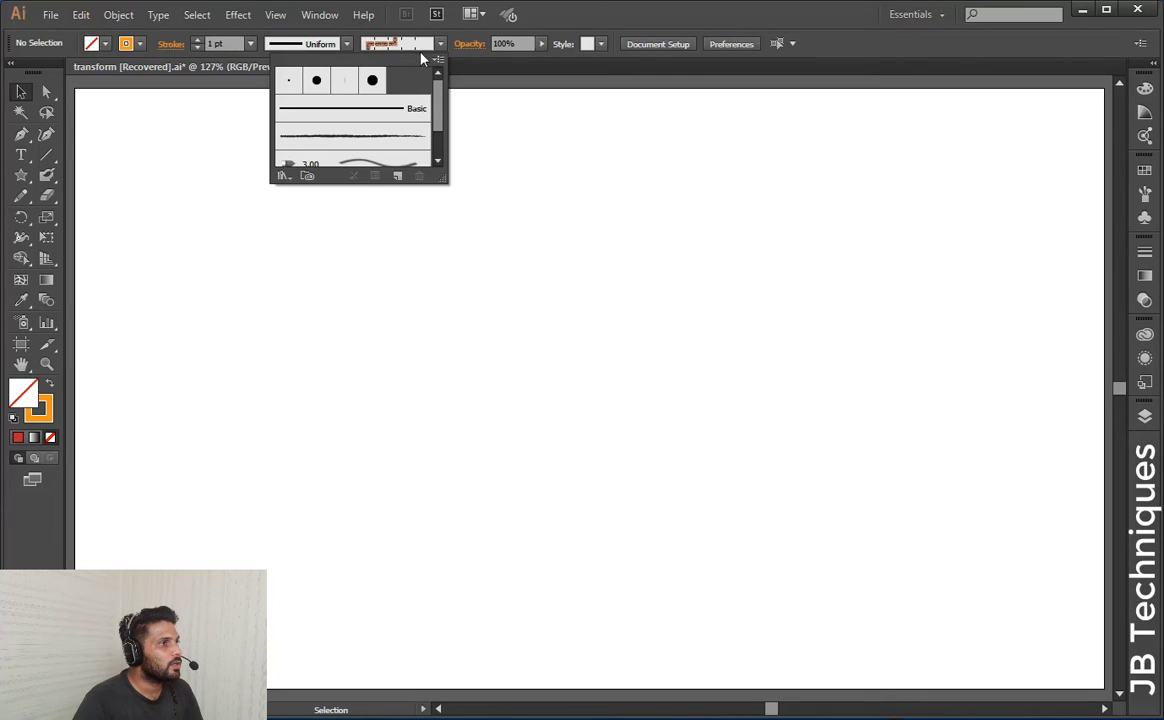
pyautogui.click(317, 81)
pyautogui.click(46, 175)
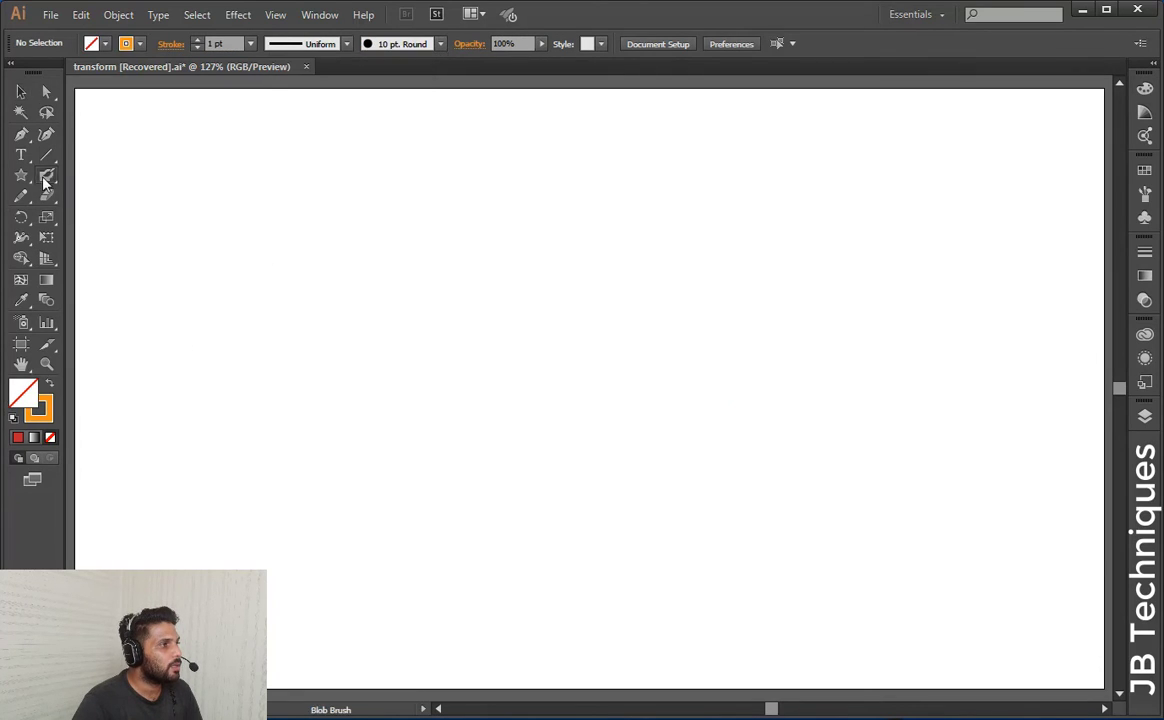
pyautogui.moveTo(303, 327); pyautogui.dragTo(658, 296)
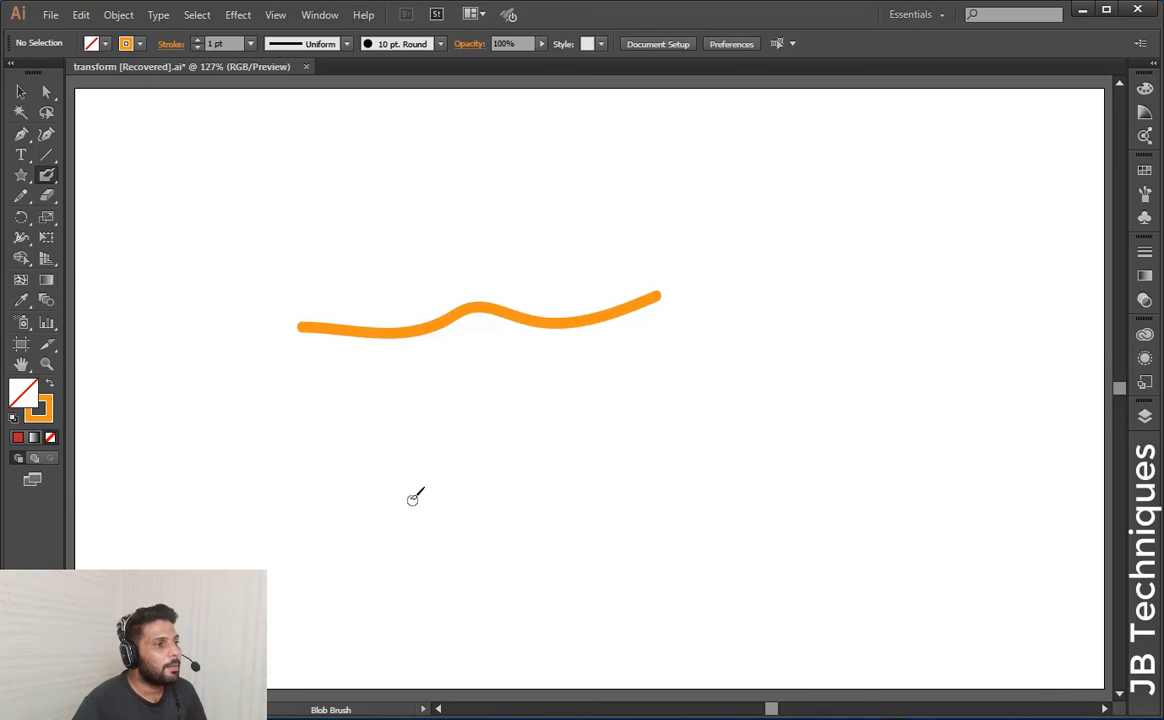
pyautogui.moveTo(373, 481); pyautogui.dragTo(983, 256)
pyautogui.moveTo(932, 502)
pyautogui.mouseDown()
pyautogui.moveTo(840, 345)
pyautogui.moveTo(328, 482)
pyautogui.mouseUp()
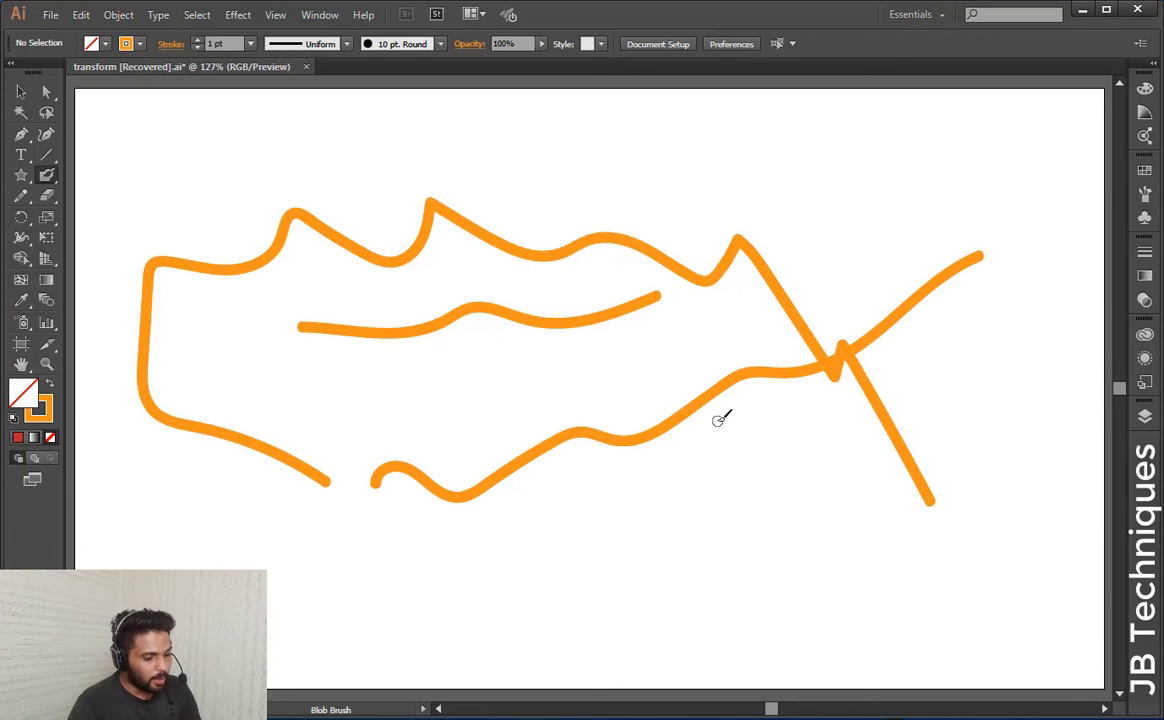
pyautogui.hotkey('ctrl', 'z')
pyautogui.hotkey('ctrl', 'z')
pyautogui.hotkey('ctrl', 'z')
pyautogui.hotkey('ctrl', 'z')
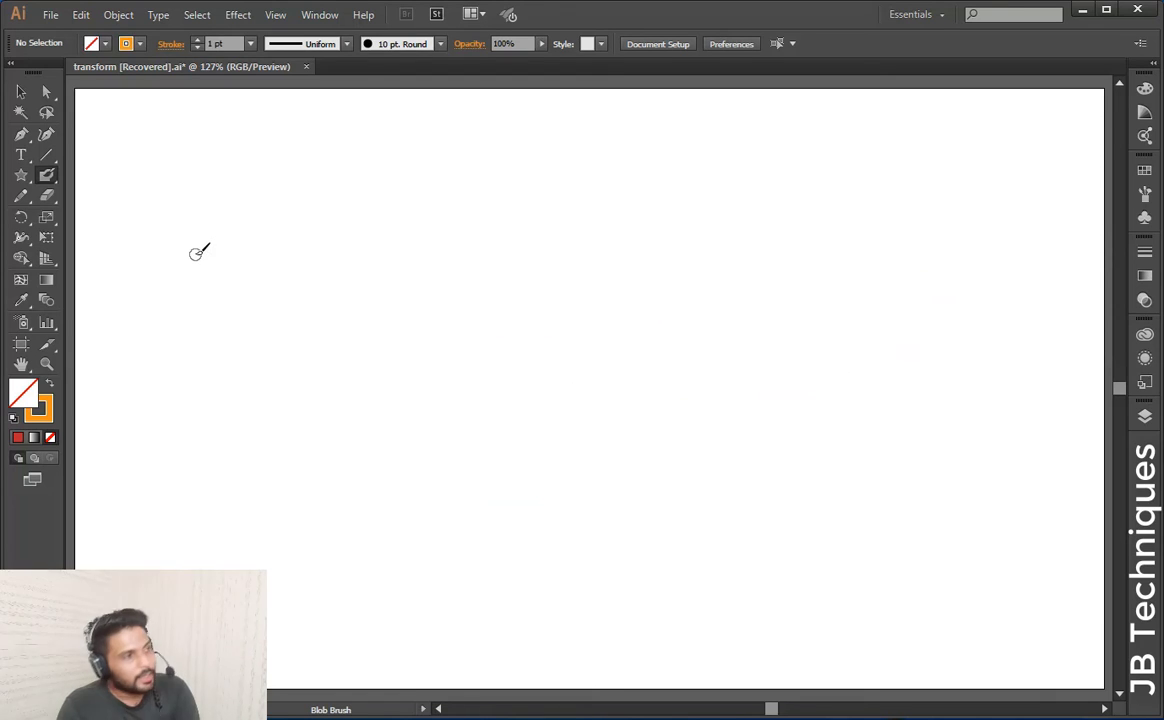
# Step: Enlarge the brush, paint a thick orange wave with a joined branch, then select it
pyautogui.press(']')
pyautogui.press(']')
pyautogui.press(']')
pyautogui.press(']')
pyautogui.press(']')
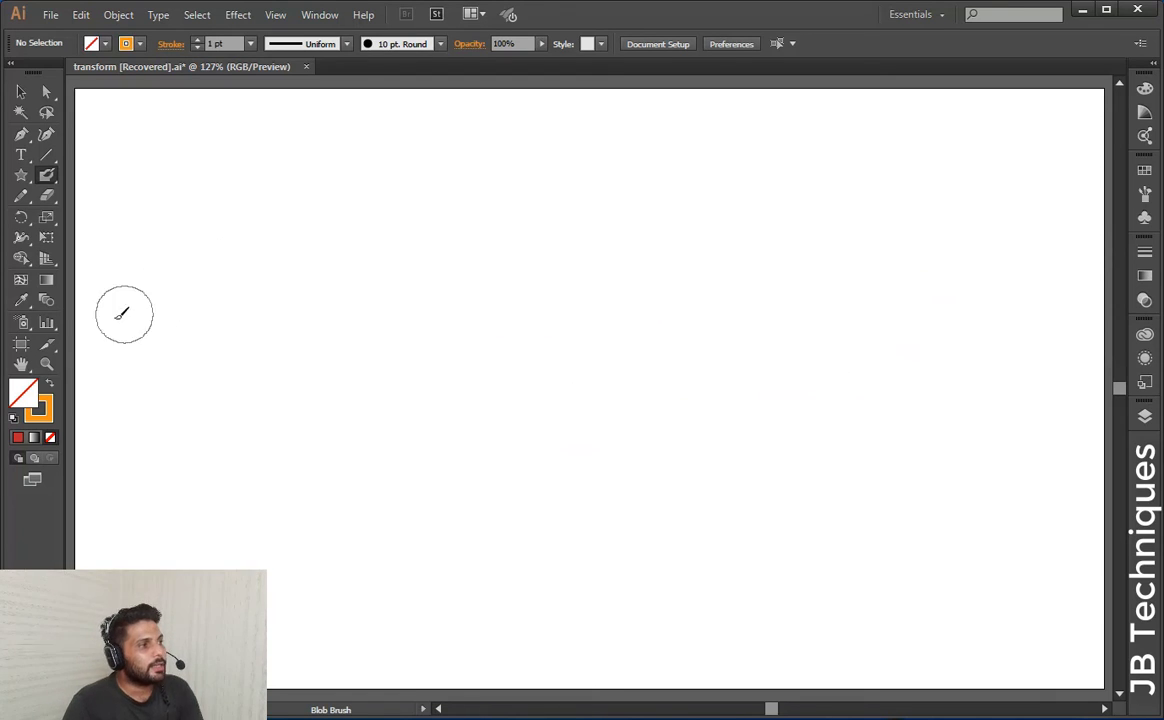
pyautogui.moveTo(283, 304); pyautogui.dragTo(995, 245)
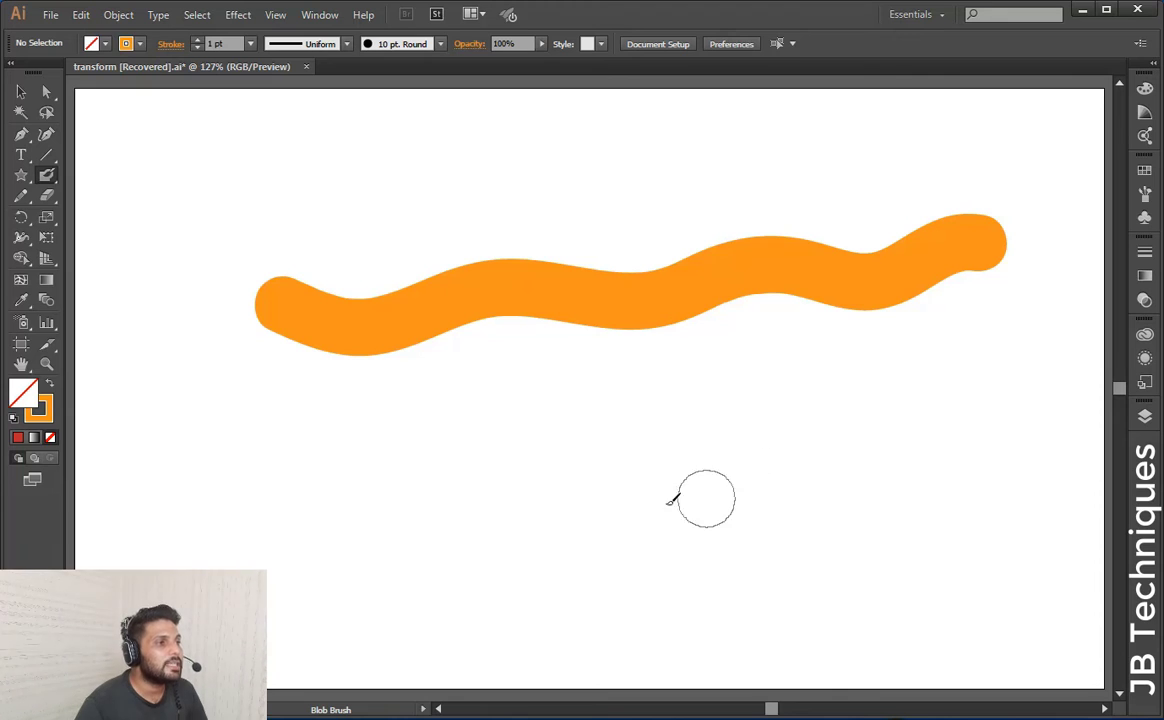
pyautogui.moveTo(300, 497)
pyautogui.mouseDown()
pyautogui.moveTo(452, 305)
pyautogui.moveTo(487, 240)
pyautogui.mouseUp()
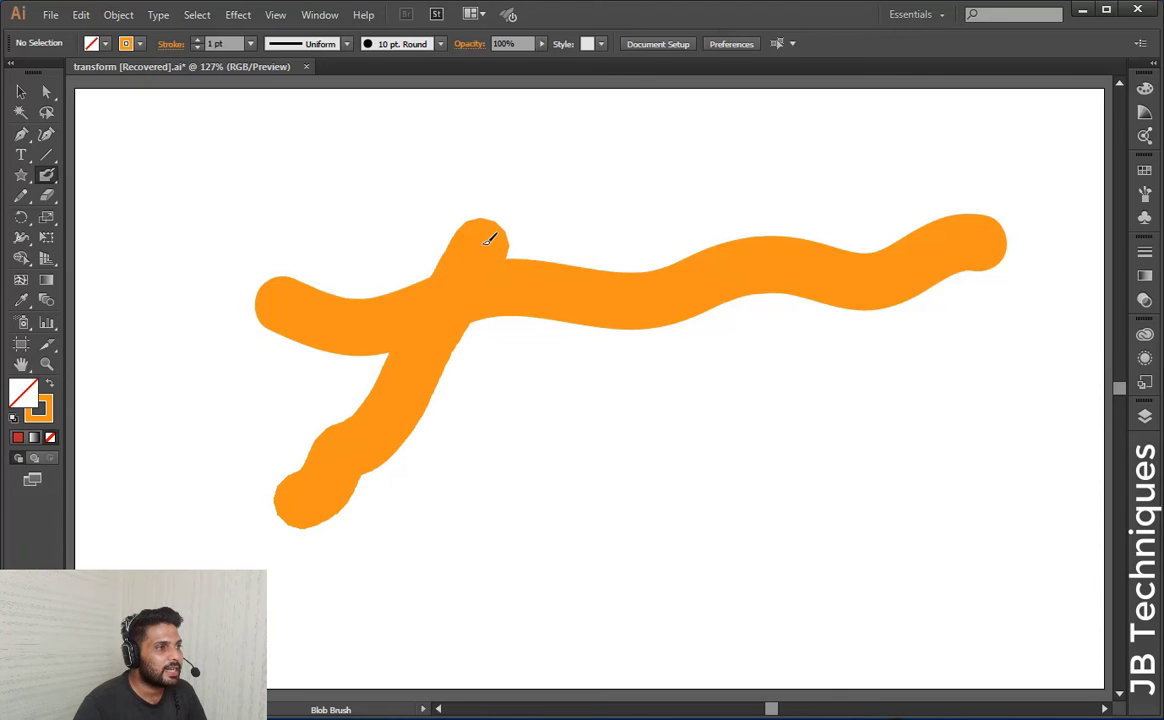
pyautogui.click(21, 91)
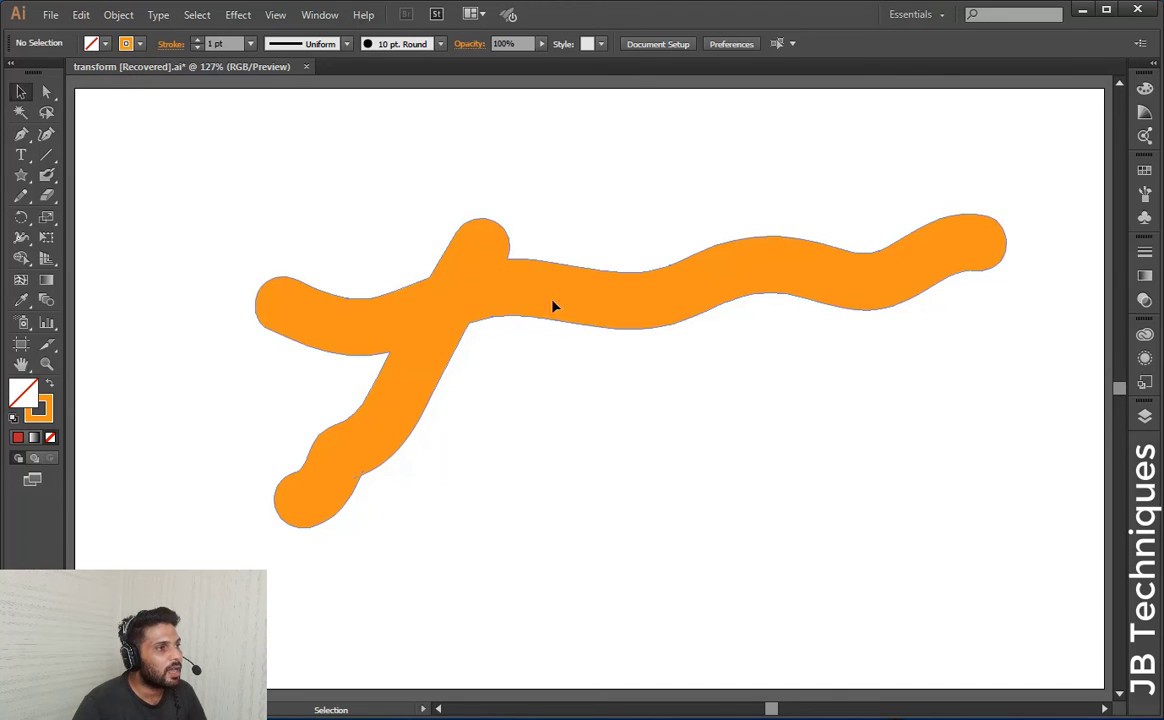
pyautogui.moveTo(547, 303)
pyautogui.mouseDown()
pyautogui.moveTo(671, 357)
pyautogui.moveTo(481, 304)
pyautogui.mouseUp()
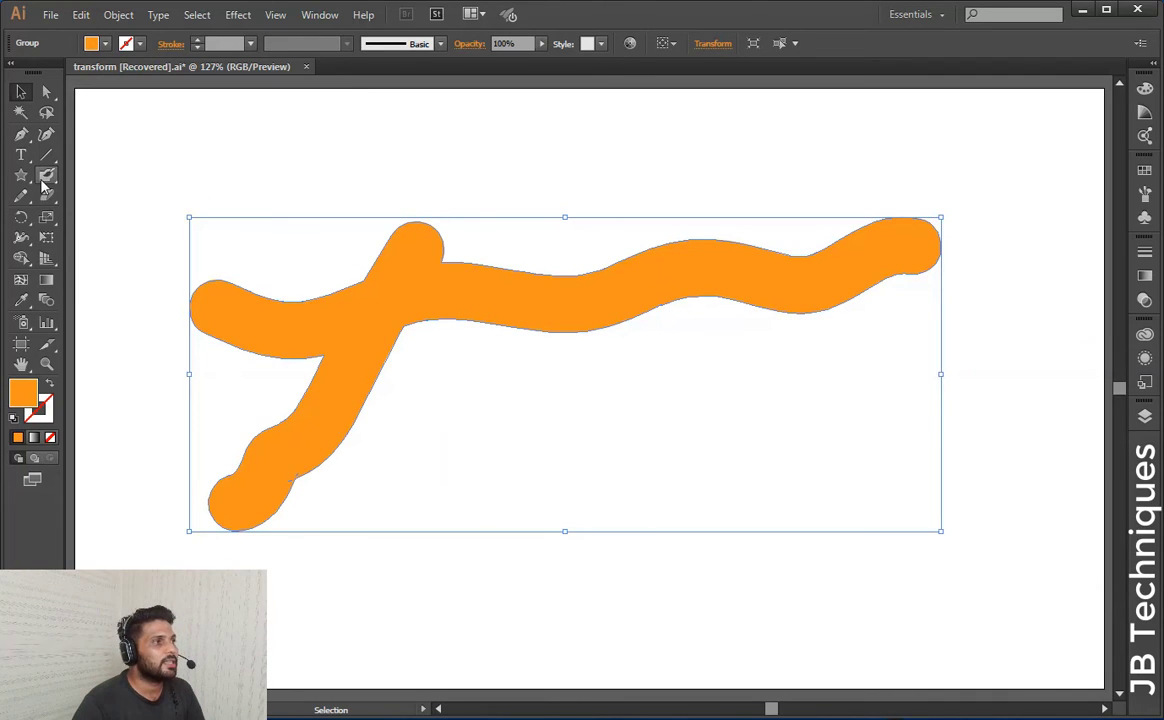
# Step: Paint three thin orange paintbrush strokes for comparison and shift them to the right
pyautogui.moveTo(44, 180); pyautogui.dragTo(140, 173)
pyautogui.moveTo(574, 482); pyautogui.dragTo(905, 421)
pyautogui.moveTo(680, 392)
pyautogui.mouseDown()
pyautogui.moveTo(660, 458)
pyautogui.moveTo(660, 540)
pyautogui.mouseUp()
pyautogui.click(20, 92)
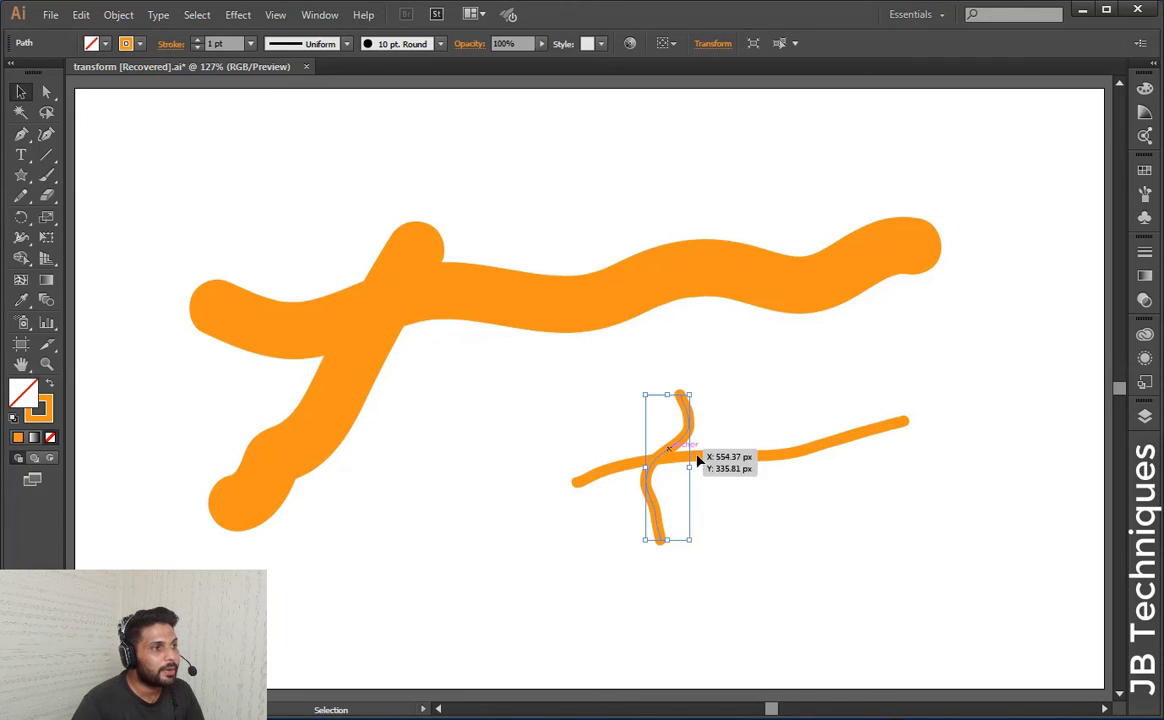
pyautogui.moveTo(685, 418); pyautogui.dragTo(760, 430)
pyautogui.moveTo(666, 463); pyautogui.dragTo(806, 527)
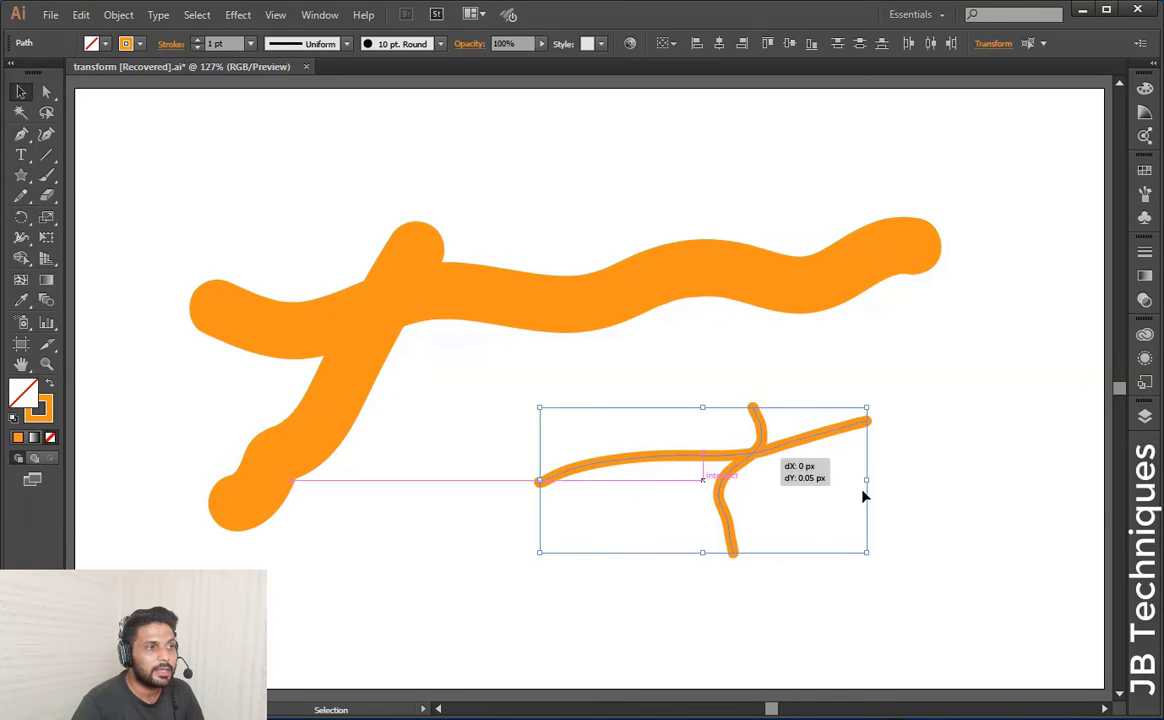
pyautogui.moveTo(786, 430)
pyautogui.mouseDown()
pyautogui.moveTo(907, 449)
pyautogui.moveTo(787, 501)
pyautogui.mouseUp()
# Step: Rearrange the thin vertical stroke and thick orange shape, then delete all the orange strokes
pyautogui.click(881, 428)
pyautogui.moveTo(611, 303); pyautogui.dragTo(735, 255)
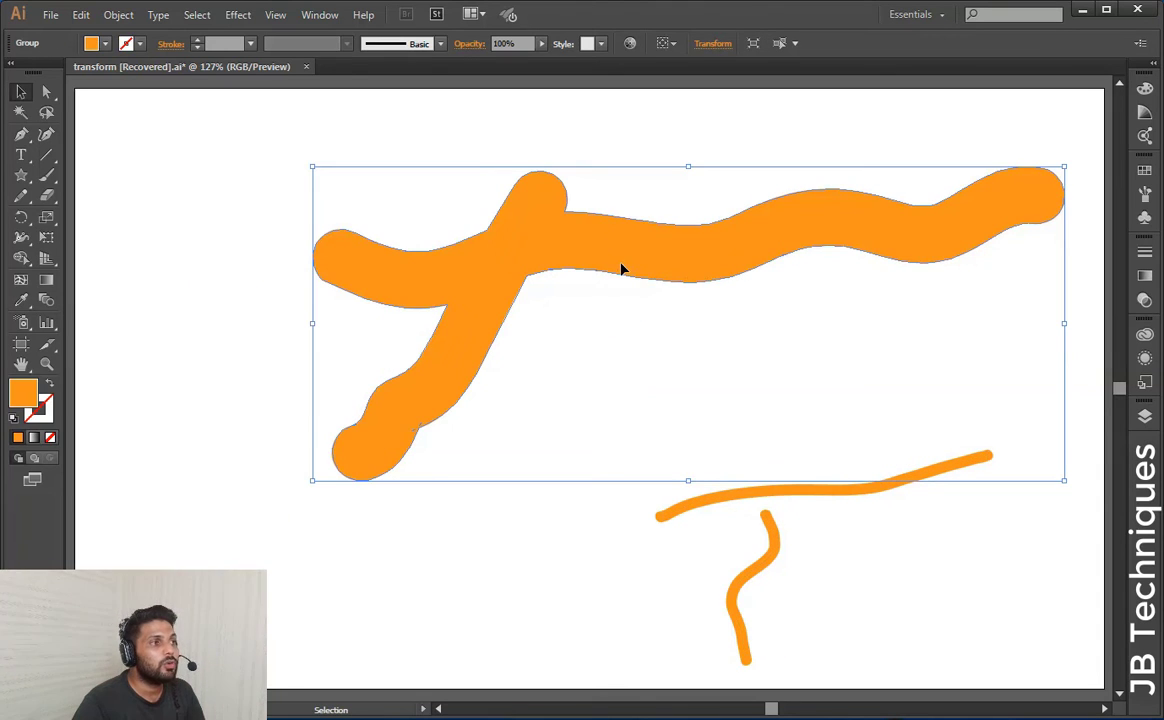
pyautogui.moveTo(621, 268); pyautogui.dragTo(527, 290)
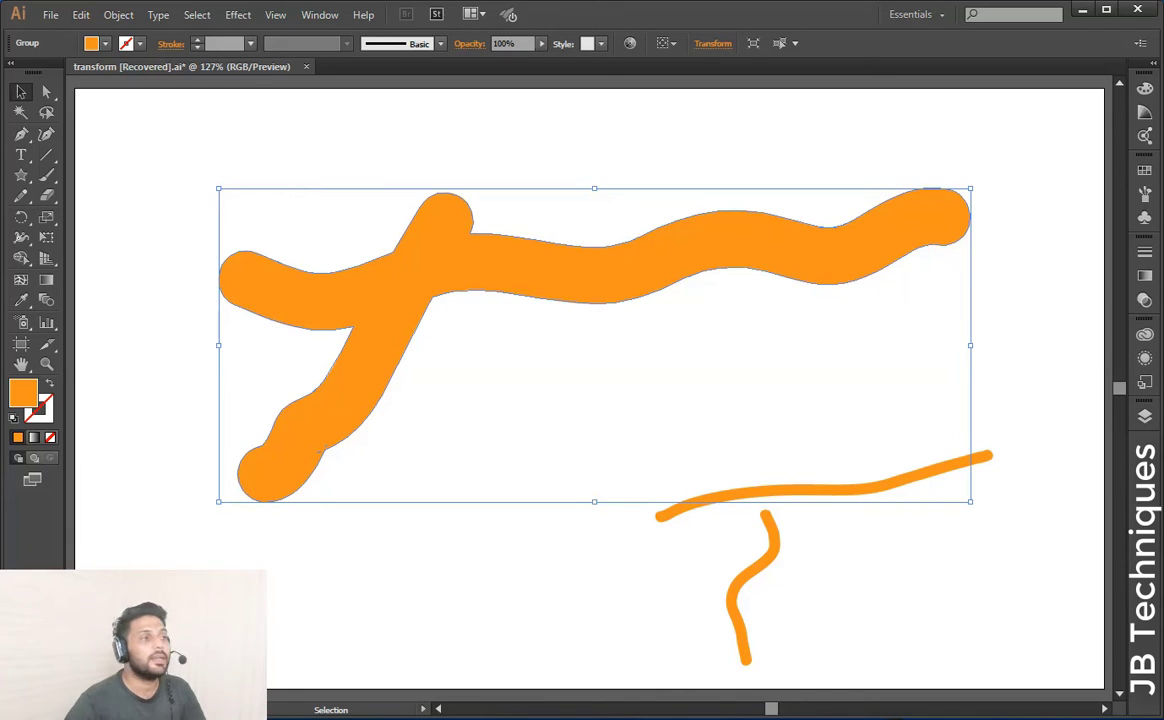
pyautogui.moveTo(229, 114); pyautogui.dragTo(977, 631)
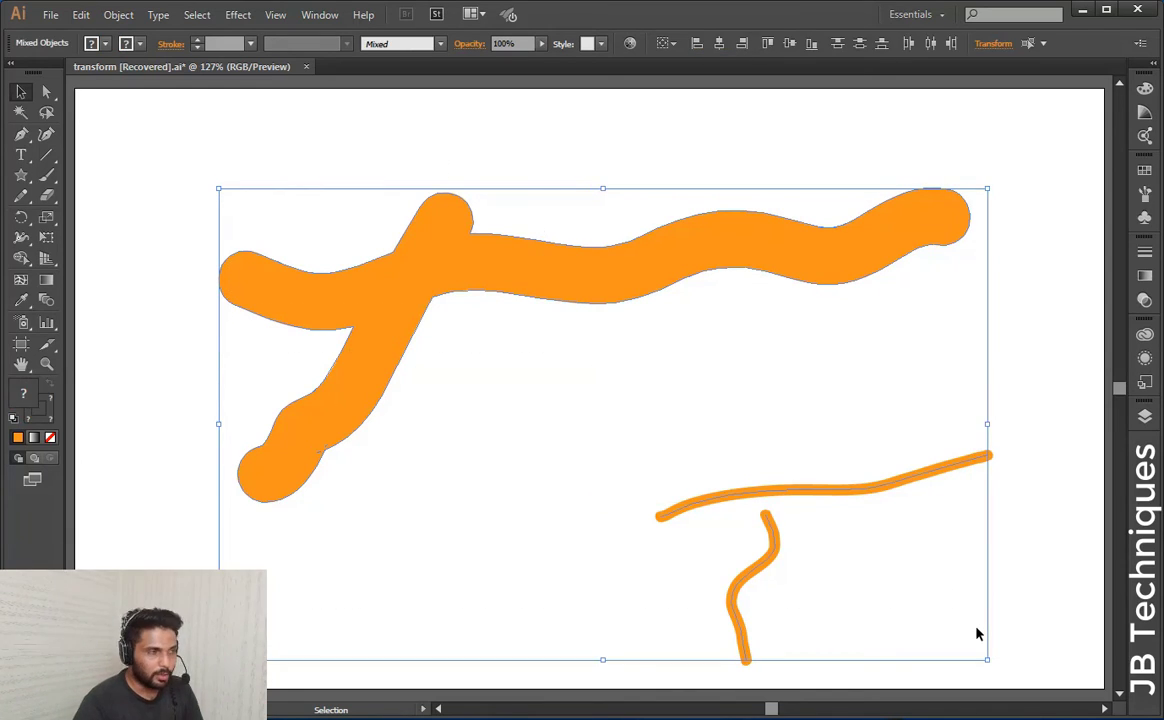
pyautogui.press('Delete')
# Step: Set the fill to magenta and paint a long wavy paintbrush stroke across the artboard
pyautogui.click(46, 175)
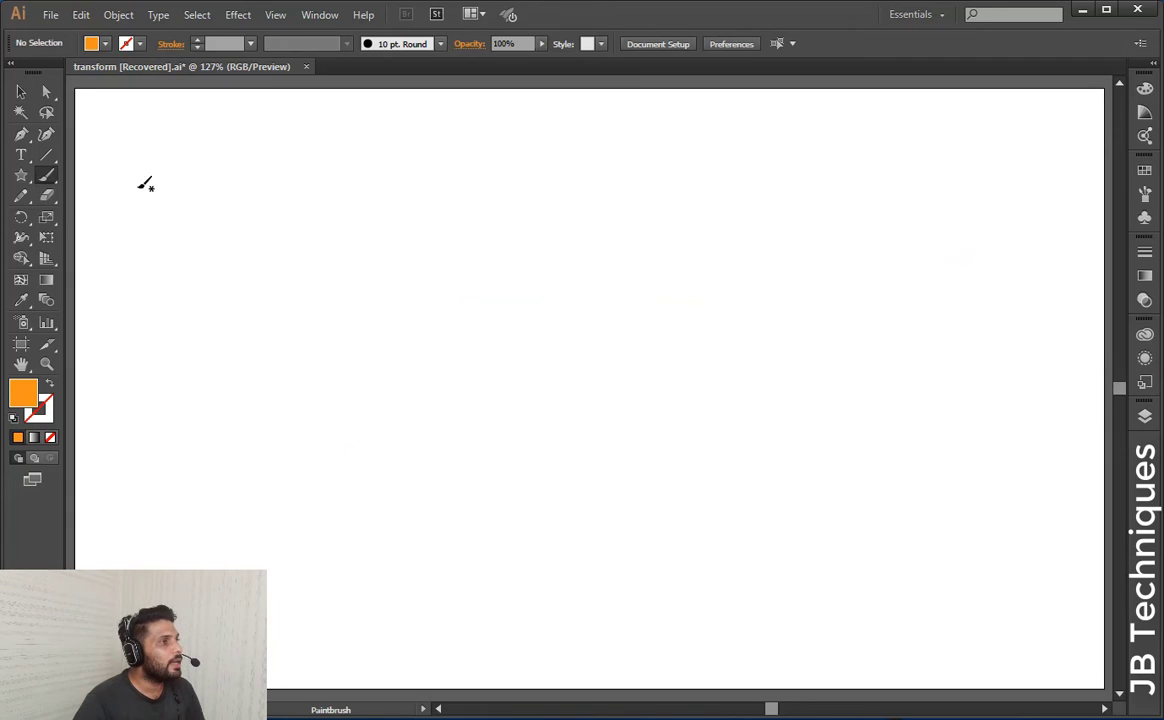
pyautogui.click(105, 45)
pyautogui.click(112, 76)
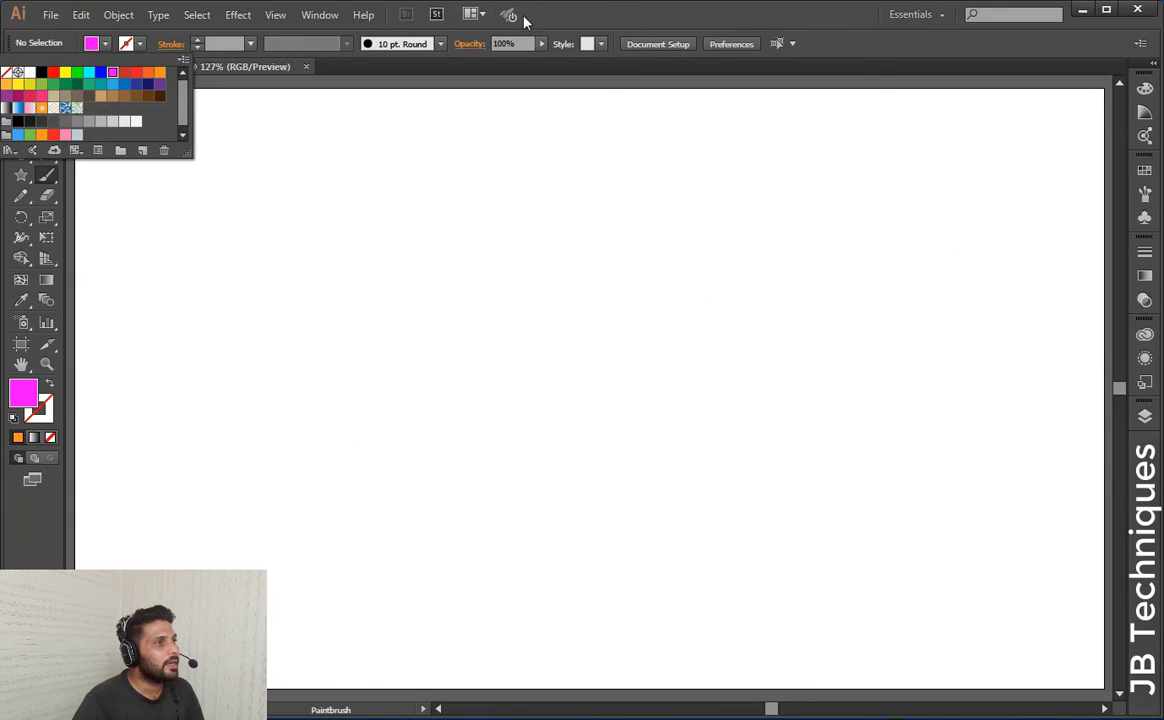
pyautogui.moveTo(216, 234); pyautogui.dragTo(966, 233)
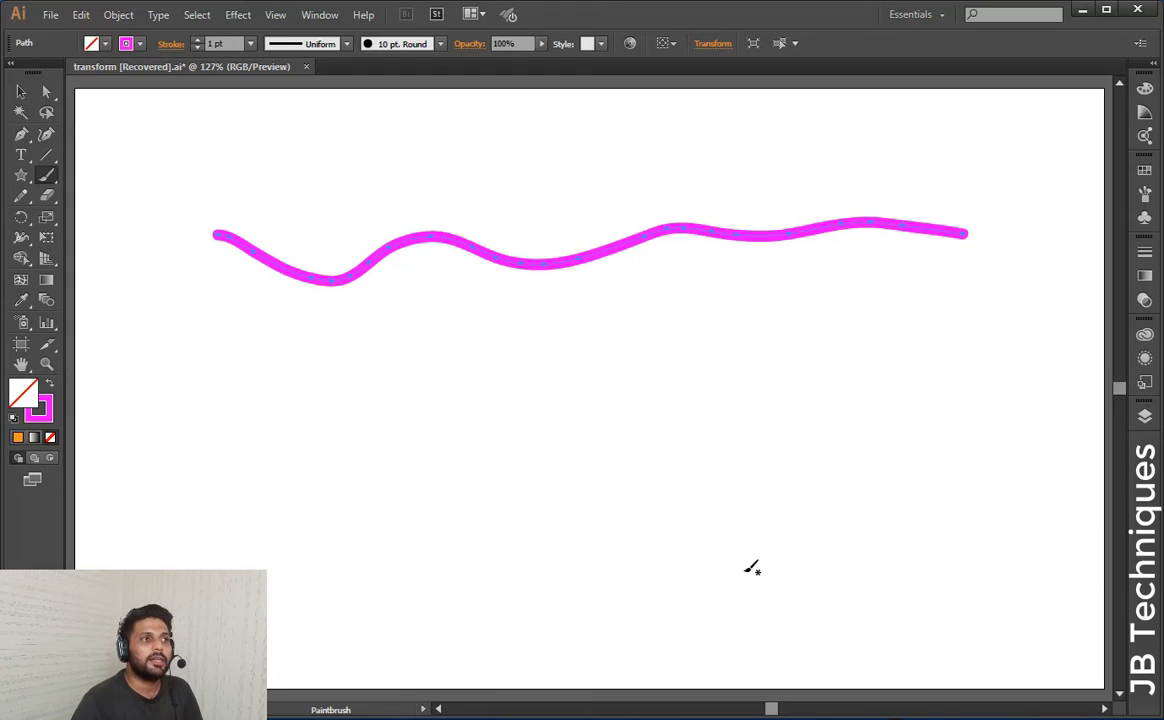
# Step: Try red as the stroke colour, then set the stroke back to magenta
pyautogui.click(141, 45)
pyautogui.click(137, 73)
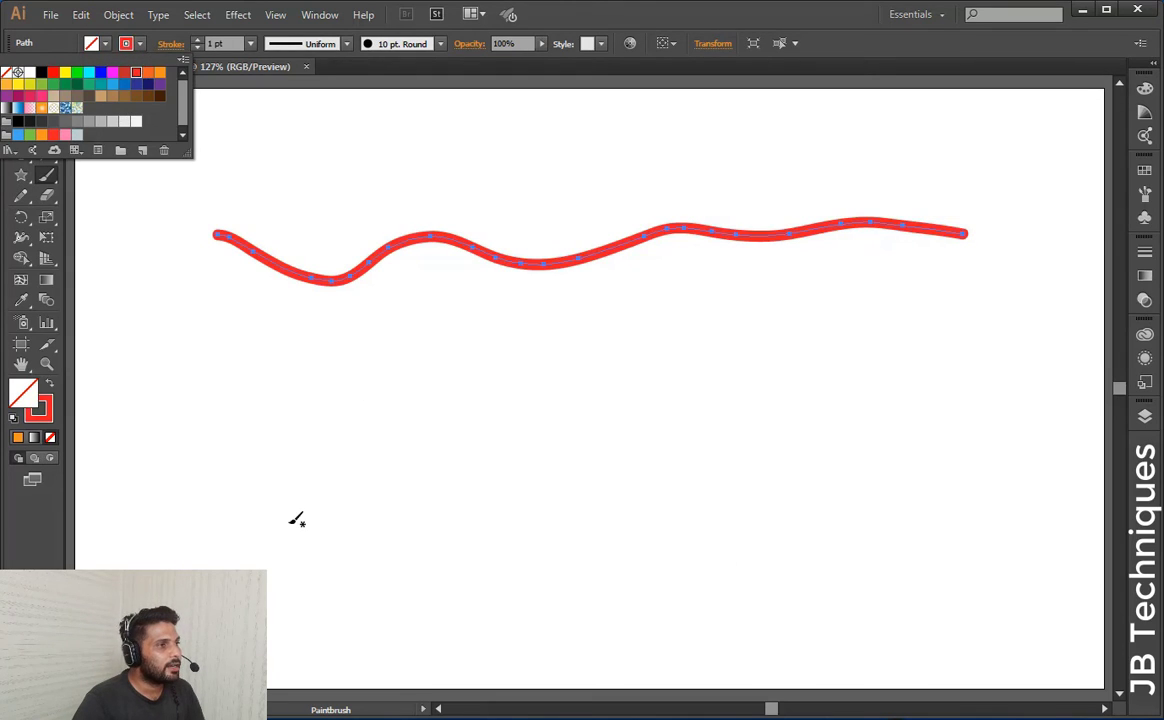
pyautogui.click(113, 73)
pyautogui.press('Escape')
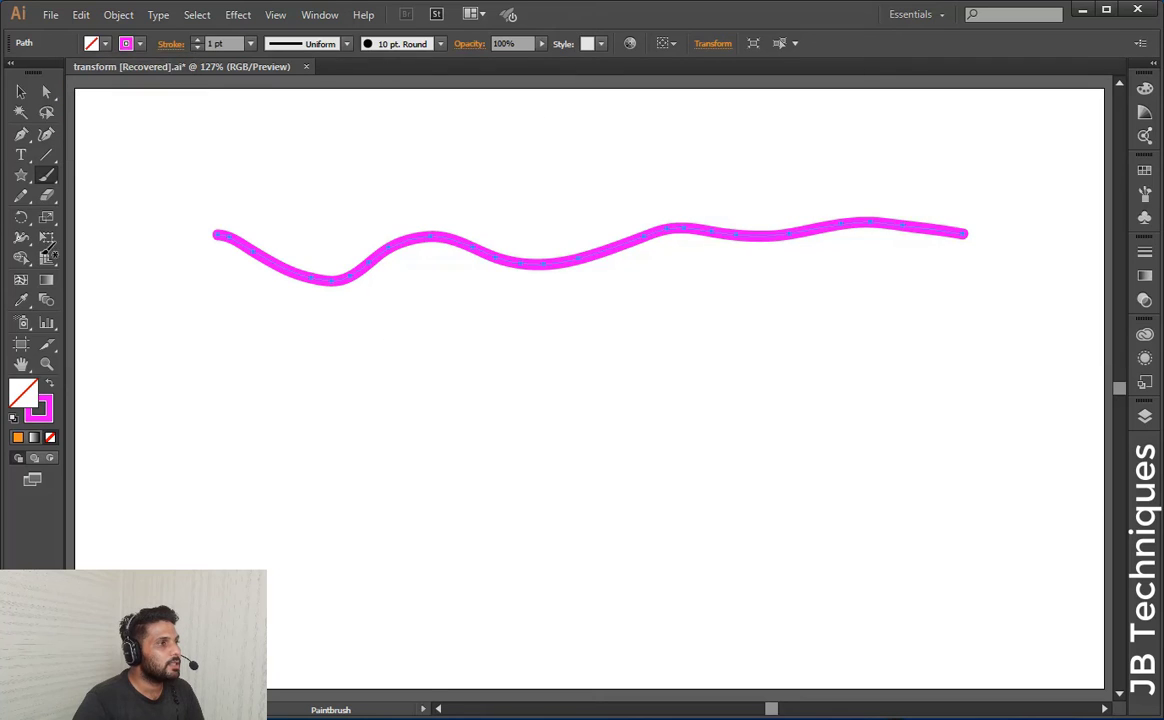
# Step: Select the magenta dot and wavy stroke and delete them
pyautogui.click(21, 91)
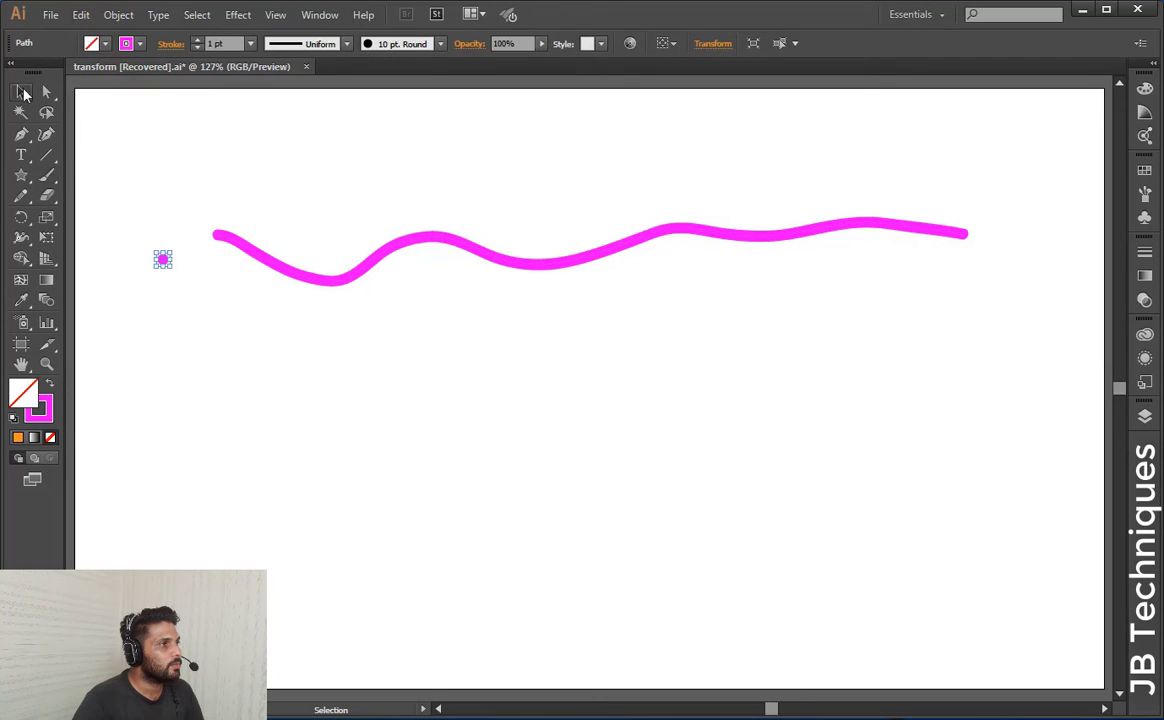
pyautogui.click(295, 336)
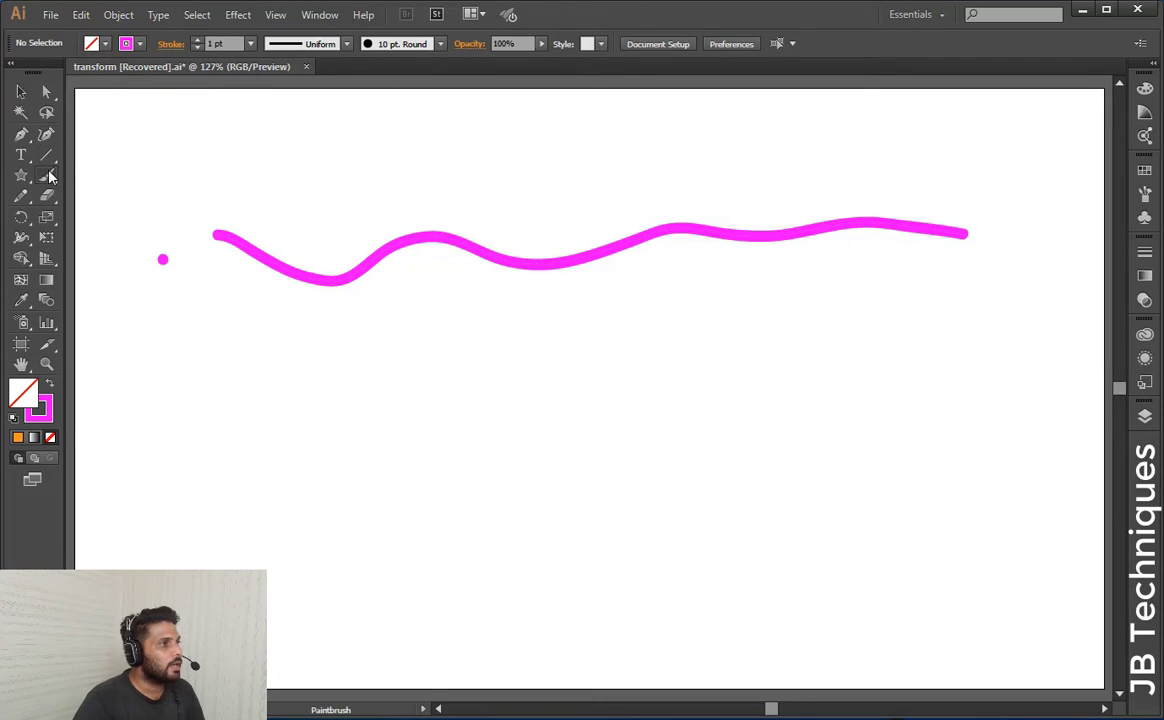
pyautogui.moveTo(46, 175); pyautogui.dragTo(93, 197)
pyautogui.click(97, 197)
pyautogui.click(21, 91)
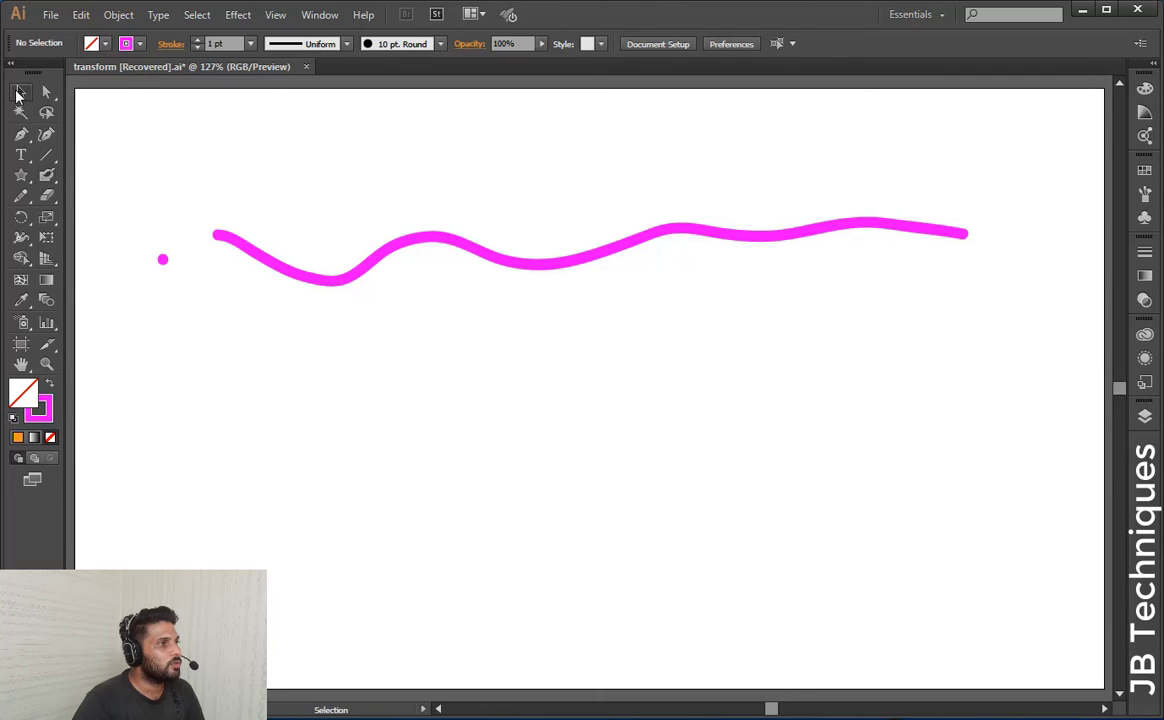
pyautogui.moveTo(124, 143); pyautogui.dragTo(599, 421)
pyautogui.press('Delete')
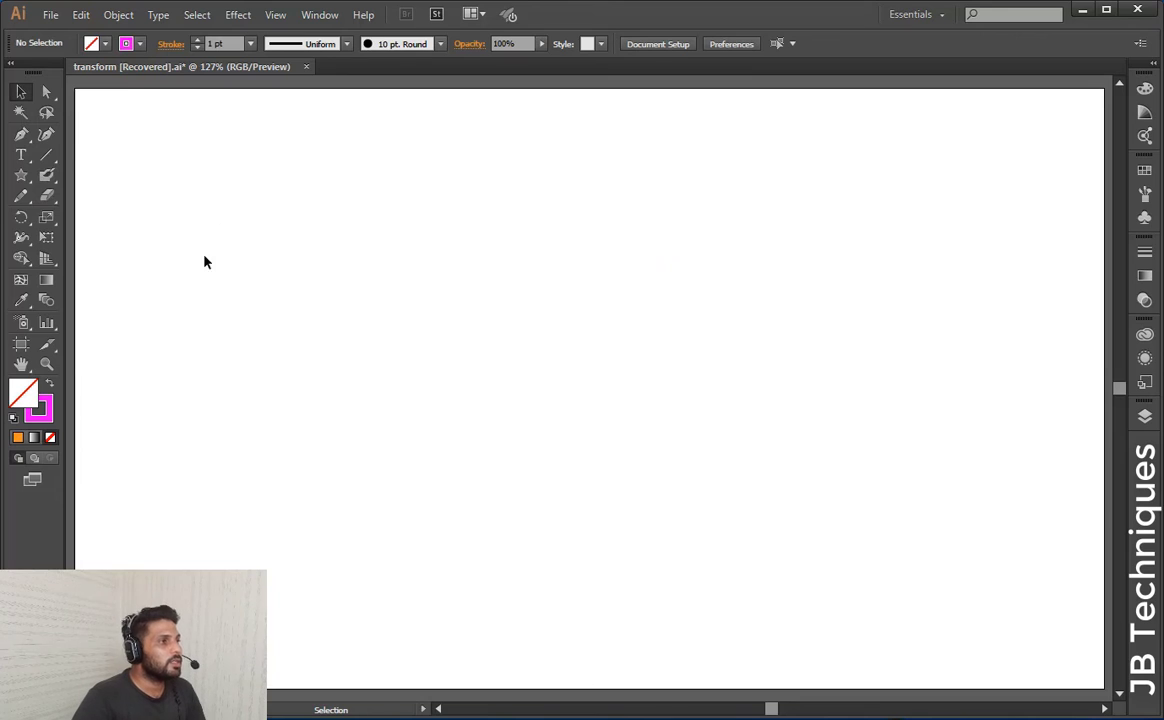
# Step: Paint a long wavy magenta Blob Brush stroke across the artboard and check the brush settings
pyautogui.click(47, 177)
pyautogui.moveTo(179, 223); pyautogui.dragTo(957, 224)
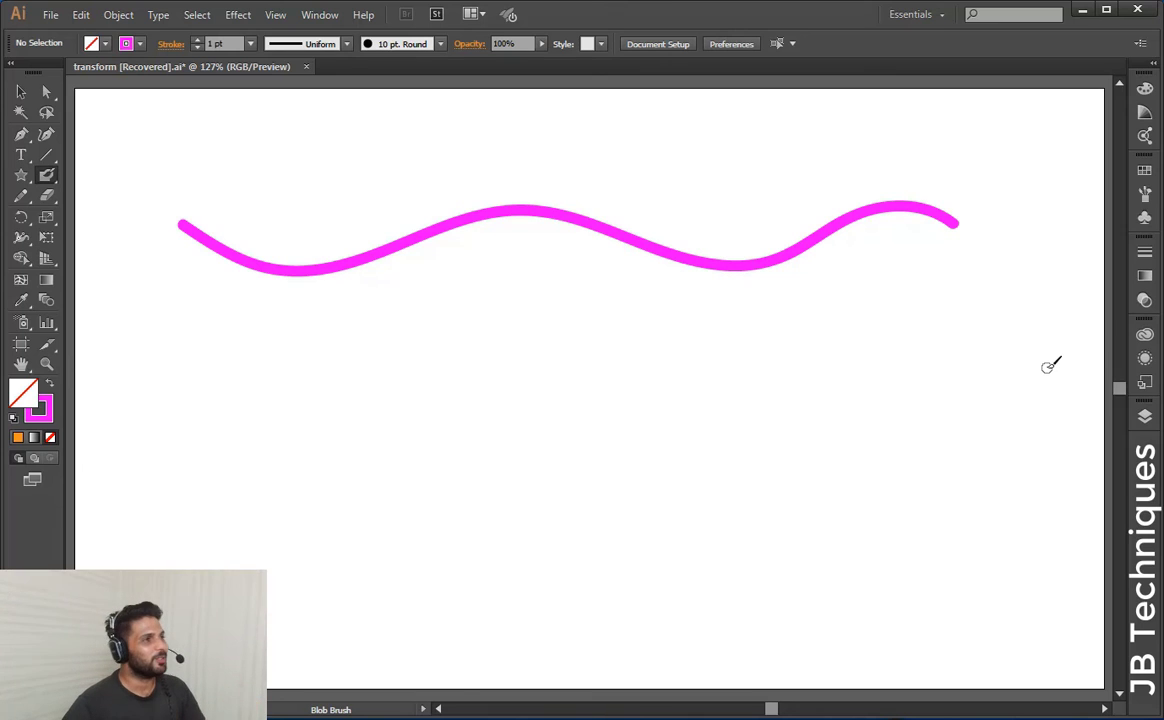
pyautogui.click(20, 93)
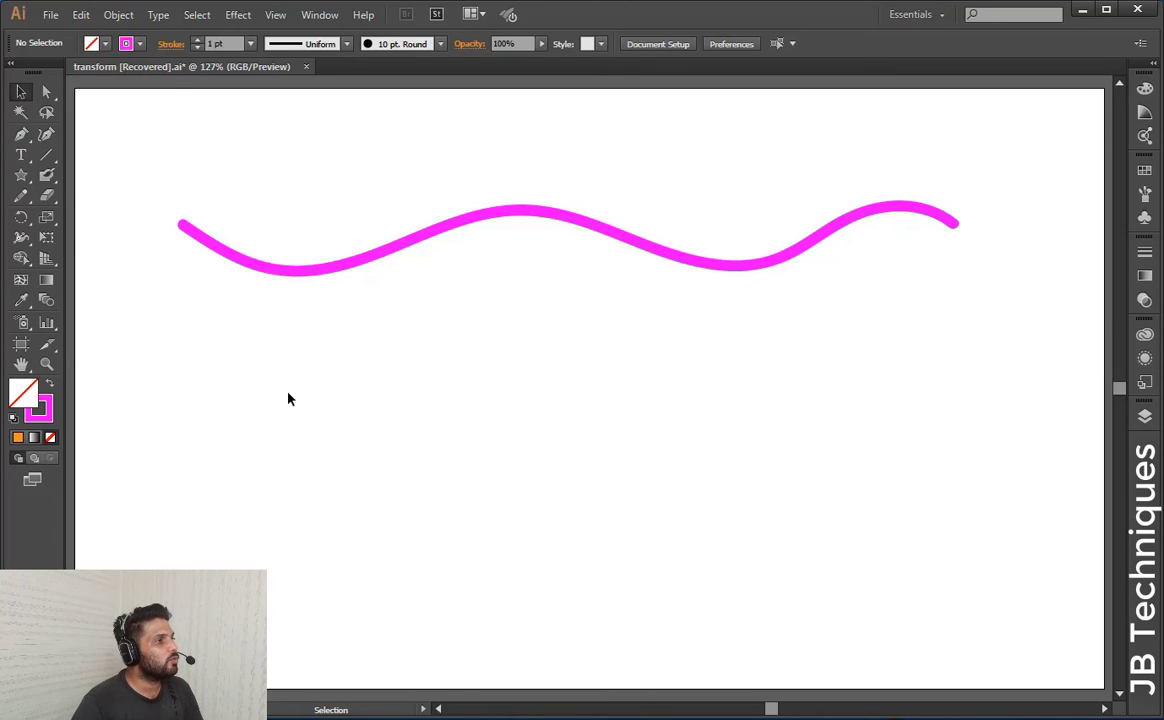
pyautogui.click(141, 45)
pyautogui.doubleClick(47, 176)
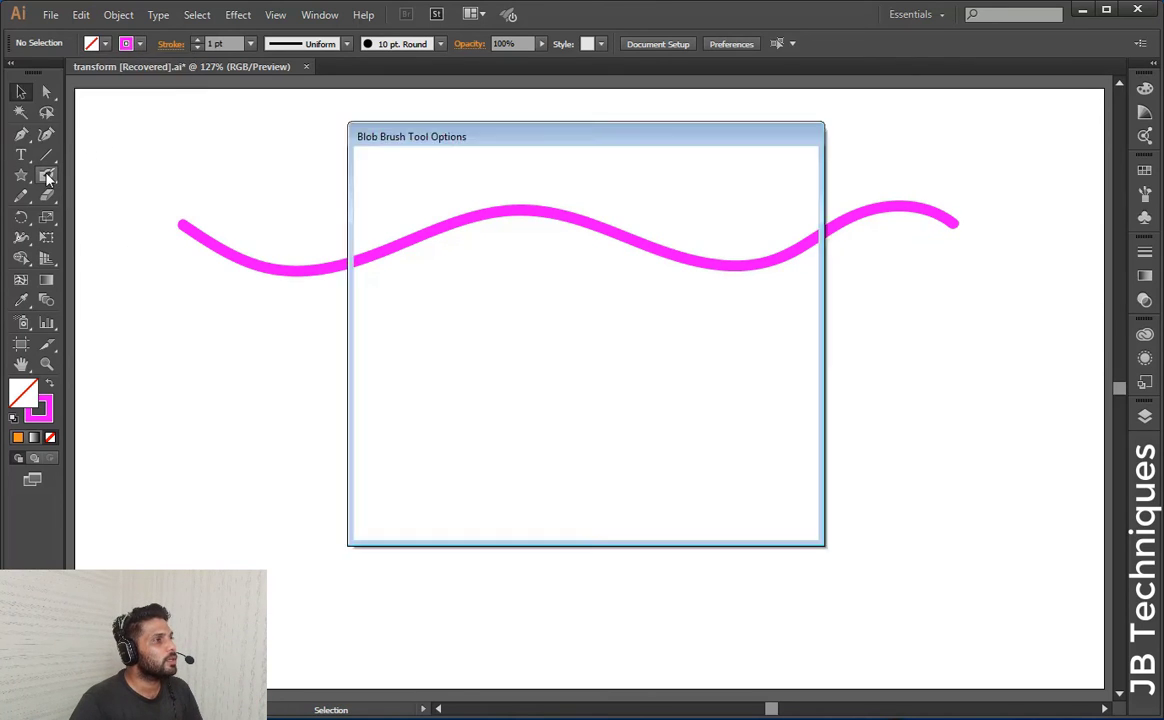
pyautogui.press('Return')
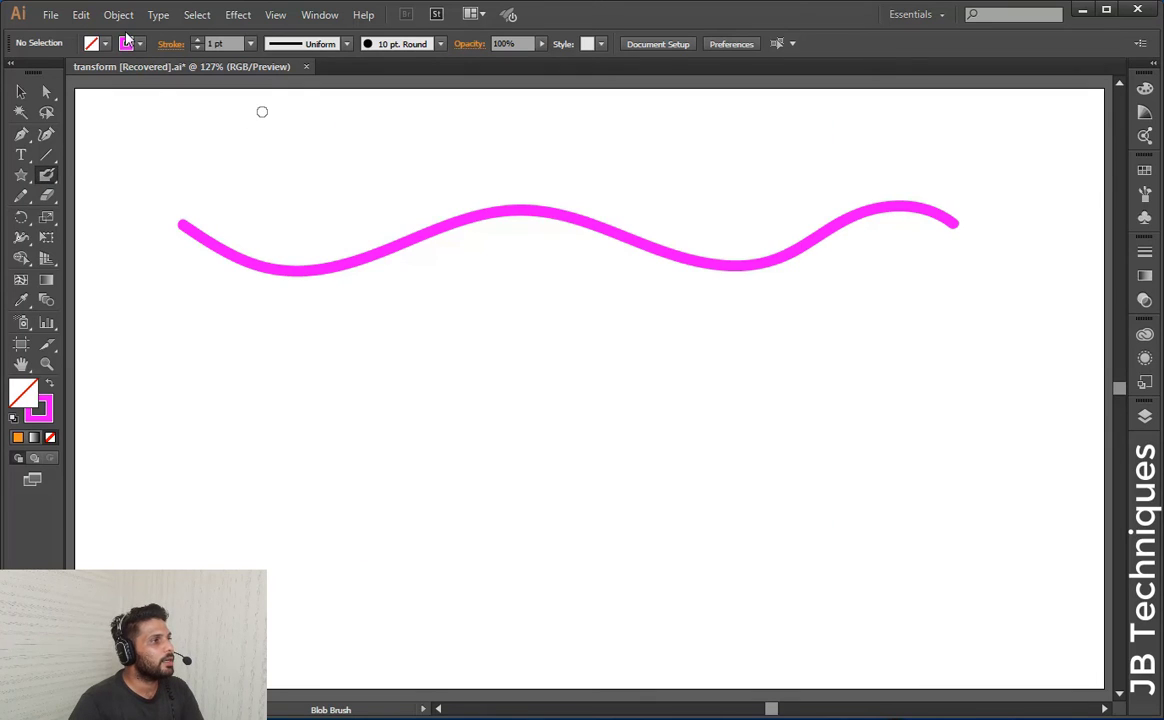
# Step: Paint a red Blob Brush stroke up into the magenta wave and shift both strokes down-right
pyautogui.click(128, 40)
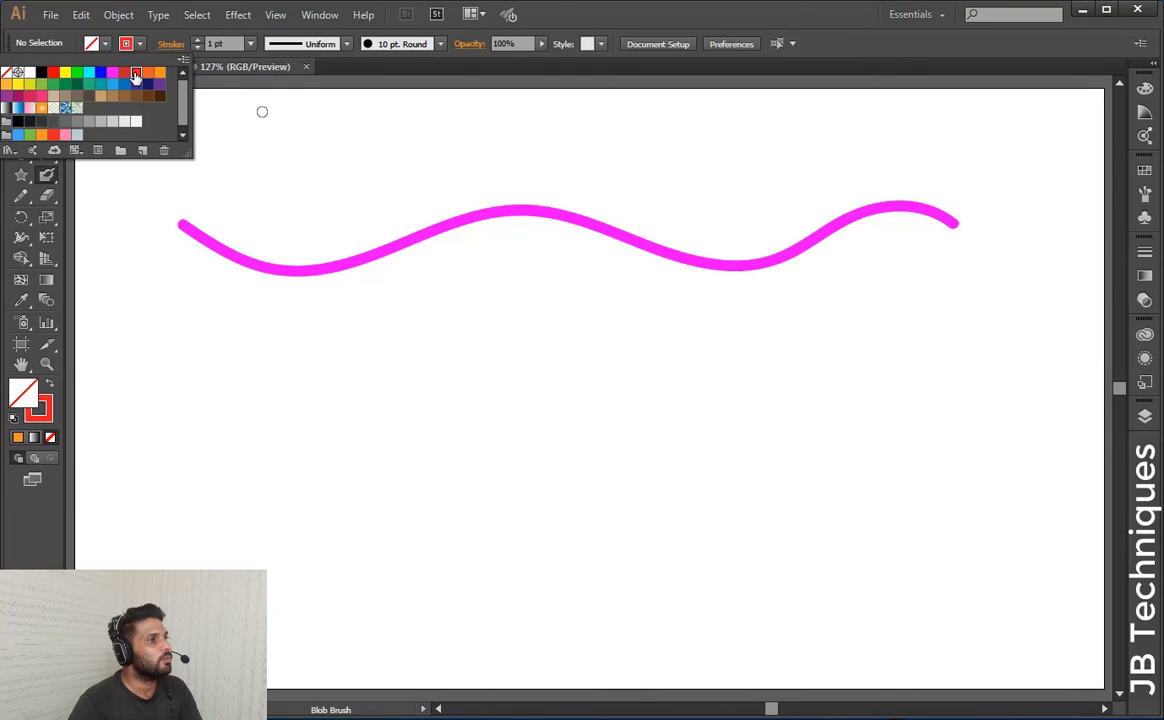
pyautogui.moveTo(170, 455)
pyautogui.mouseDown()
pyautogui.moveTo(532, 231)
pyautogui.moveTo(748, 176)
pyautogui.mouseUp()
pyautogui.click(18, 92)
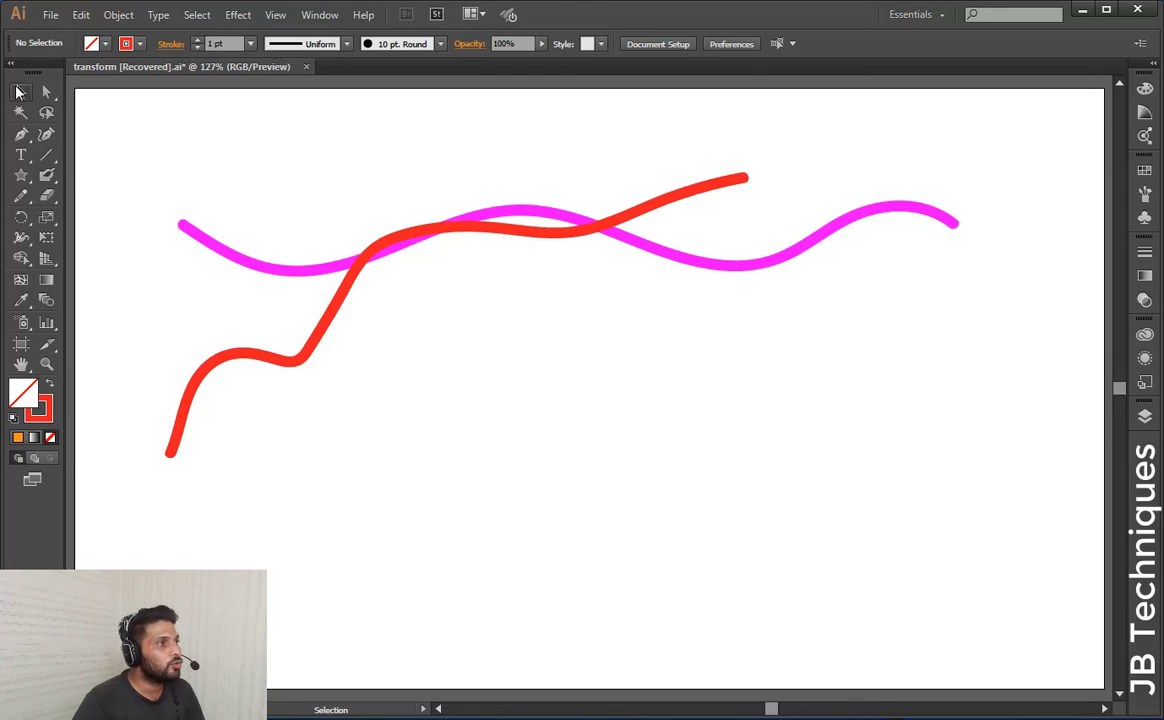
pyautogui.moveTo(405, 228)
pyautogui.mouseDown()
pyautogui.moveTo(435, 300)
pyautogui.moveTo(479, 340)
pyautogui.mouseUp()
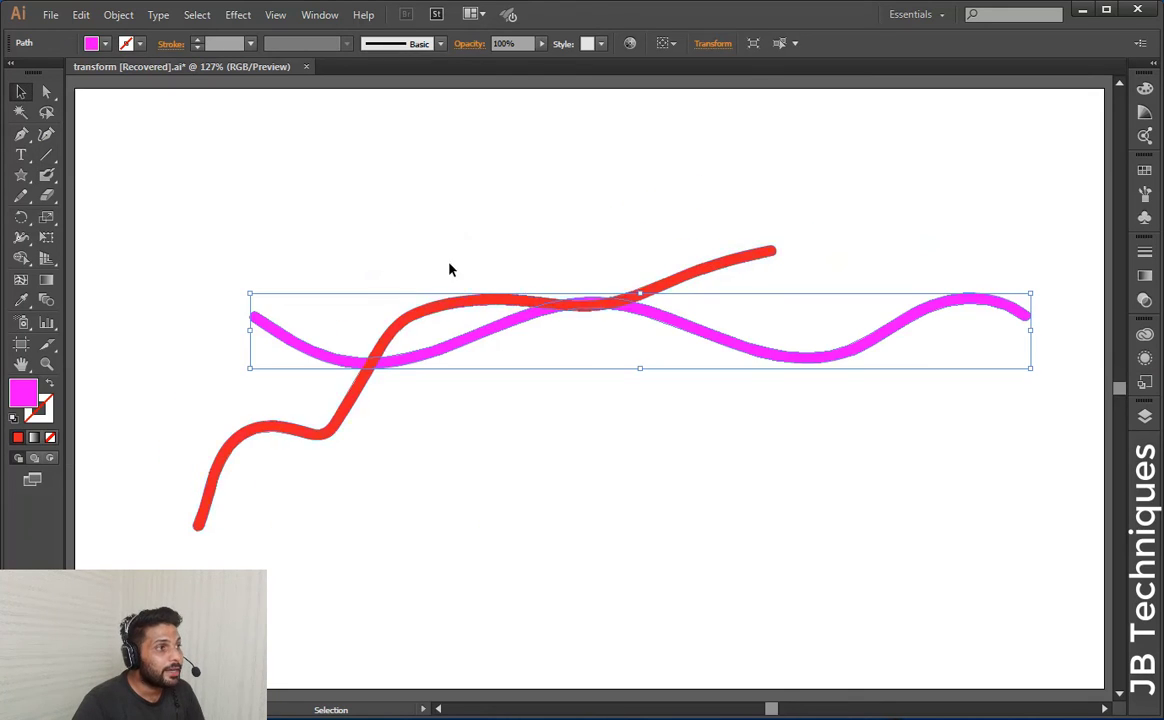
pyautogui.click(499, 424)
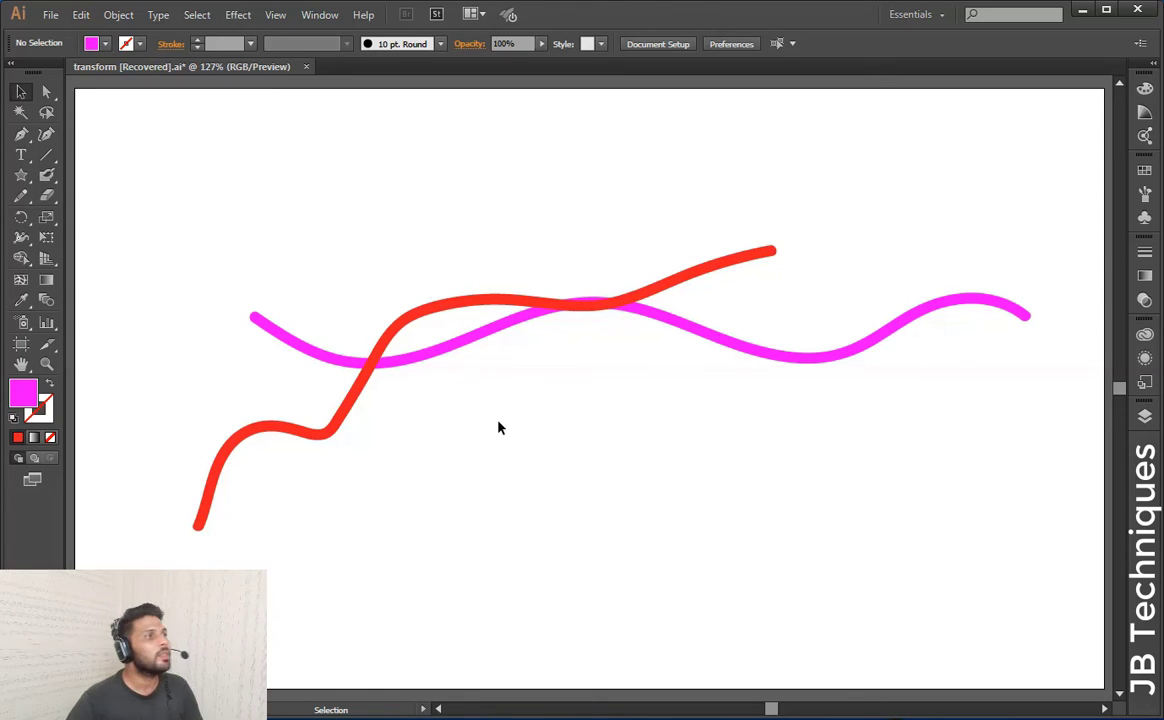
pyautogui.moveTo(175, 173)
pyautogui.mouseDown()
pyautogui.moveTo(265, 238)
pyautogui.moveTo(1013, 510)
pyautogui.mouseUp()
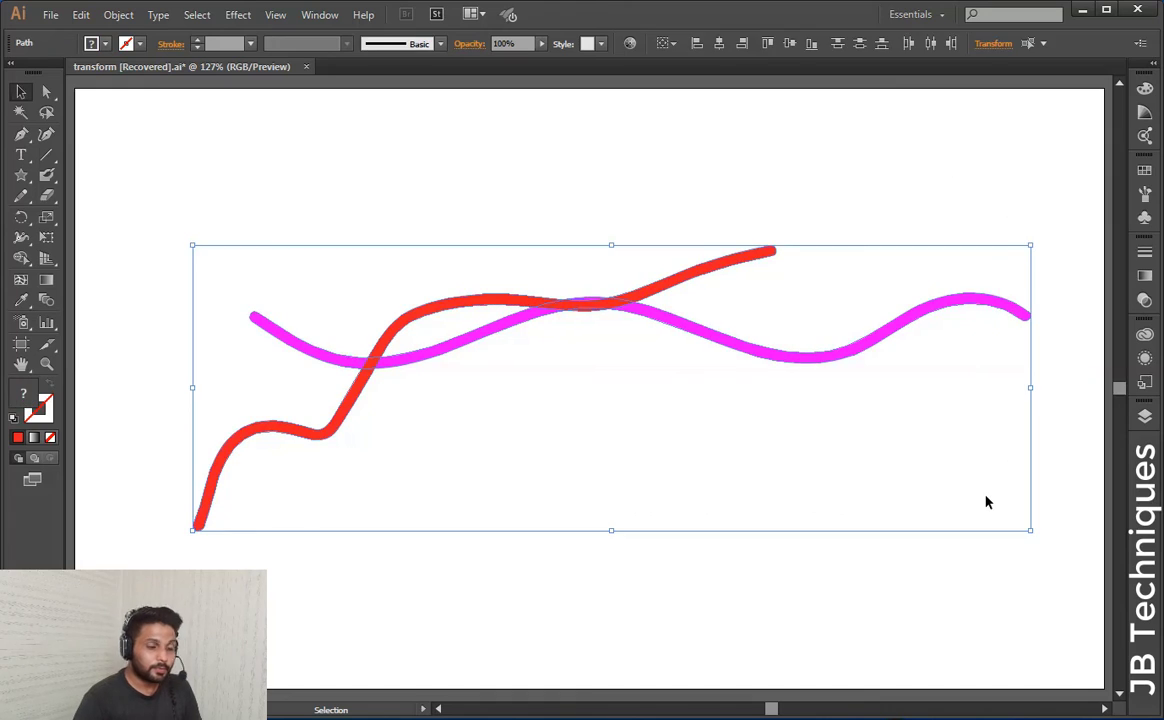
# Step: Delete both strokes and give the Blob Brush a 41 pt tip with -54° angle and 30% roundness
pyautogui.press('Delete')
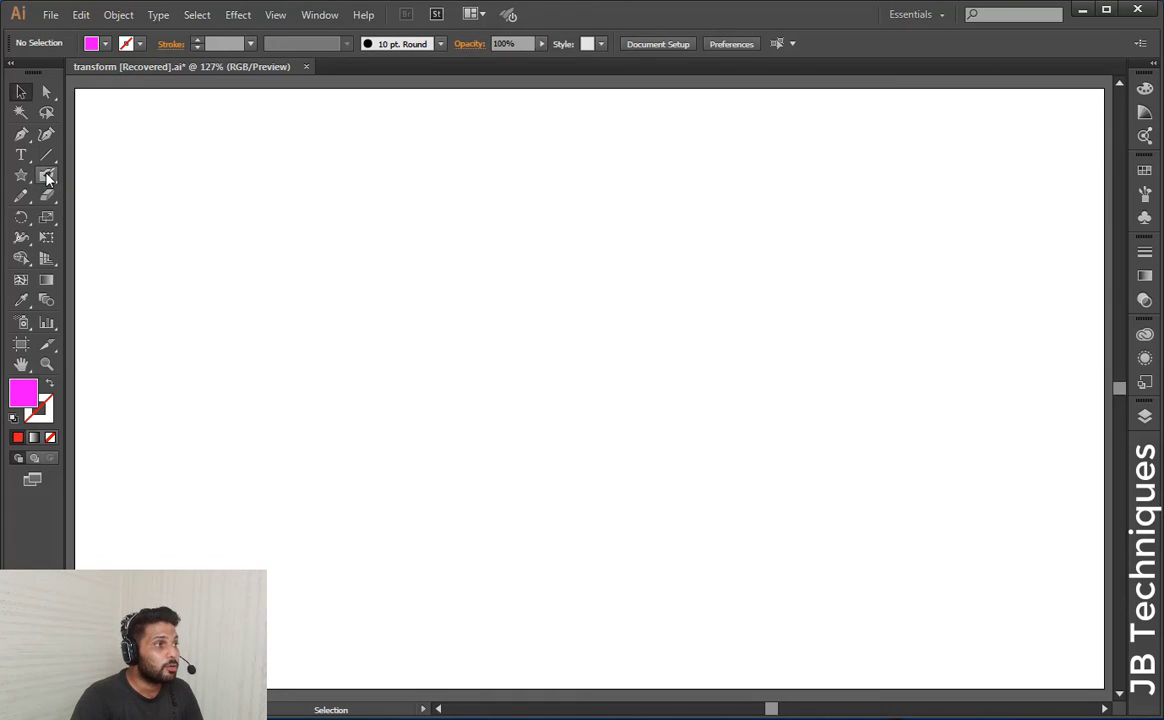
pyautogui.doubleClick(47, 177)
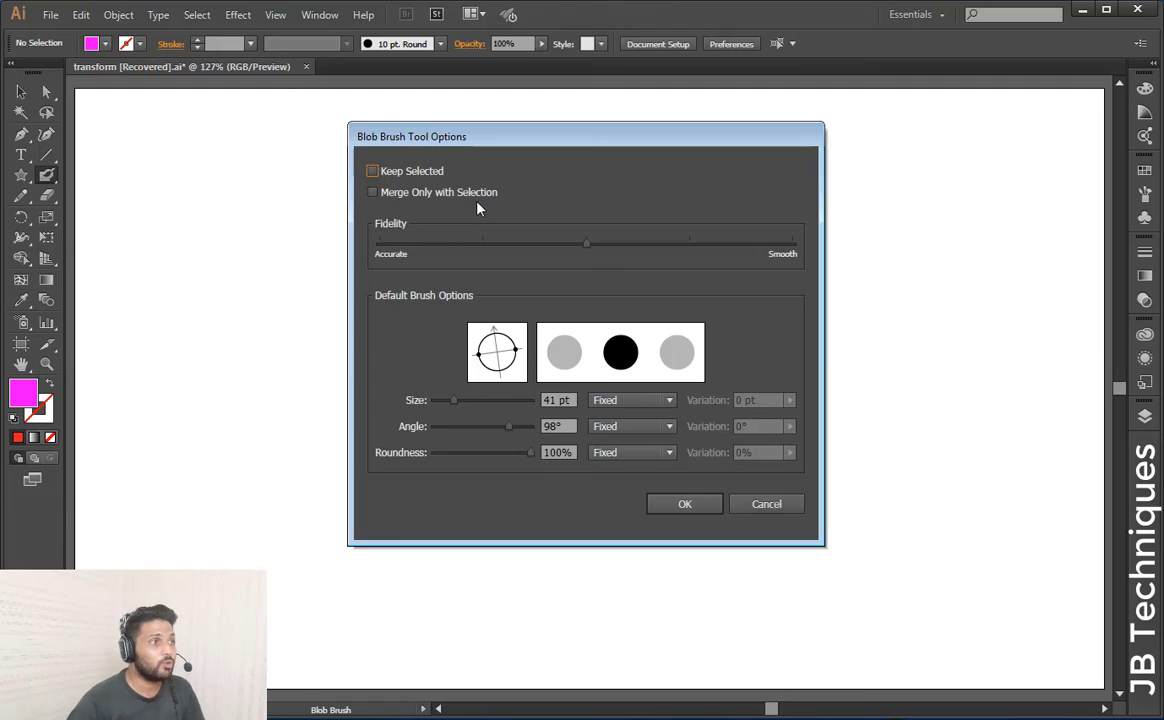
pyautogui.moveTo(470, 325)
pyautogui.mouseDown()
pyautogui.moveTo(485, 367)
pyautogui.moveTo(513, 356)
pyautogui.mouseUp()
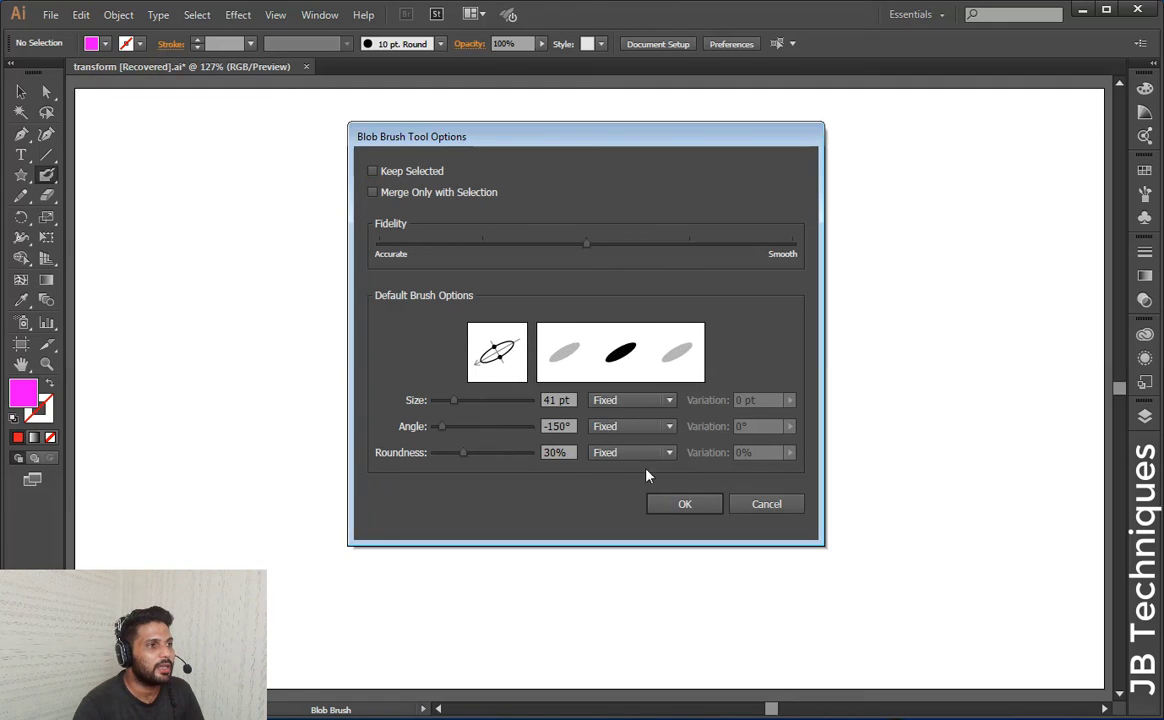
pyautogui.moveTo(463, 370); pyautogui.dragTo(512, 372)
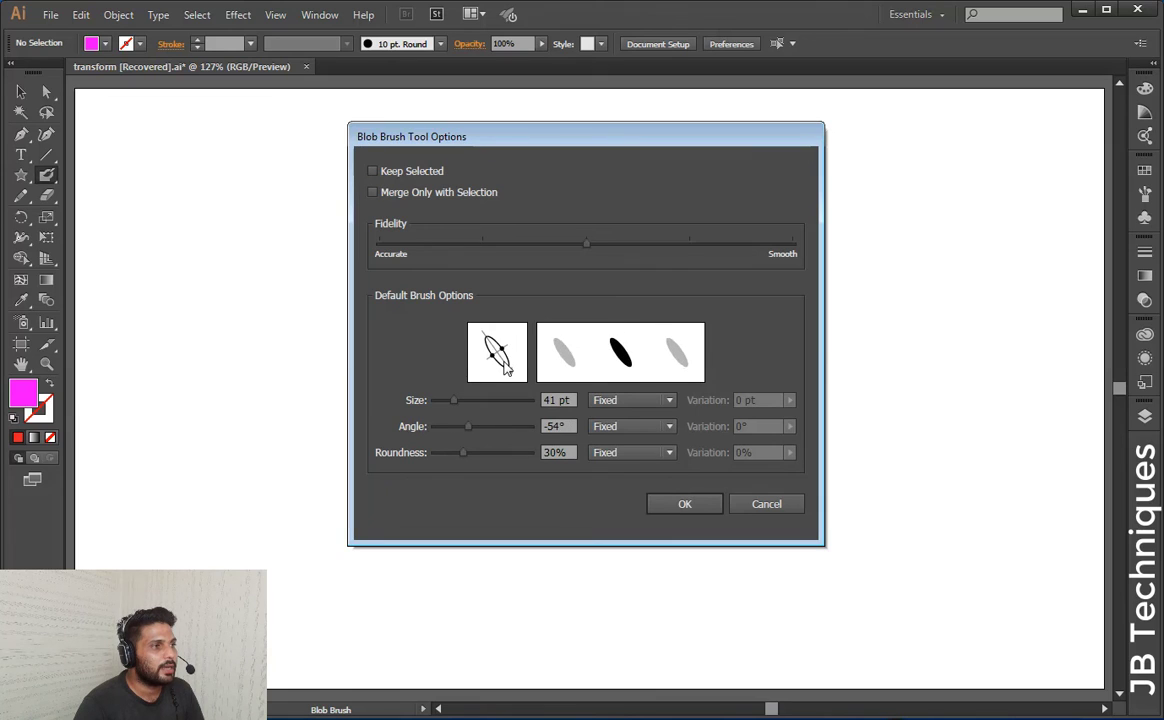
pyautogui.click(683, 502)
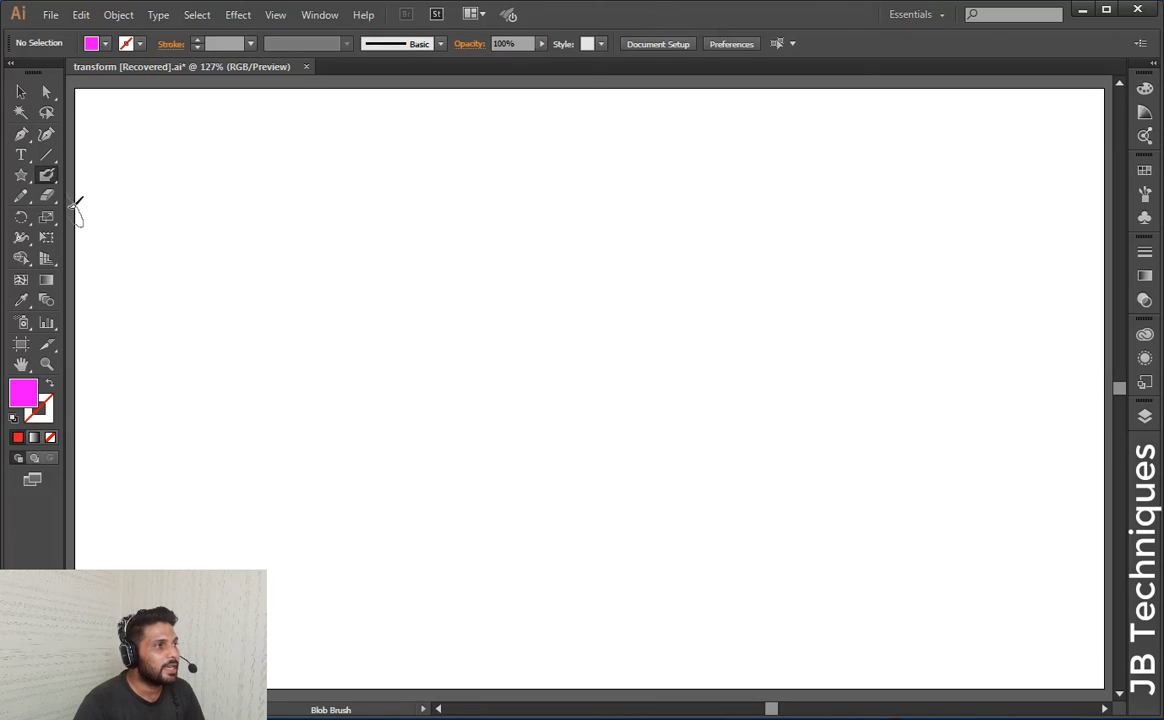
# Step: Paint a calligraphic magenta wave near the top and looping J and B shapes beneath it
pyautogui.moveTo(290, 255); pyautogui.dragTo(778, 238)
pyautogui.hotkey('shift', 'x')
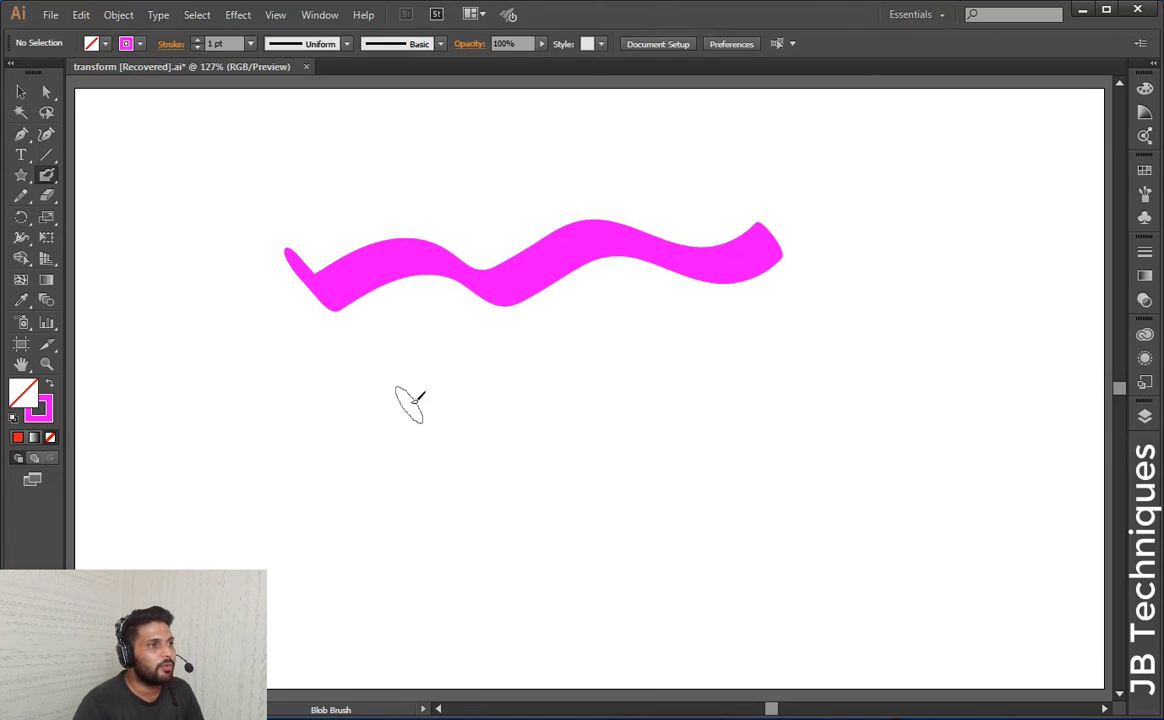
pyautogui.moveTo(400, 392); pyautogui.dragTo(670, 352)
pyautogui.moveTo(512, 380); pyautogui.dragTo(440, 555)
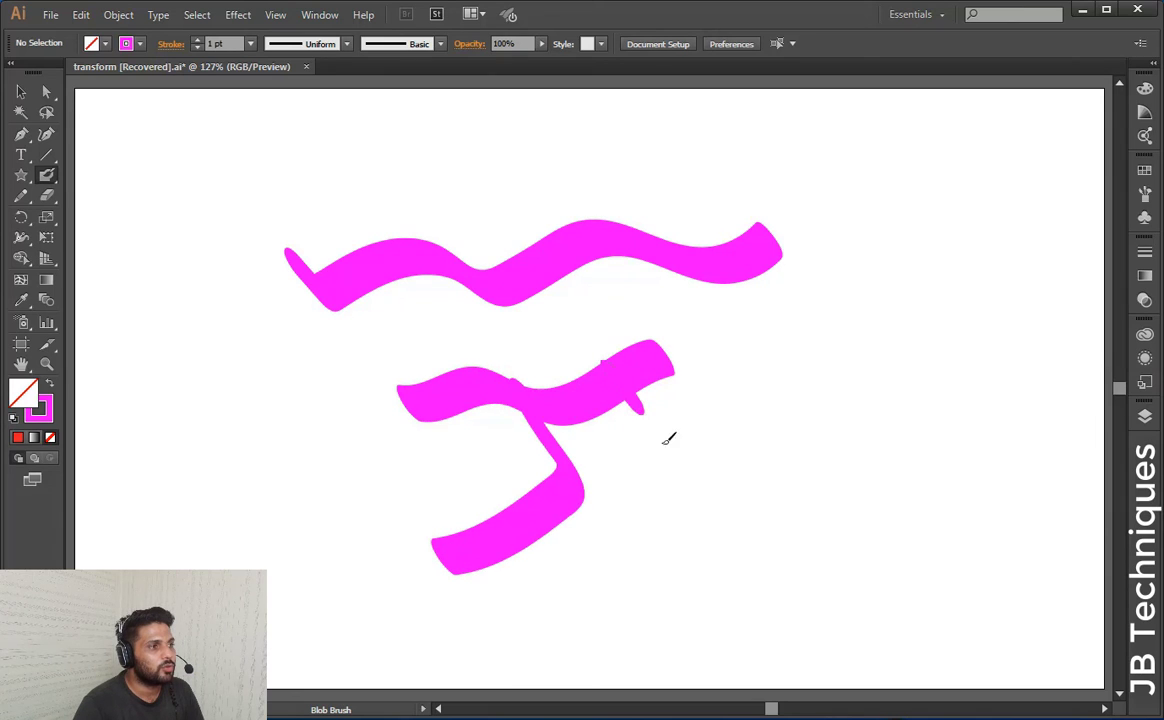
pyautogui.moveTo(667, 440); pyautogui.dragTo(690, 465)
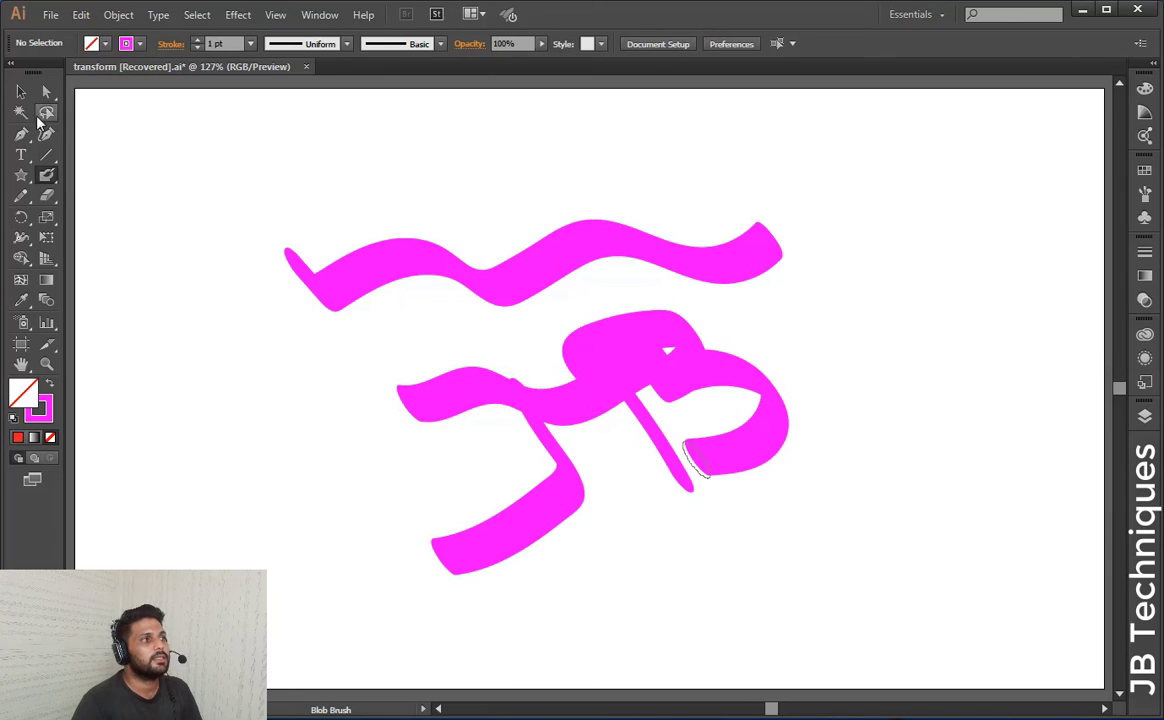
pyautogui.click(21, 112)
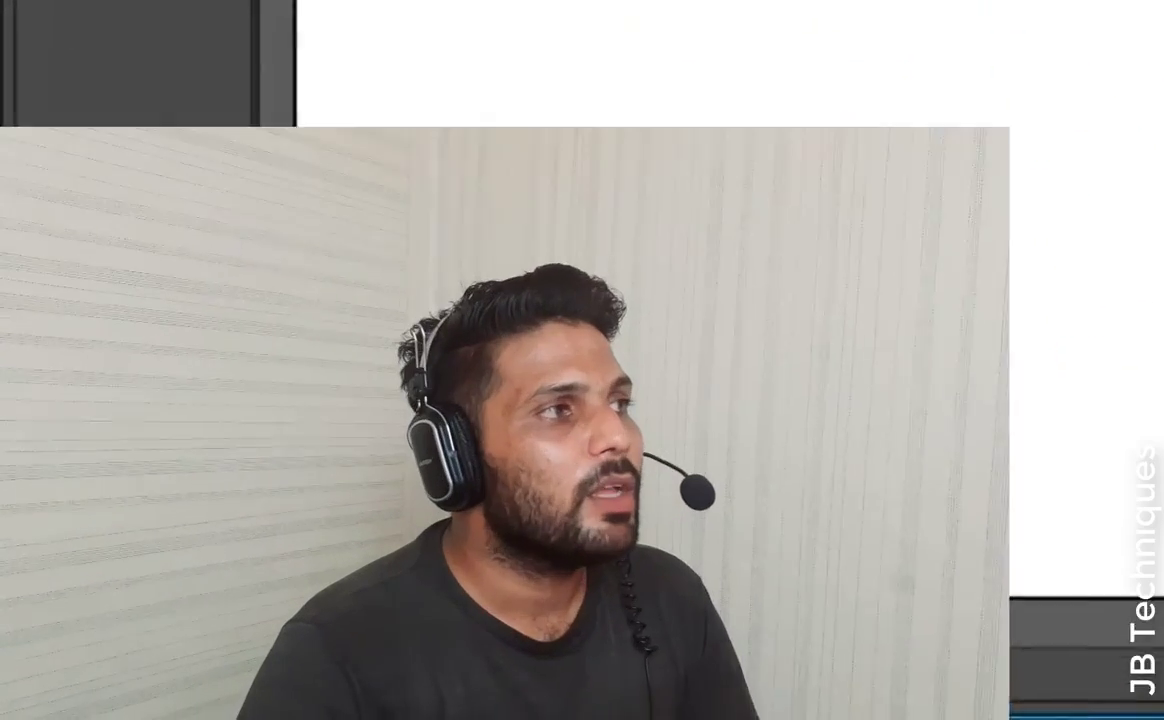